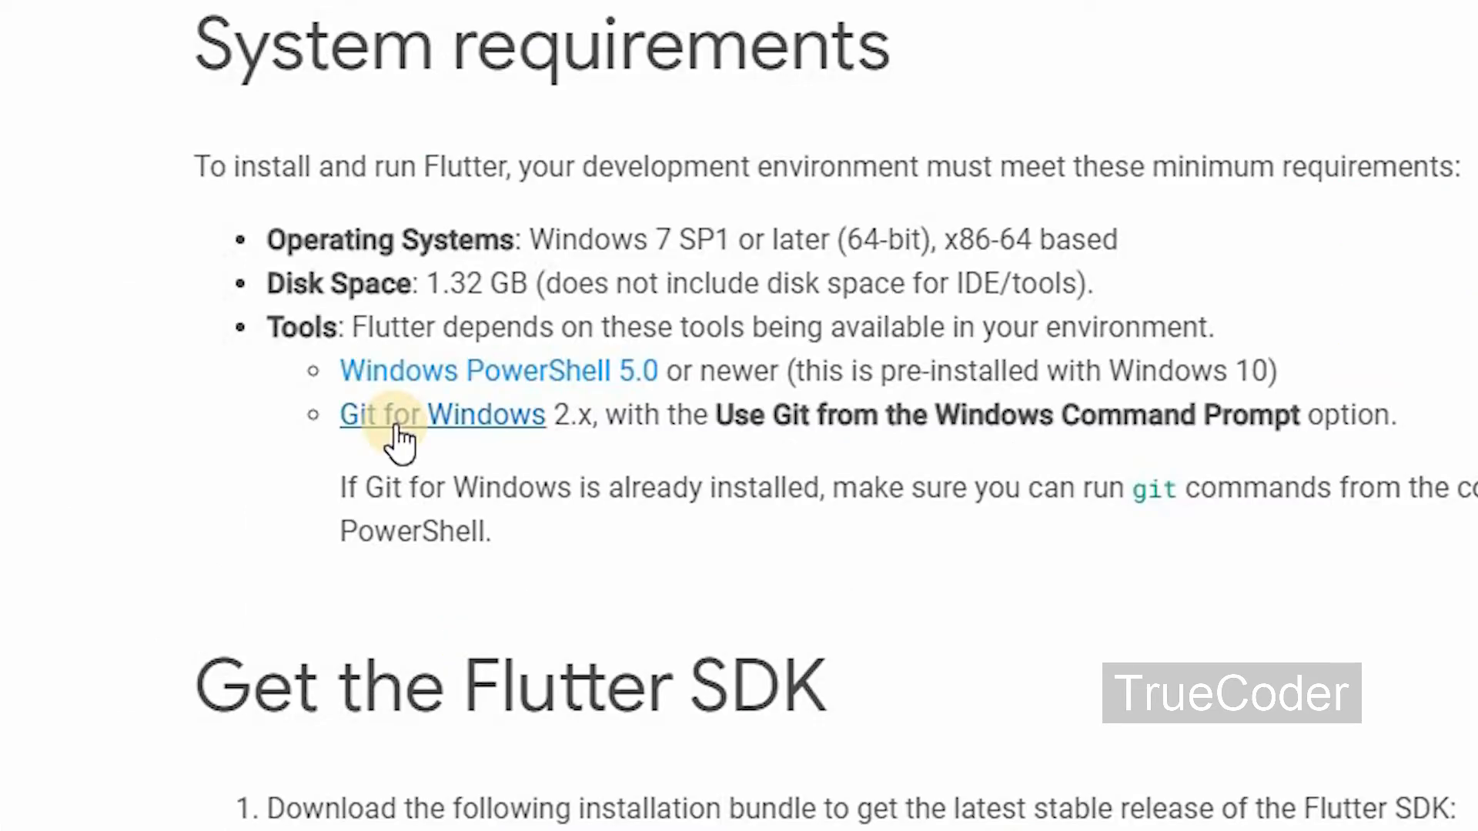
Step: Download the 64-bit Git for Windows 2.30.1 installer through the Git for Windows link in Flutter's system requirements and launch it
{"action": "left_click", "coordinate": [395, 421]}
{"action": "right_click", "coordinate": [431, 425]}
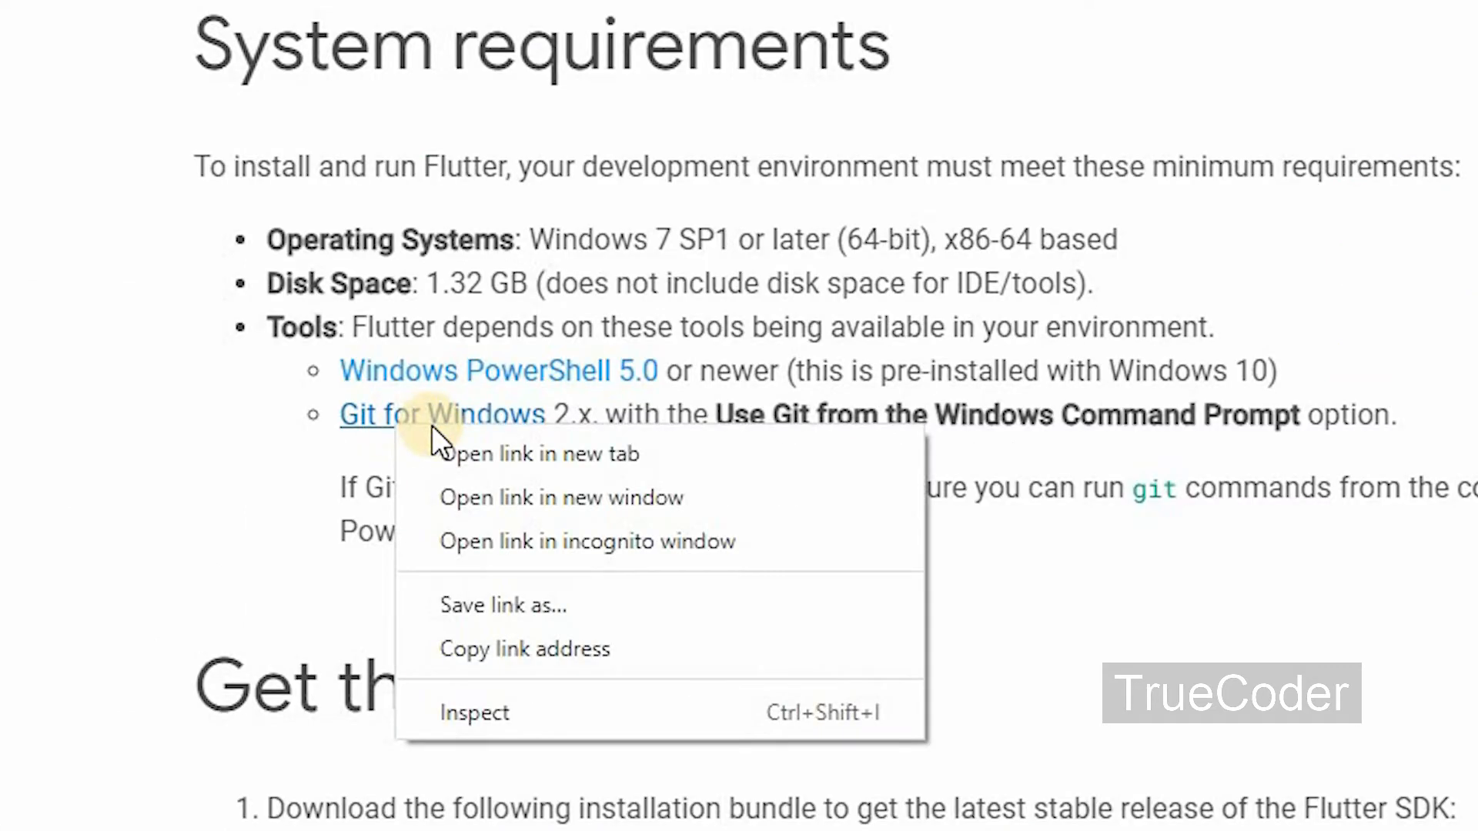
{"action": "key", "text": "Escape"}
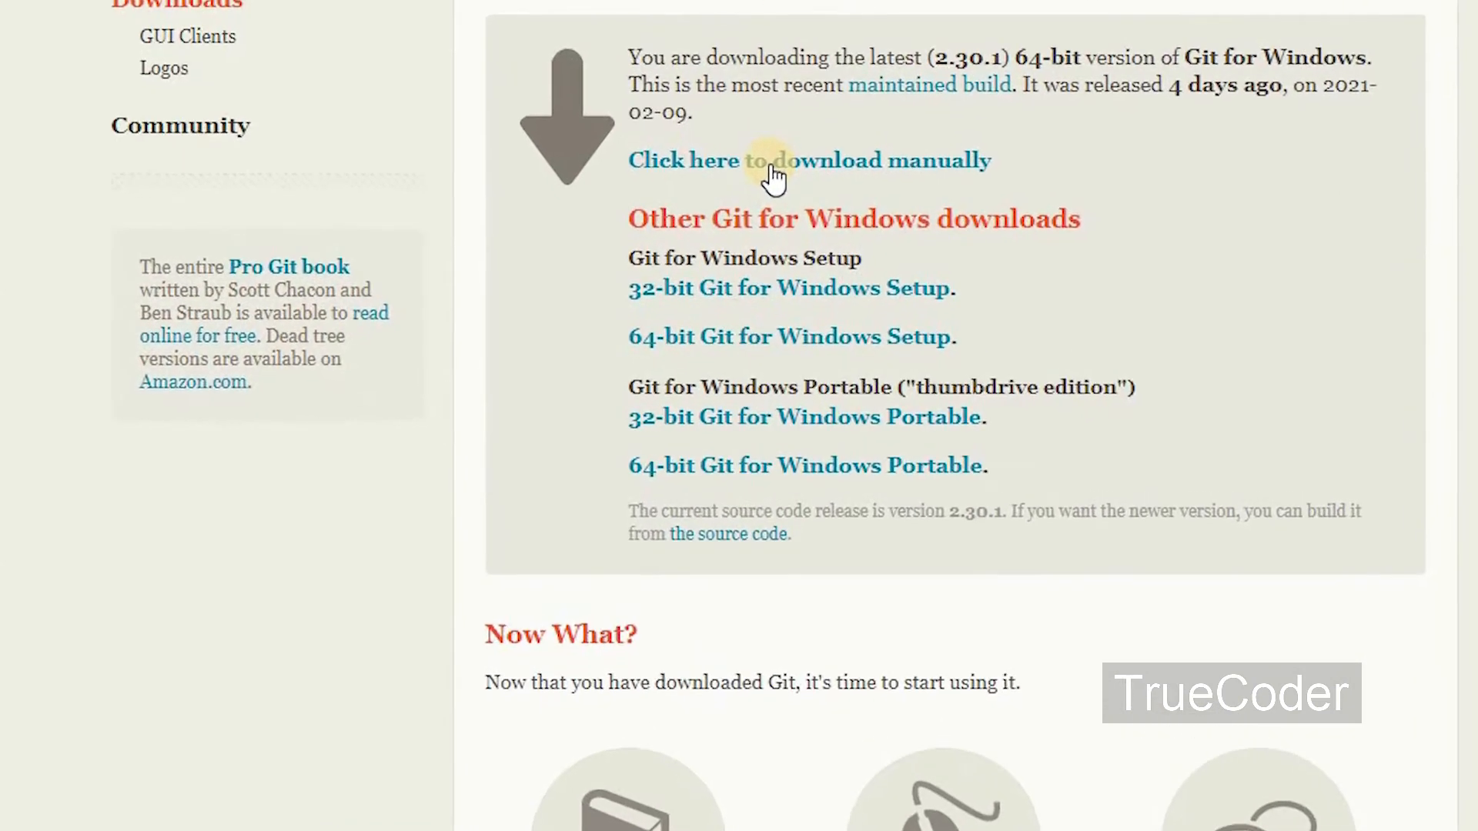
{"action": "left_click", "coordinate": [776, 209]}
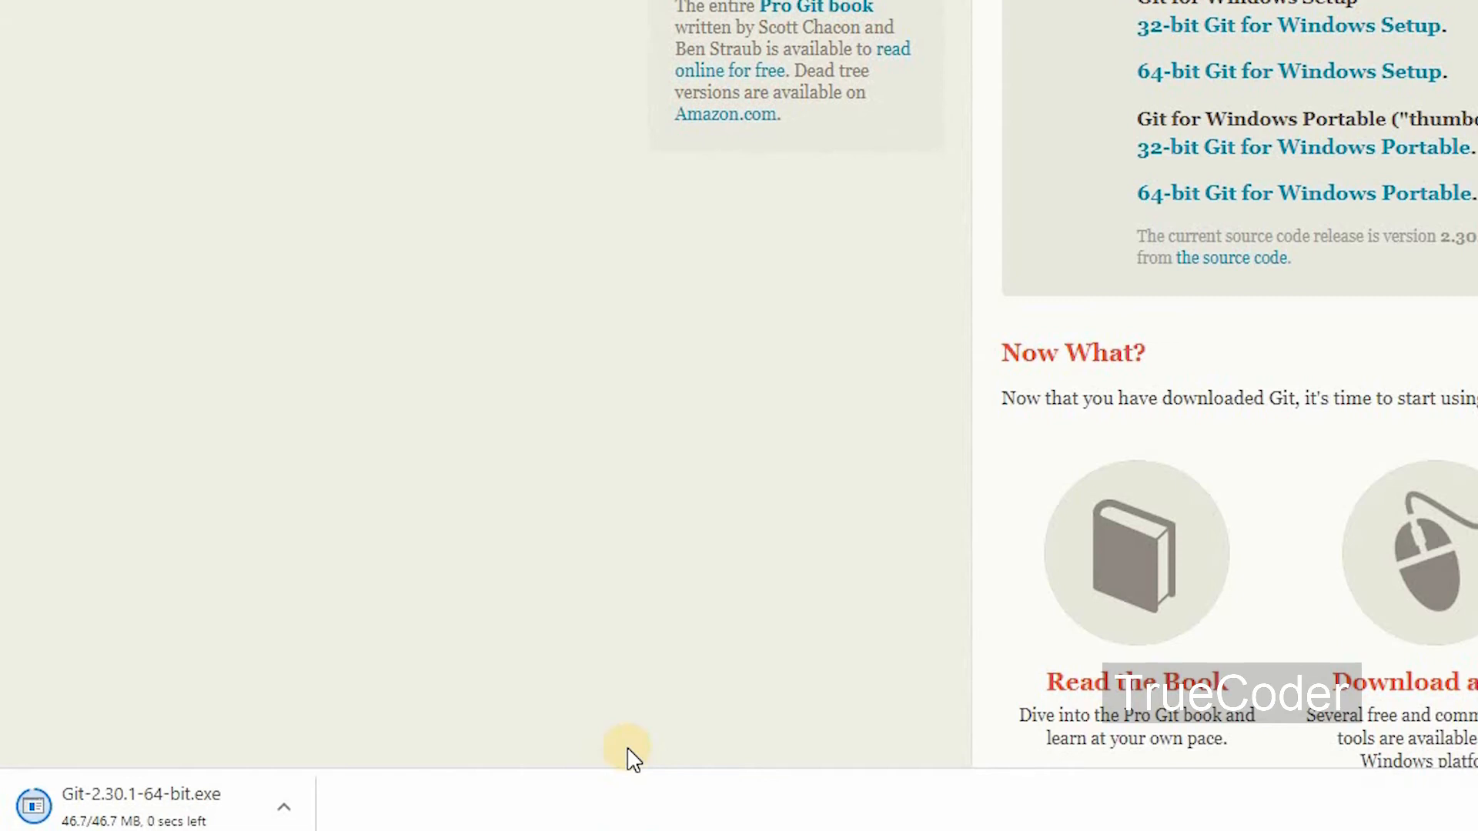
{"action": "left_click", "coordinate": [121, 805]}
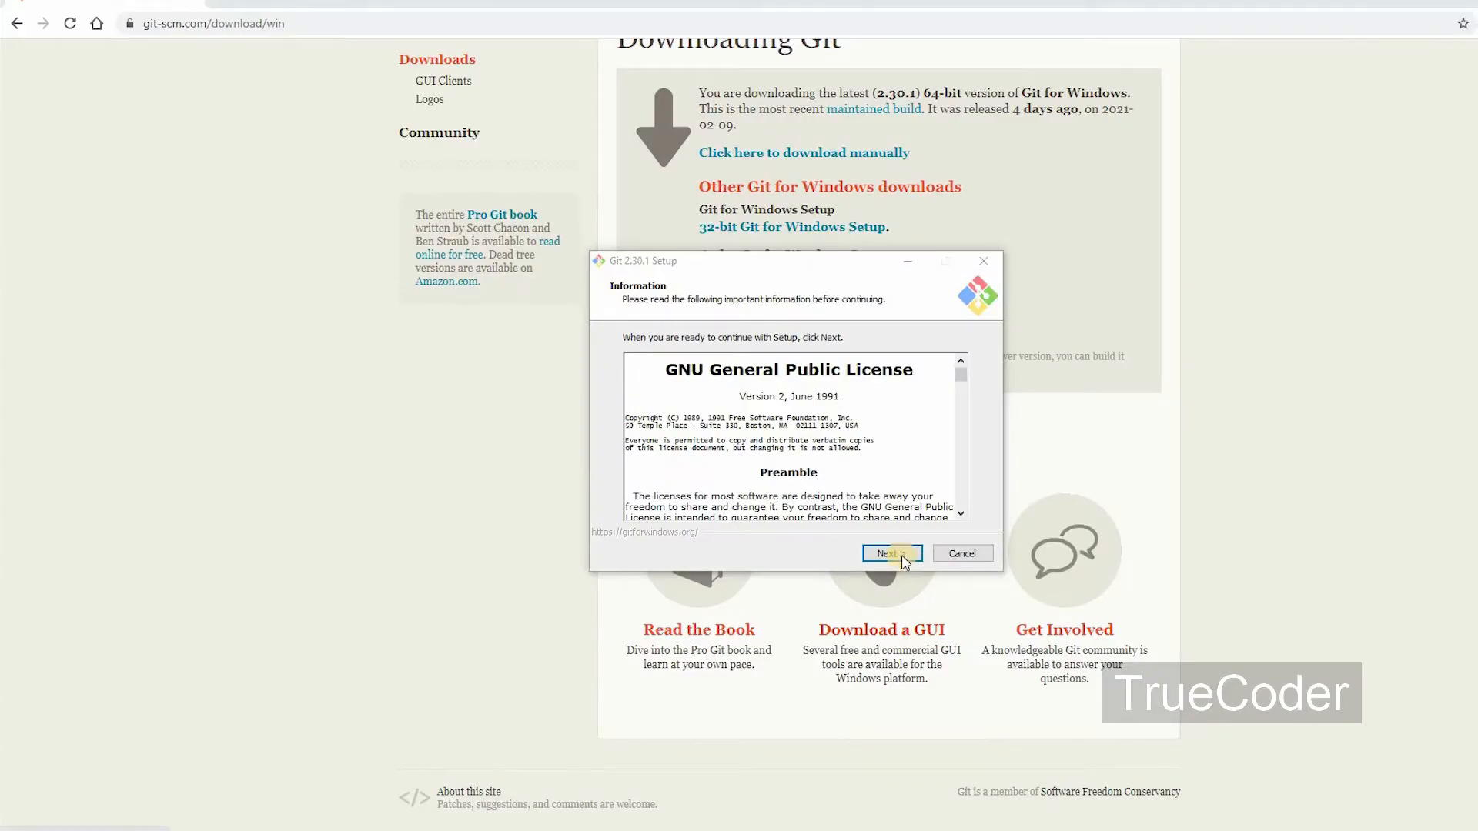
Step: Accept the Git license, install into the existing C:\Program Files\Git folder, and keep the default components and Start Menu folder
{"action": "left_click", "coordinate": [891, 554]}
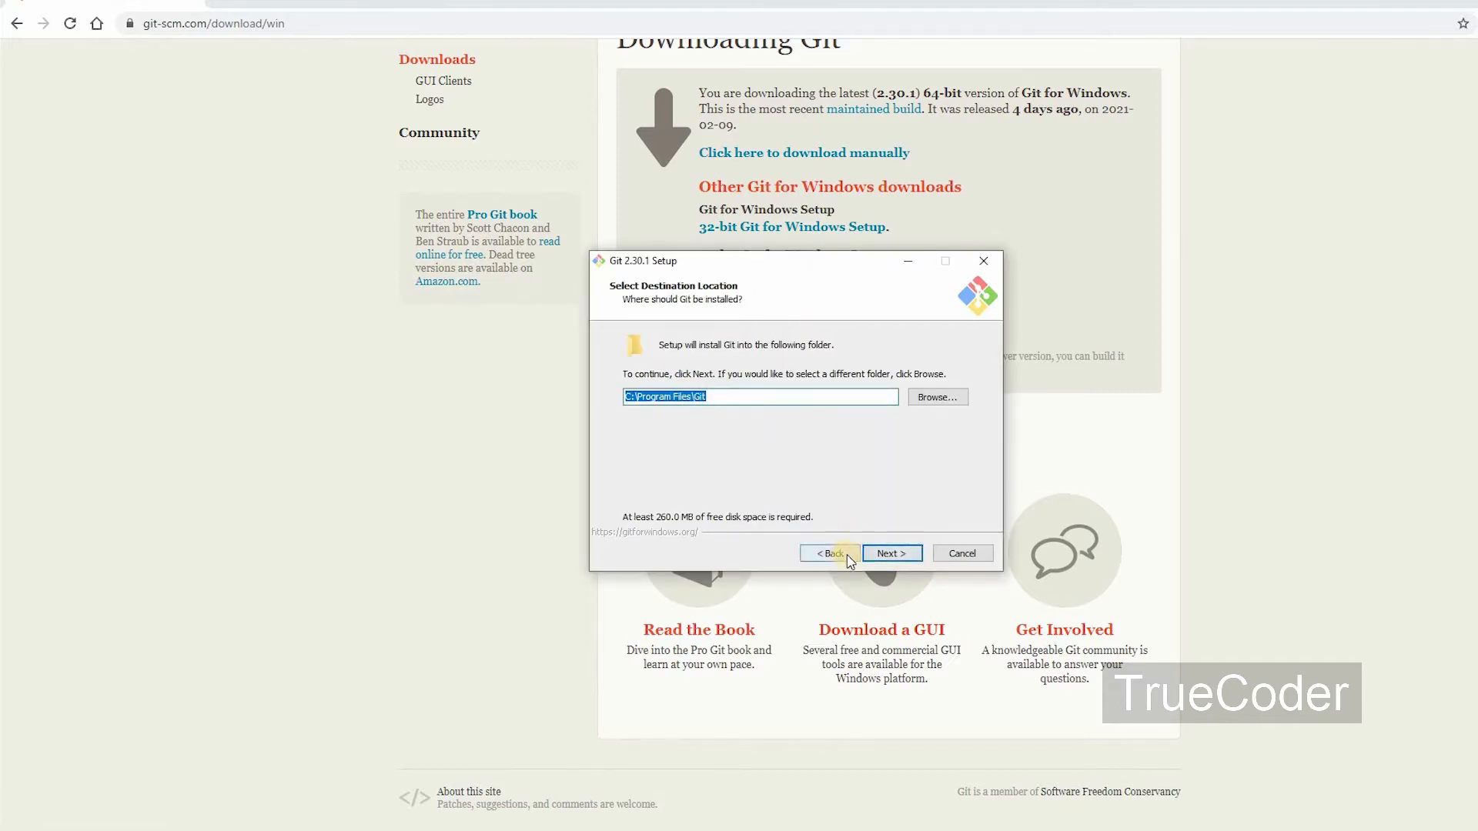
{"action": "left_click", "coordinate": [885, 556]}
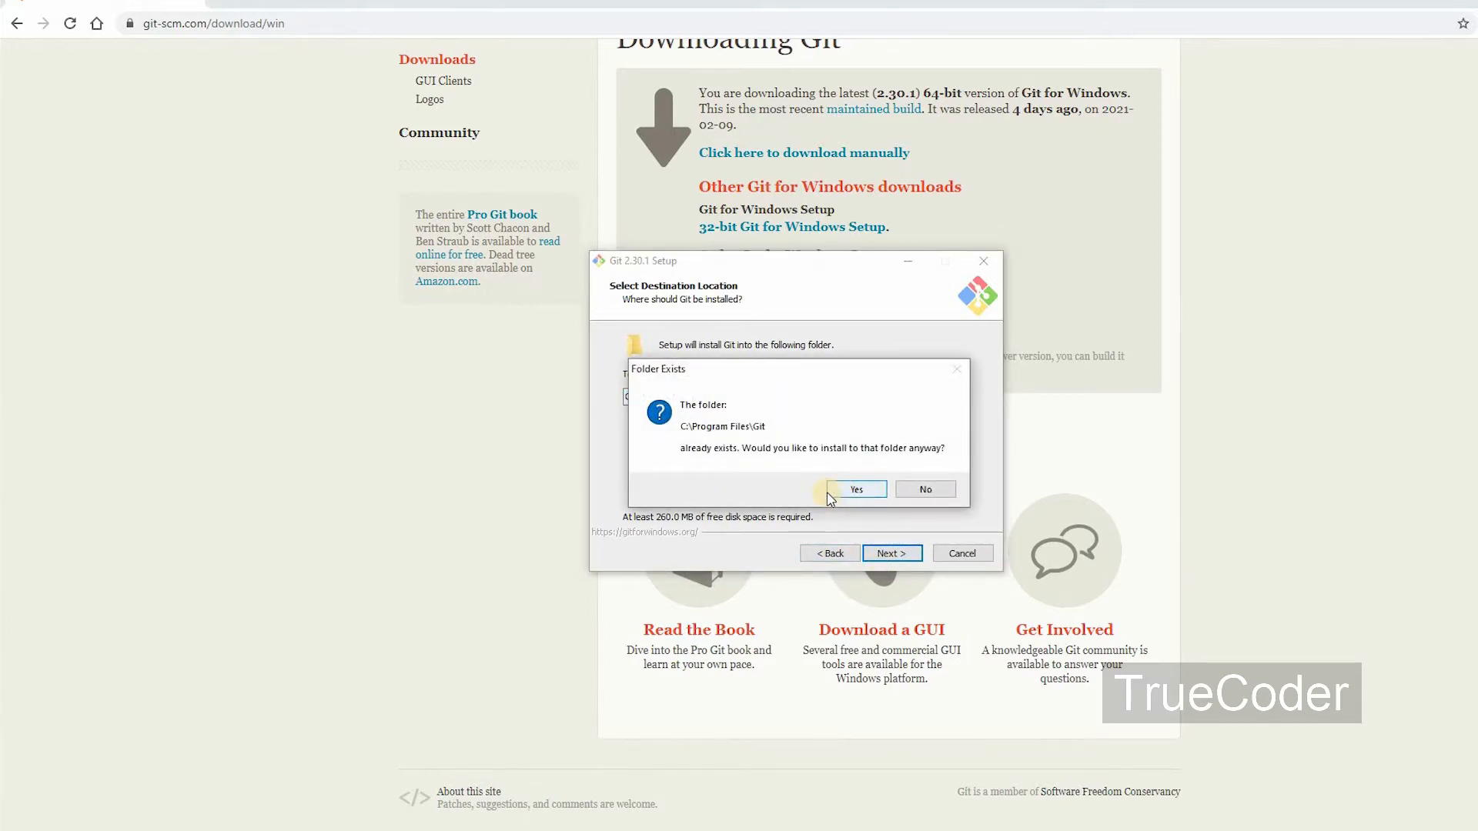
{"action": "left_click", "coordinate": [840, 493]}
{"action": "left_click", "coordinate": [893, 553]}
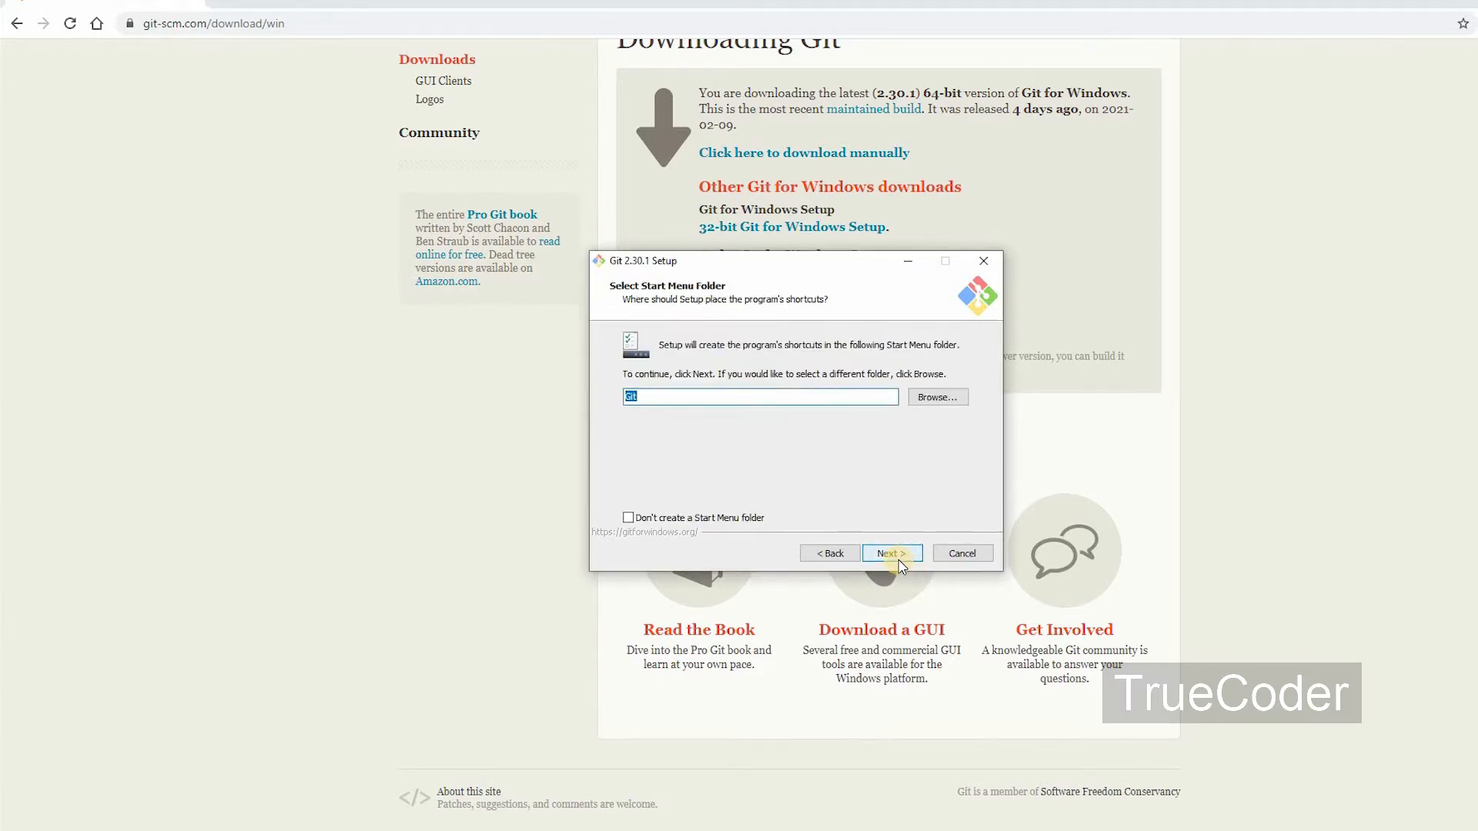
{"action": "left_click", "coordinate": [898, 558]}
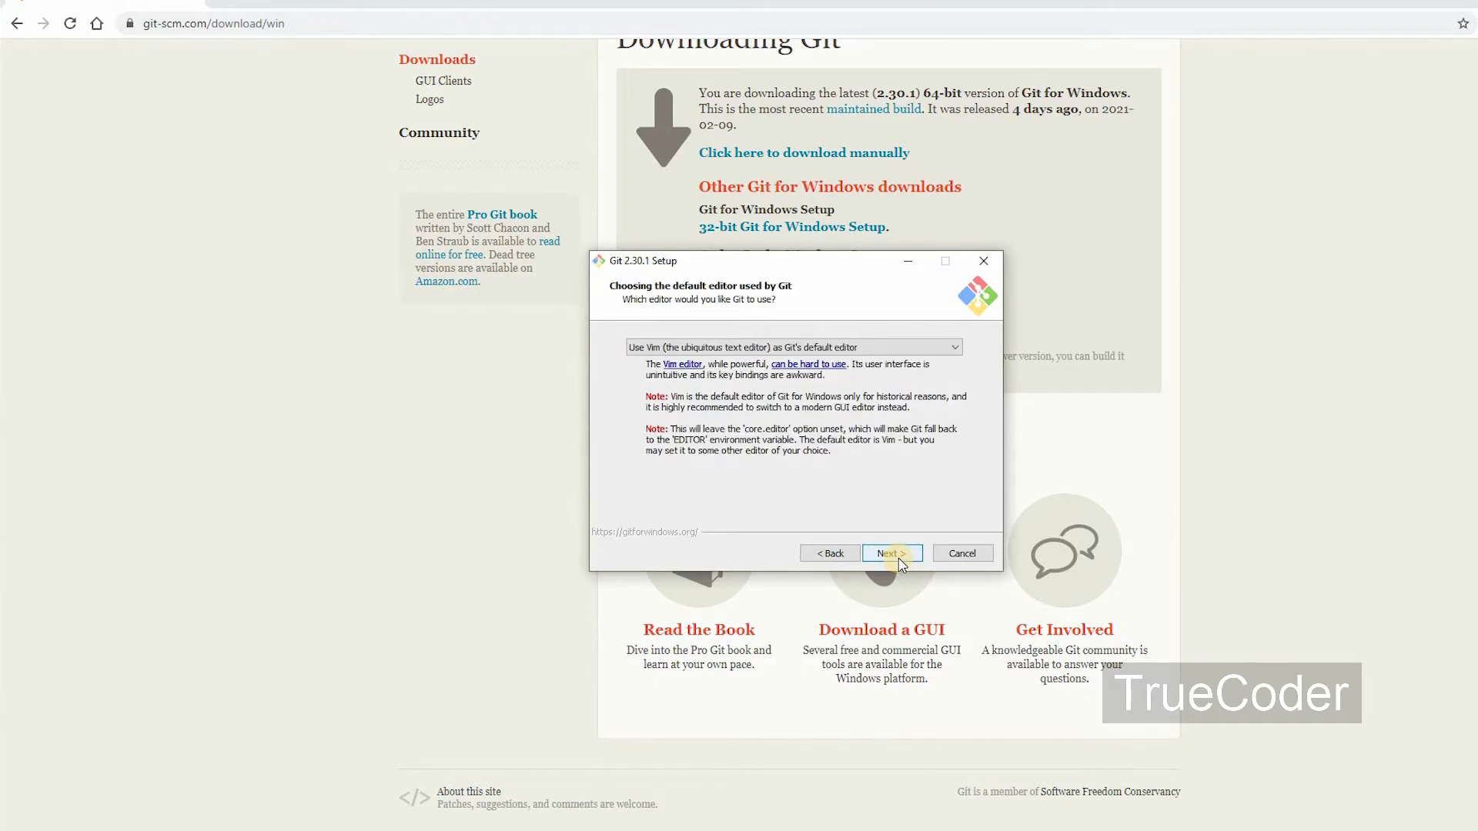
Step: Keep Git's defaults for the Vim editor, initial branch name, command-line and 3rd-party PATH access, HTTPS backend and Windows-style line endings
{"action": "left_click", "coordinate": [898, 559]}
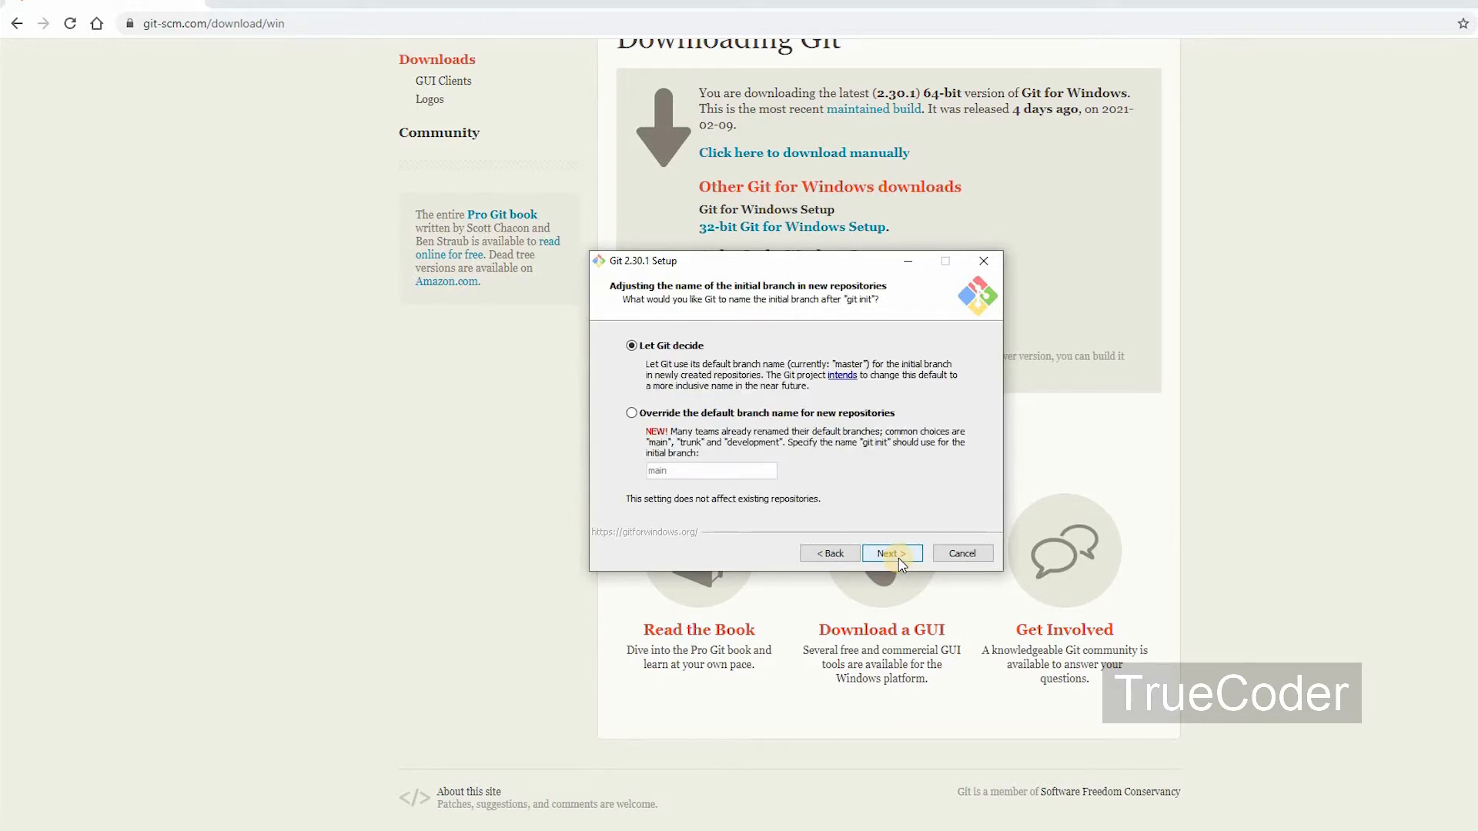
{"action": "left_click", "coordinate": [897, 559]}
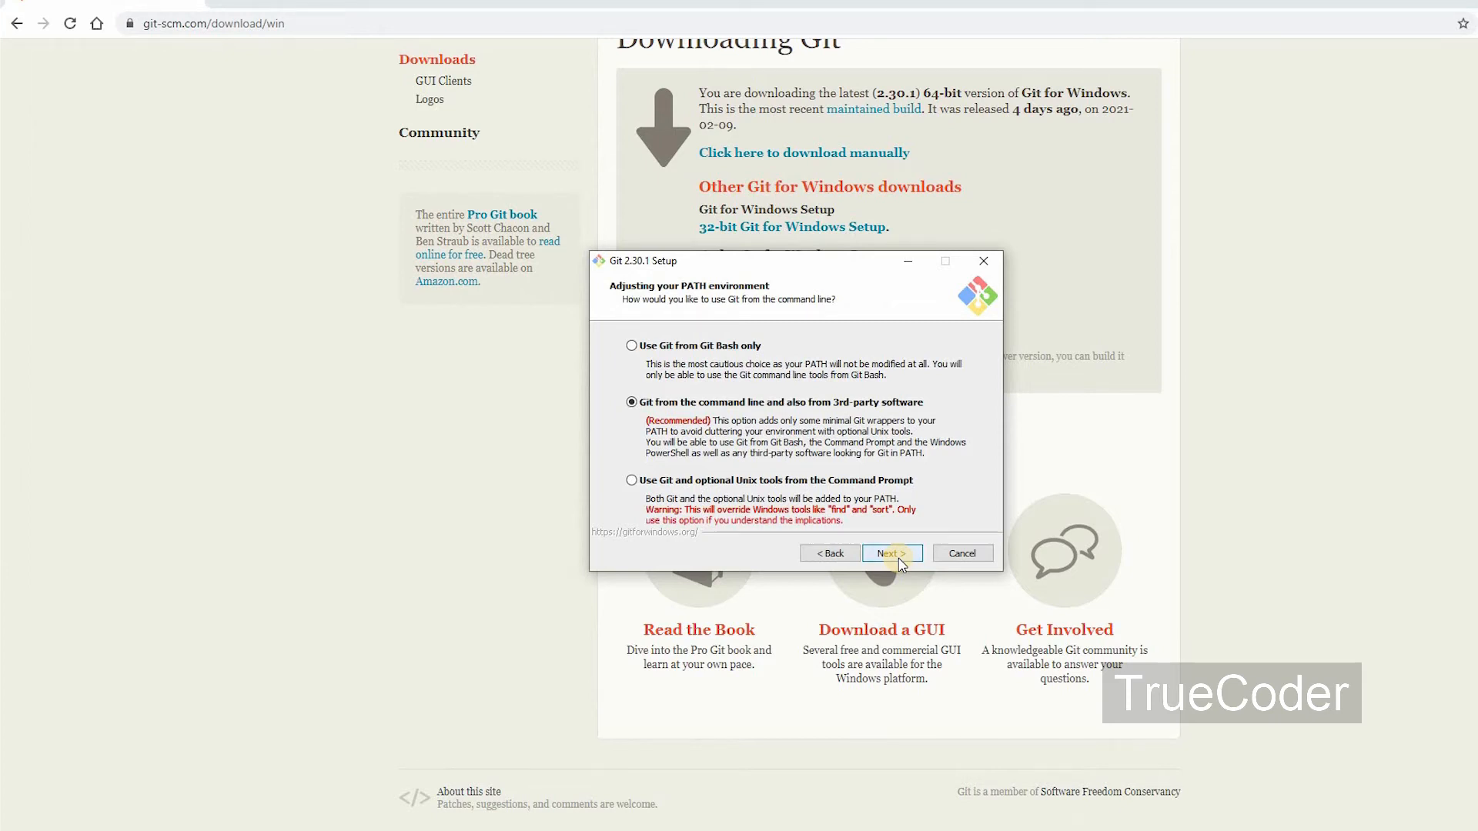
{"action": "left_click", "coordinate": [898, 559]}
{"action": "left_click", "coordinate": [897, 558]}
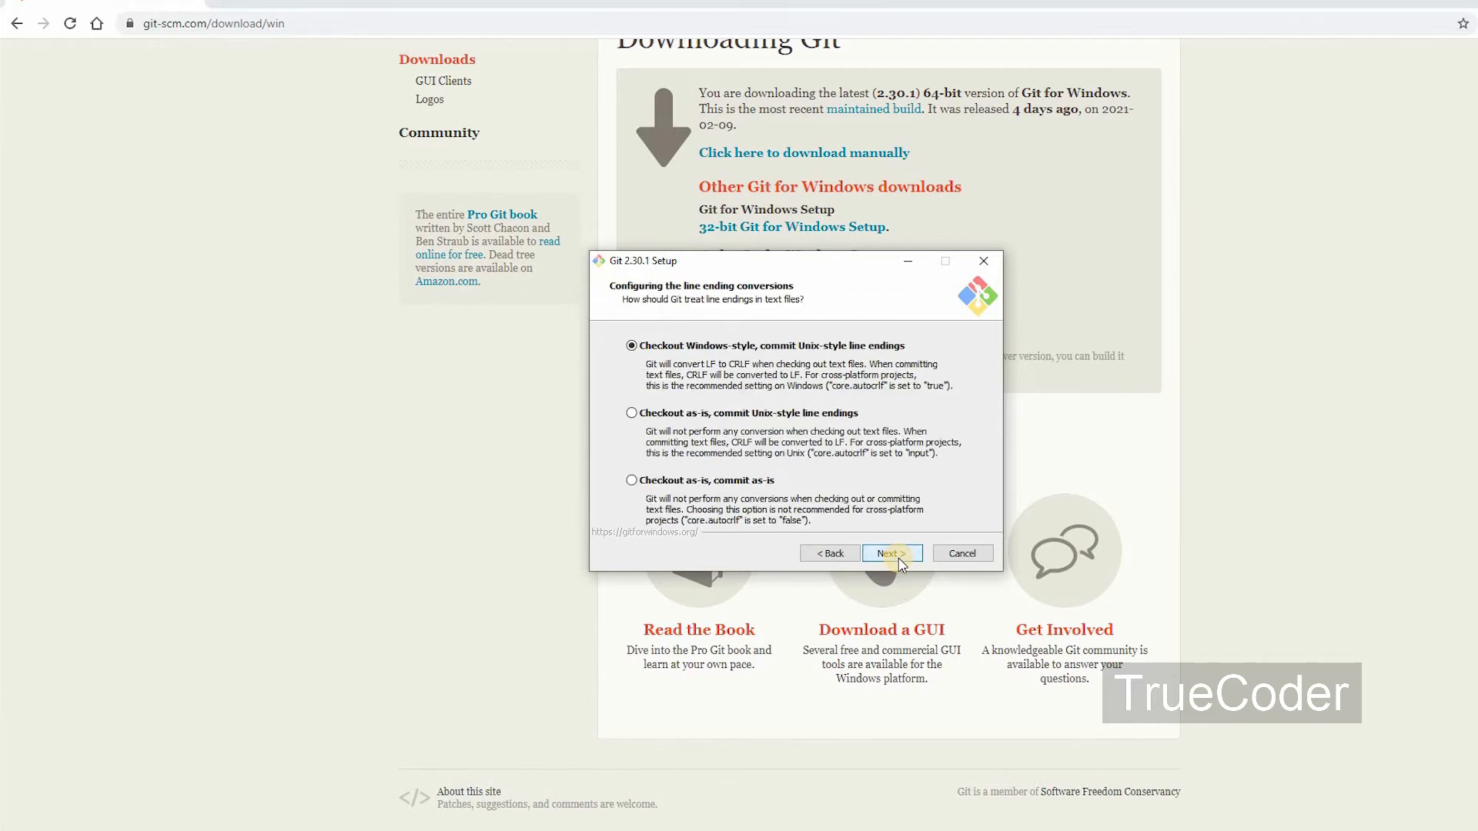
{"action": "left_click", "coordinate": [897, 559]}
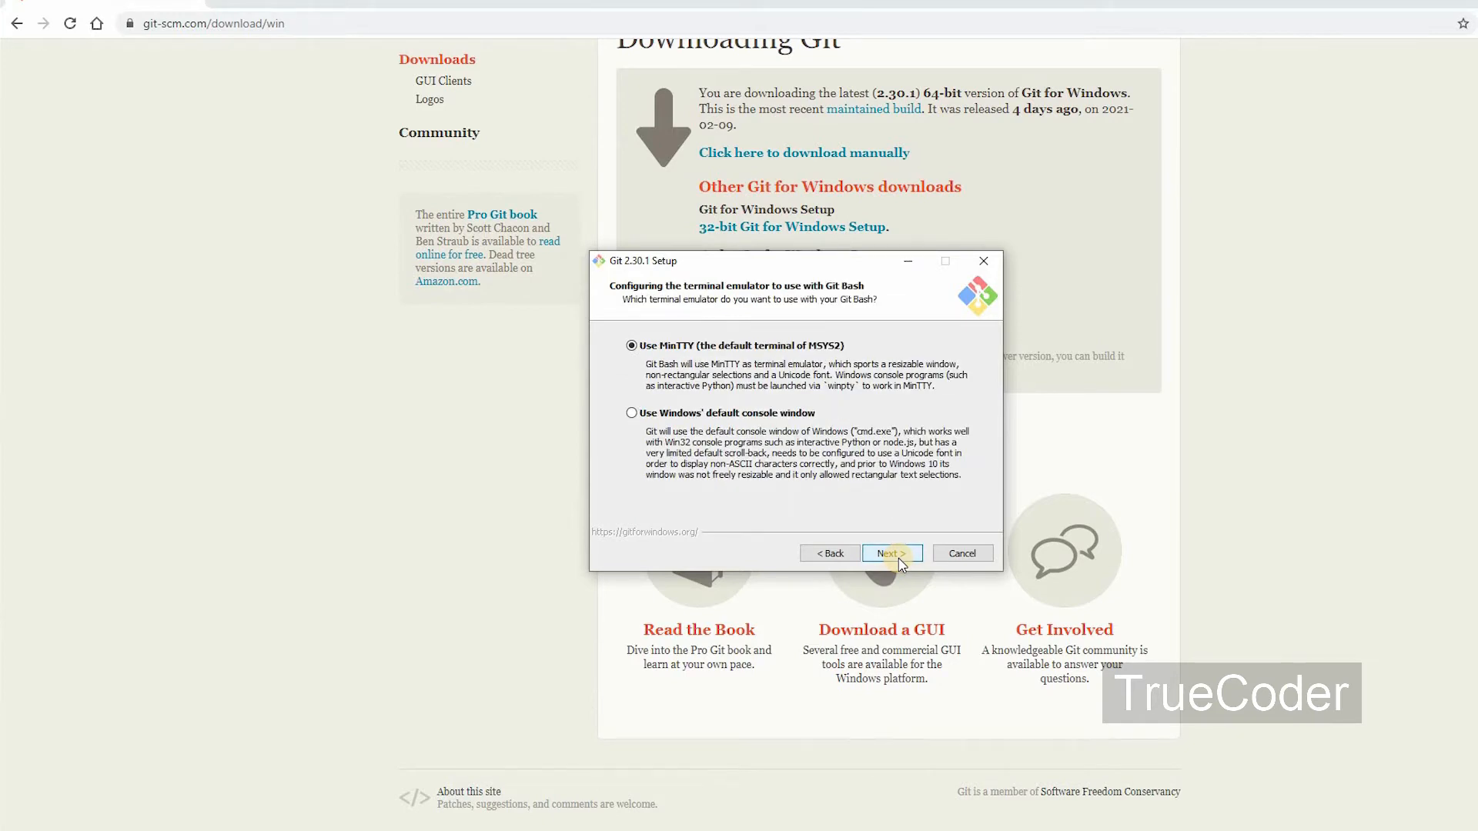
Step: Keep MinTTY, the default pull behaviour, Git Credential Manager Core and file system caching in the Git setup
{"action": "left_click", "coordinate": [897, 559]}
{"action": "left_click", "coordinate": [897, 558]}
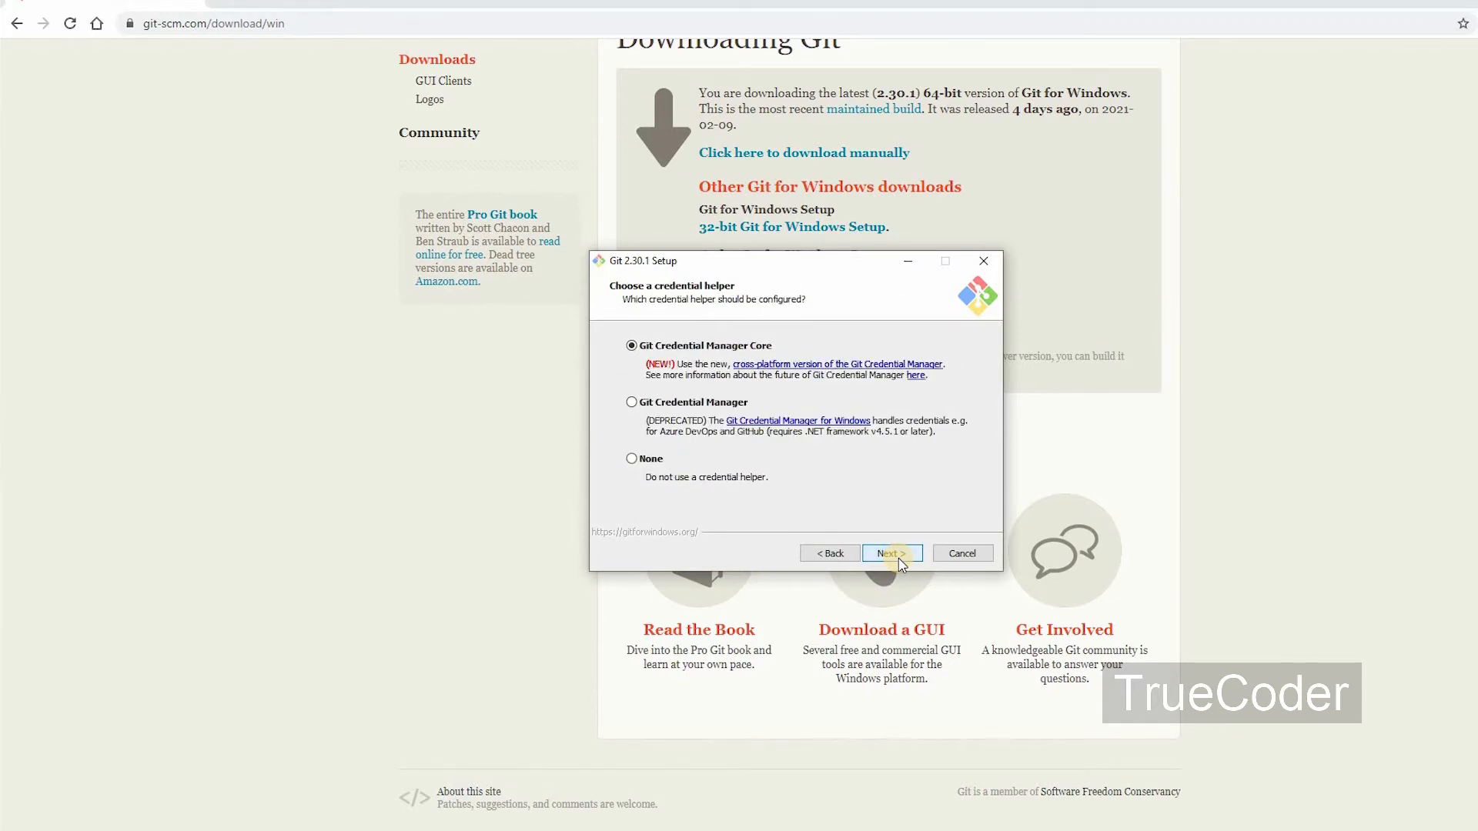
{"action": "left_click", "coordinate": [898, 559]}
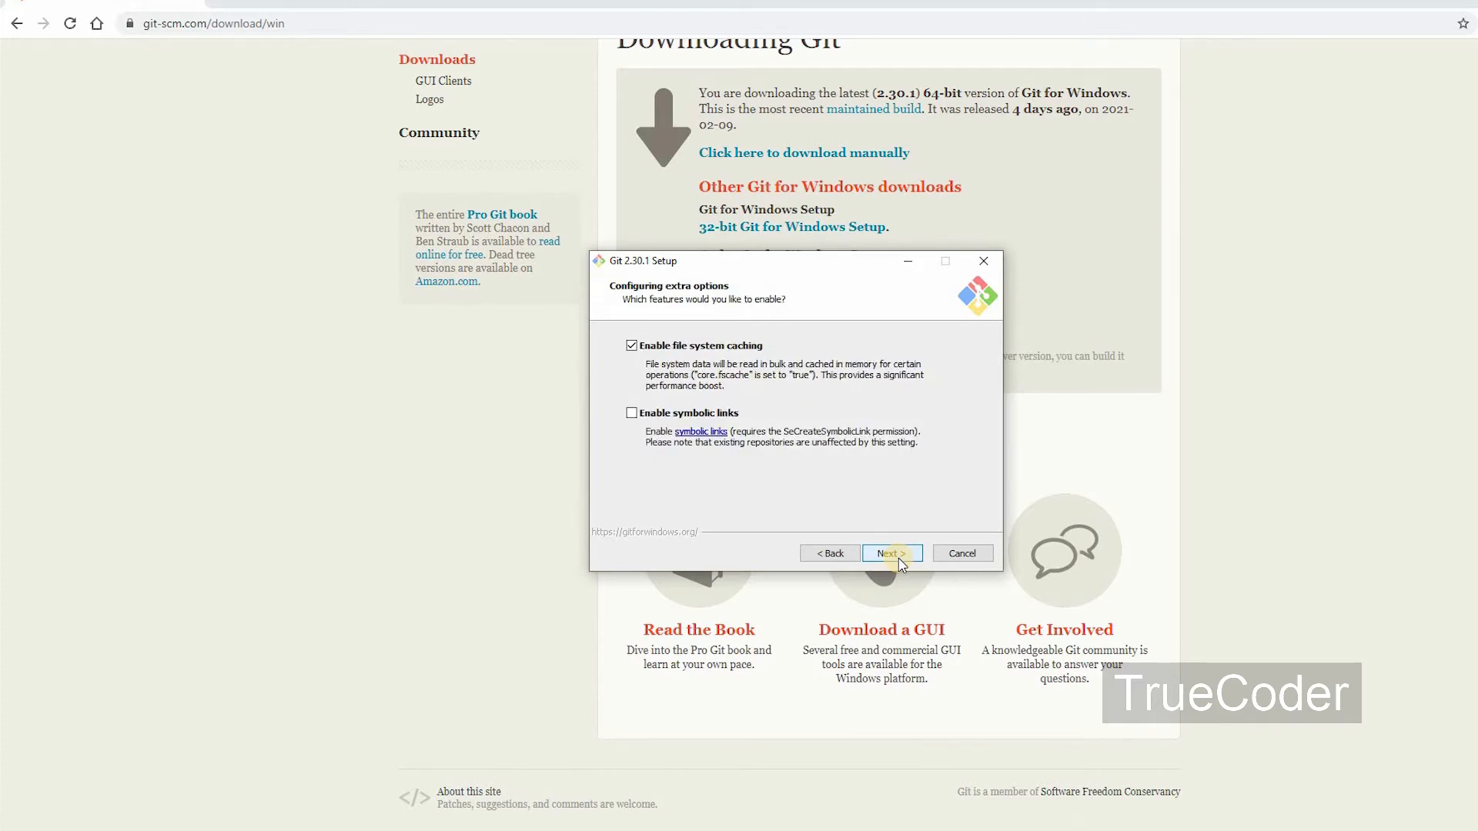
{"action": "left_click", "coordinate": [897, 559]}
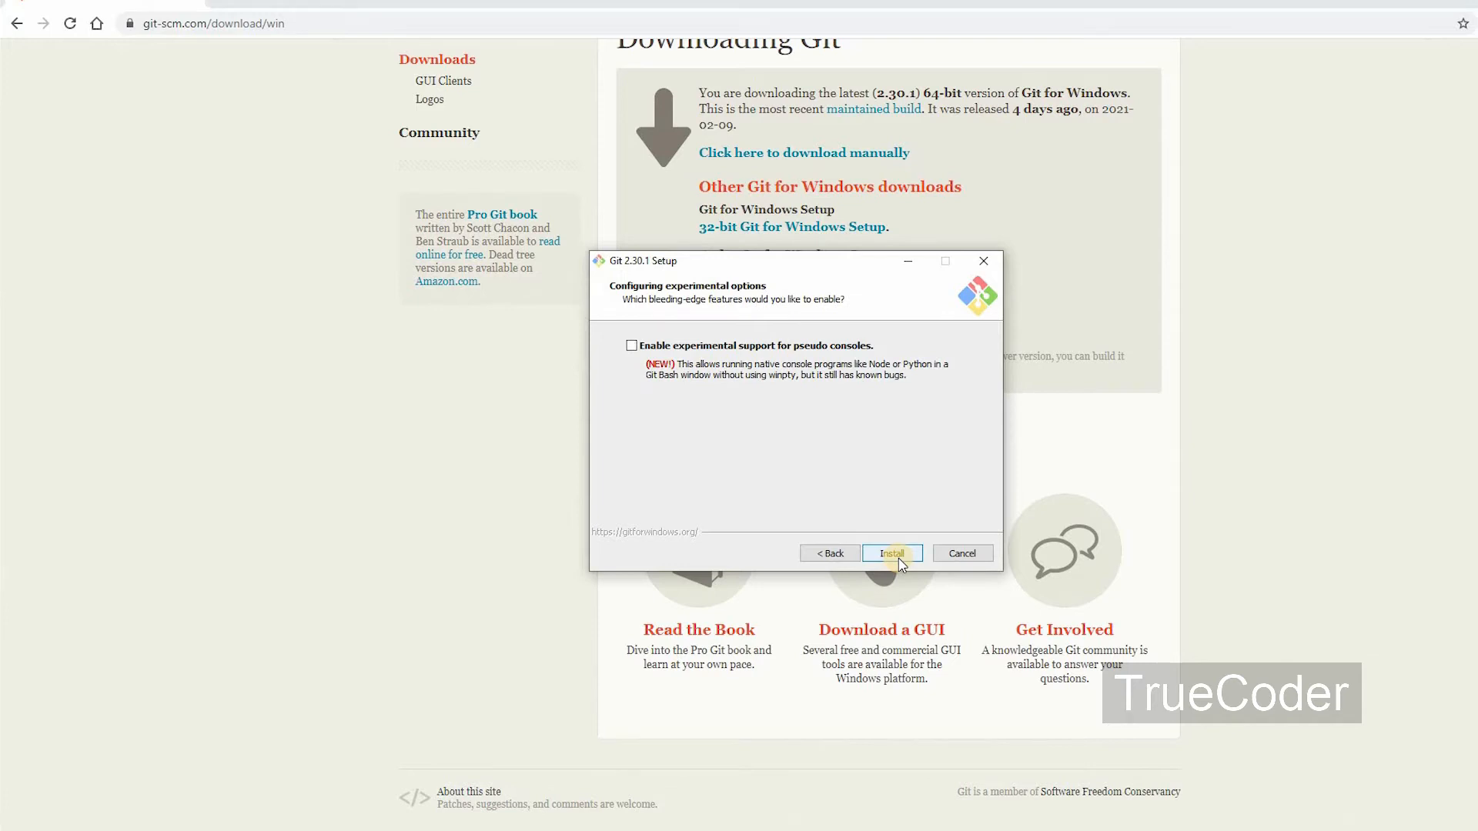
Step: Install Git without experimental pseudo console support and finish the setup with View Release Notes turned off
{"action": "left_click", "coordinate": [898, 559]}
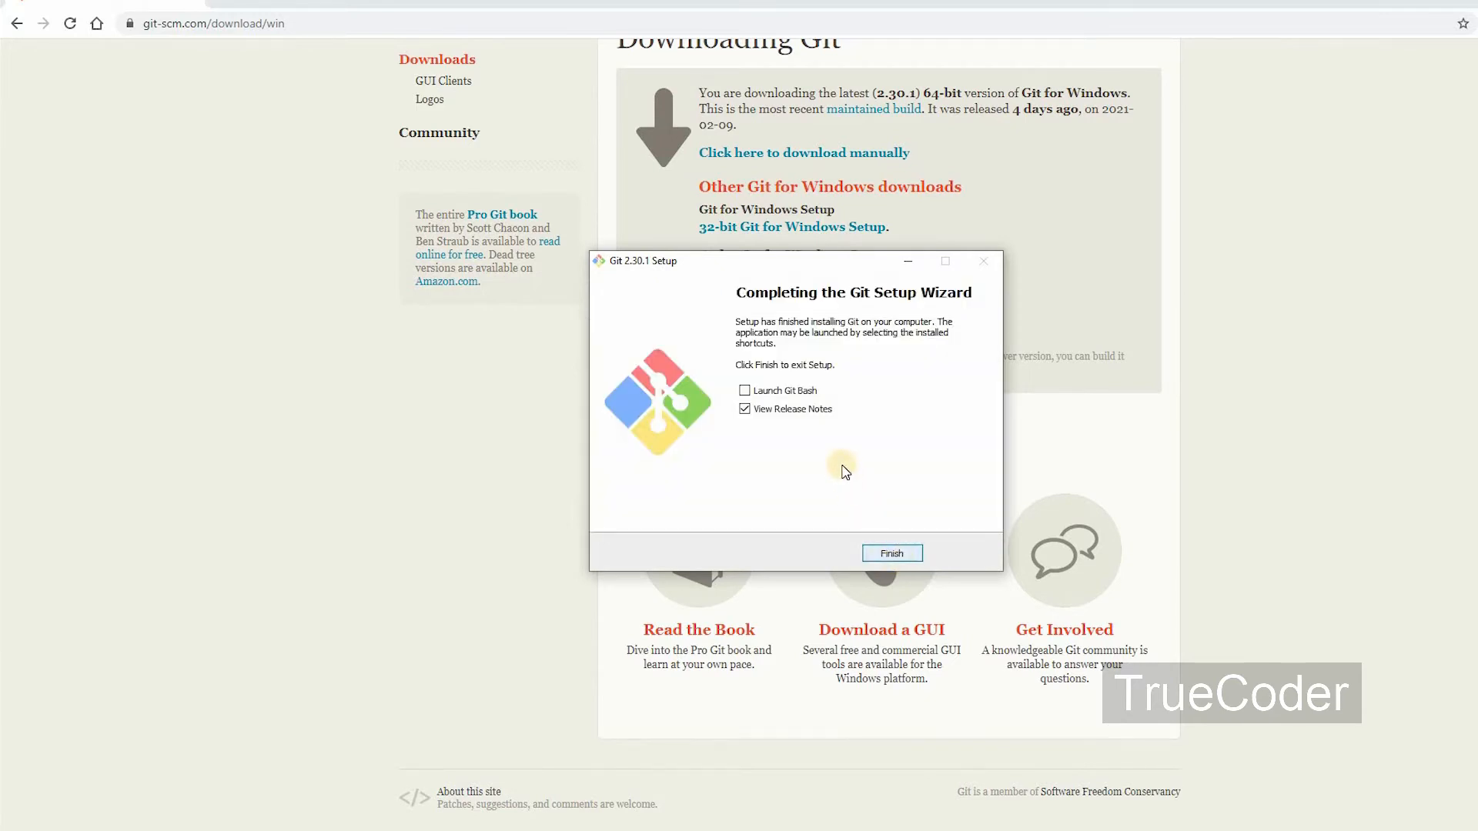
{"action": "left_click", "coordinate": [764, 421]}
{"action": "left_click", "coordinate": [876, 552]}
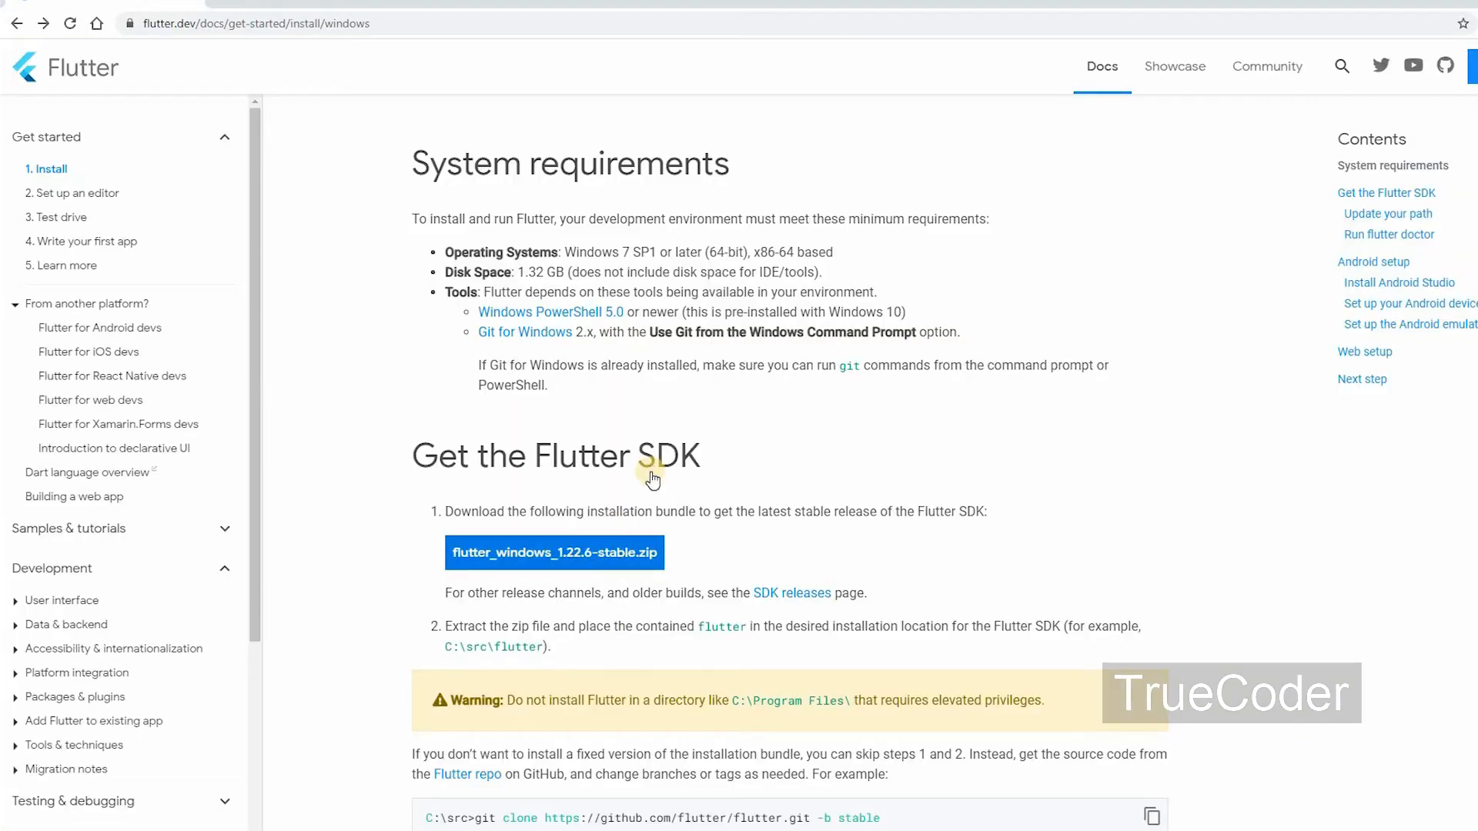
Step: Download flutter_windows_1.22.6-stable.zip from the Flutter install page and highlight the suggested C:\src\flutter location
{"action": "scroll", "coordinate": [585, 554], "scroll_direction": "down", "scroll_amount": 2}
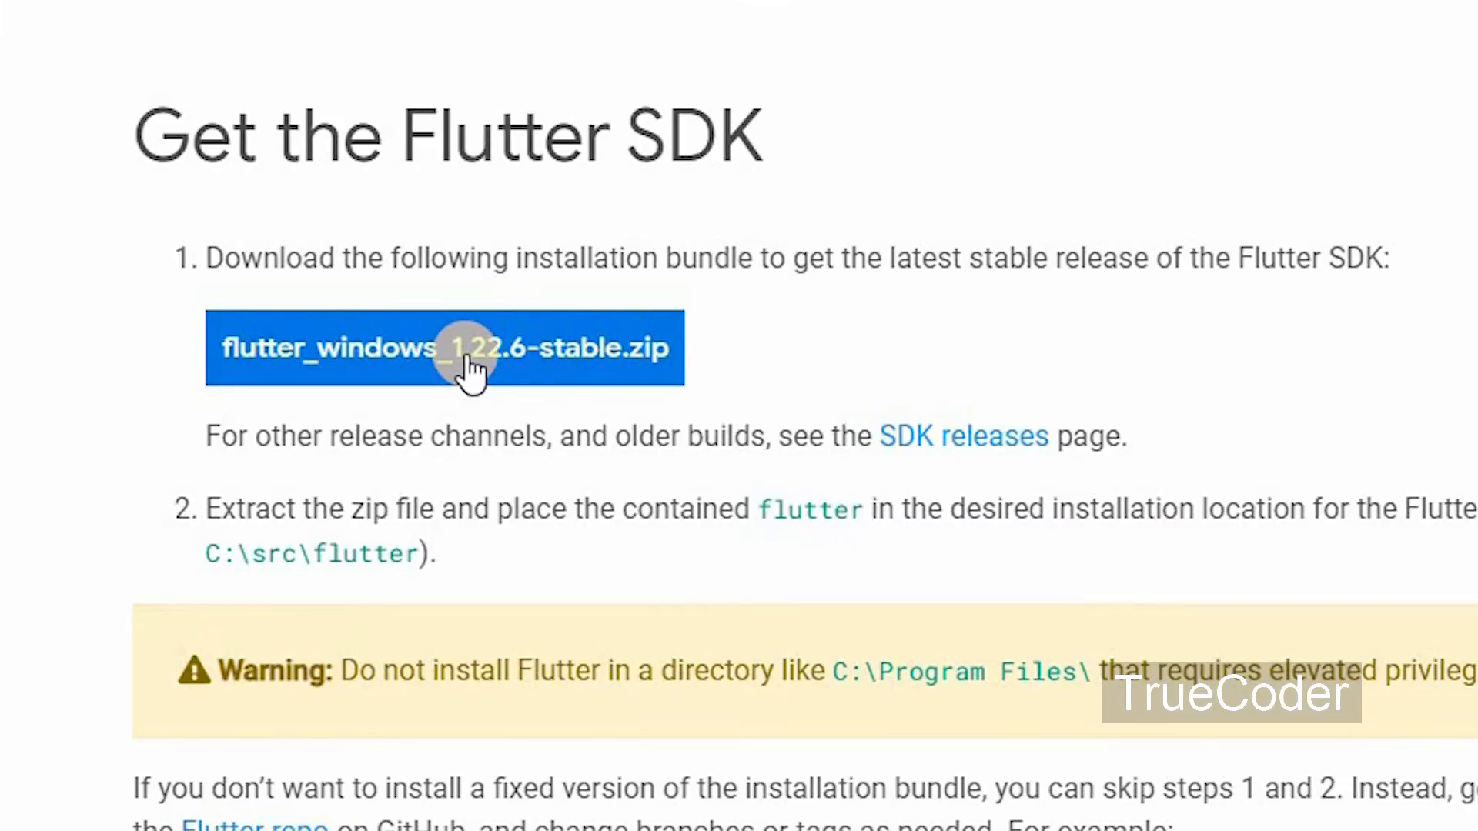
{"action": "left_click", "coordinate": [467, 359]}
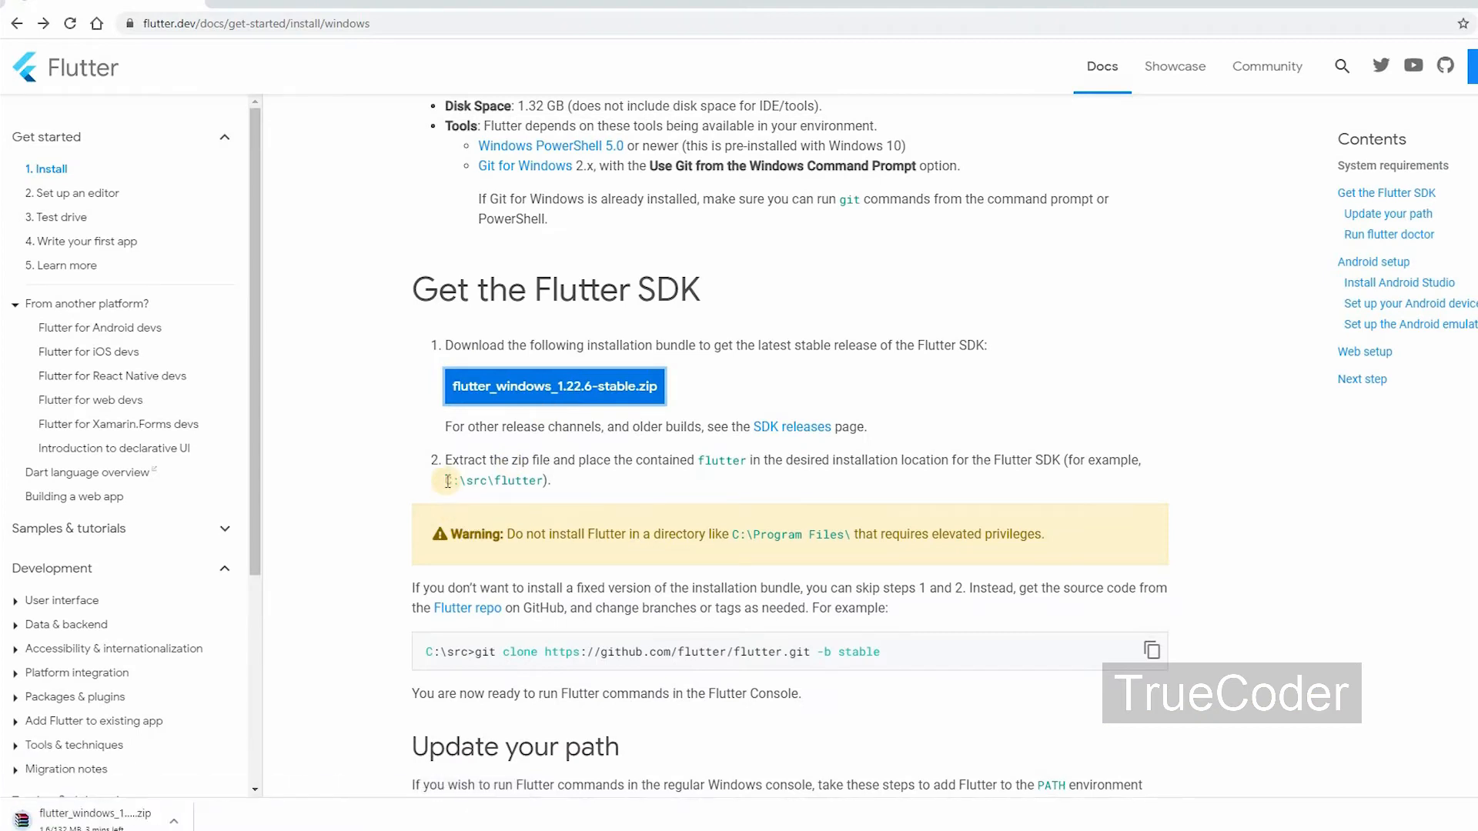
{"action": "left_click_drag", "start_coordinate": [448, 481], "coordinate": [547, 481]}
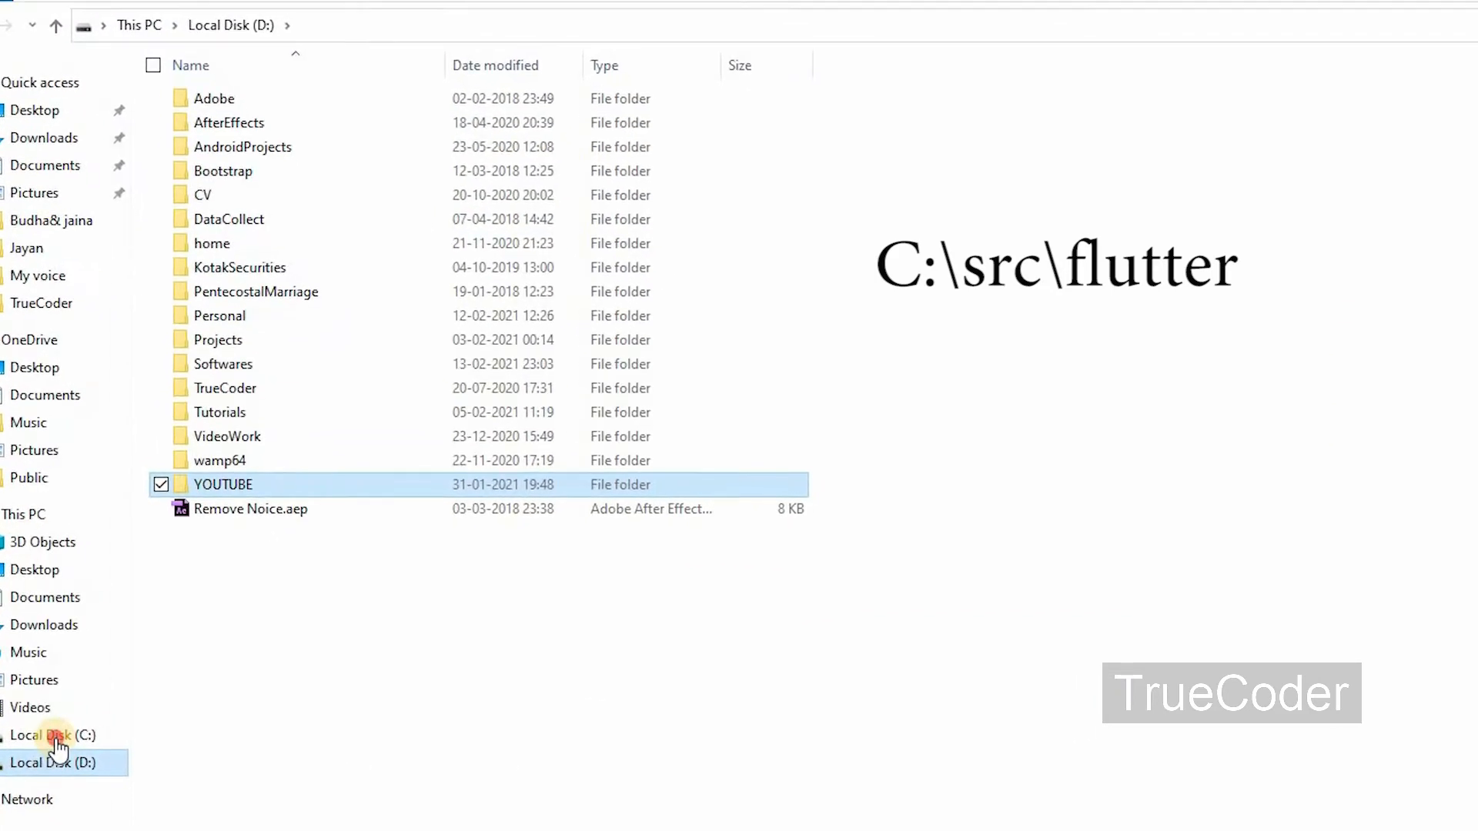
Step: Create a new folder named flutter inside C:\src in File Explorer
{"action": "left_click", "coordinate": [65, 738]}
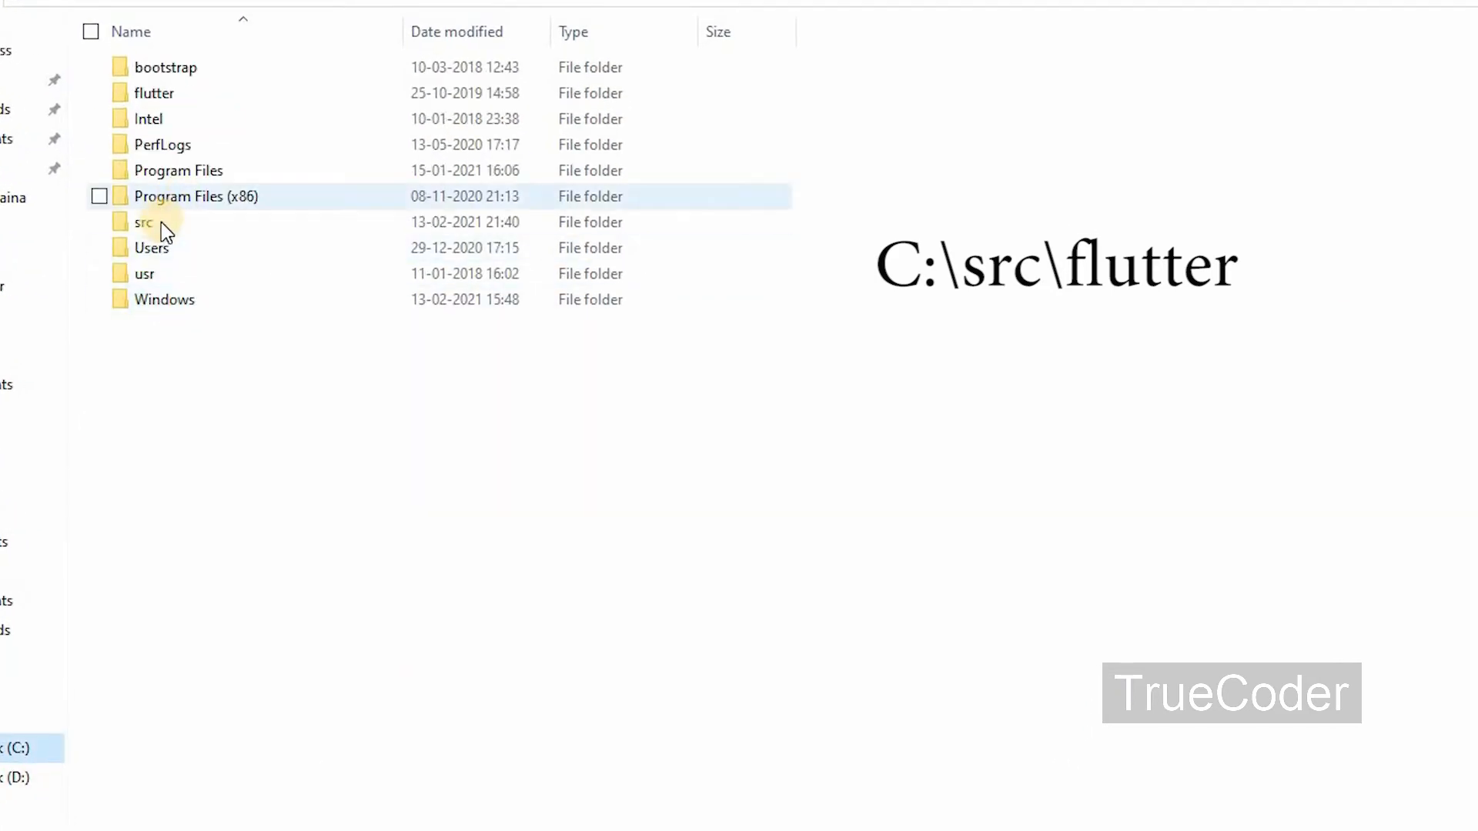
{"action": "double_click", "coordinate": [161, 223]}
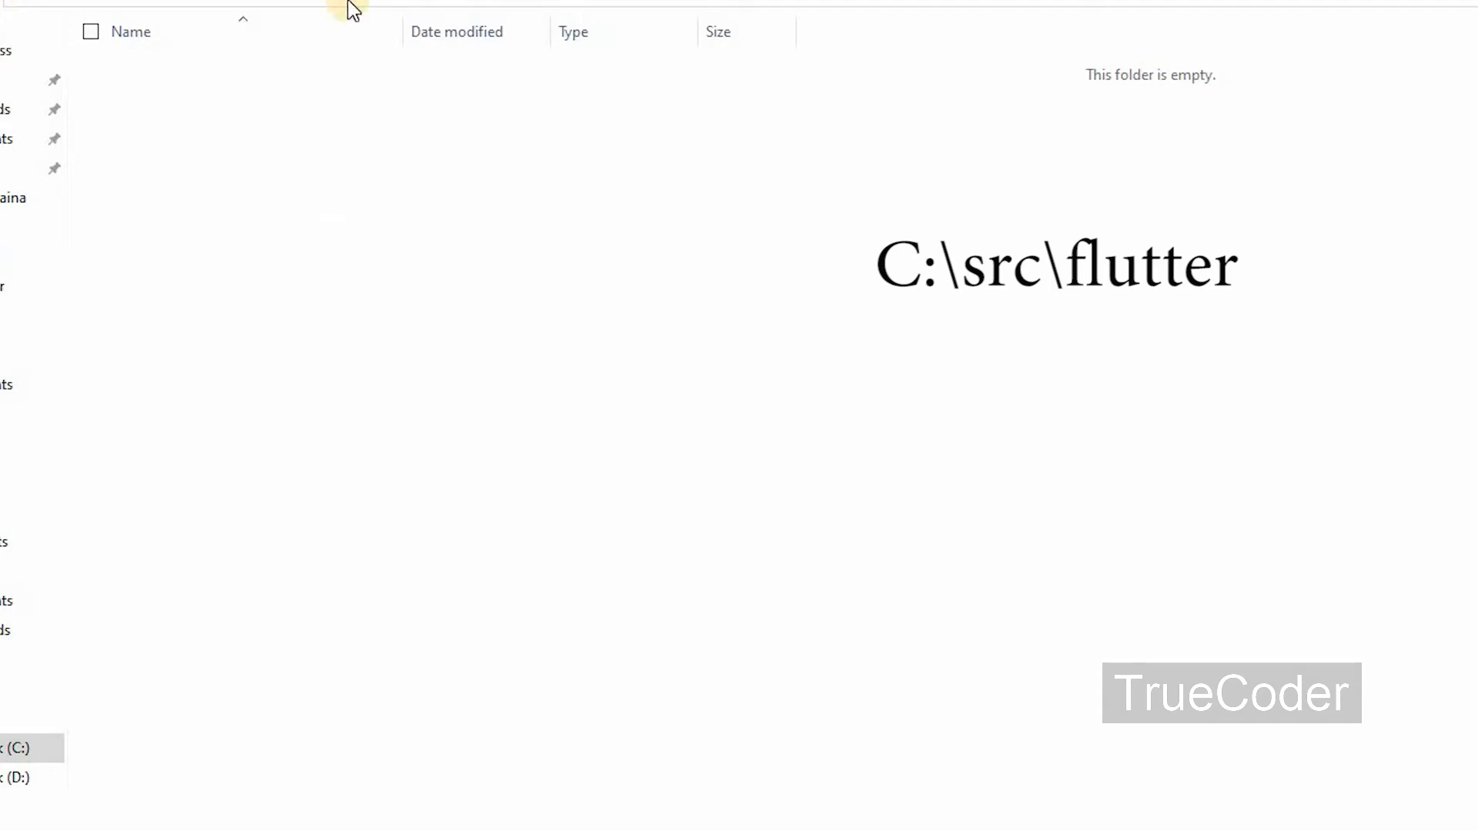
{"action": "left_click", "coordinate": [381, 77]}
{"action": "key", "text": "End"}
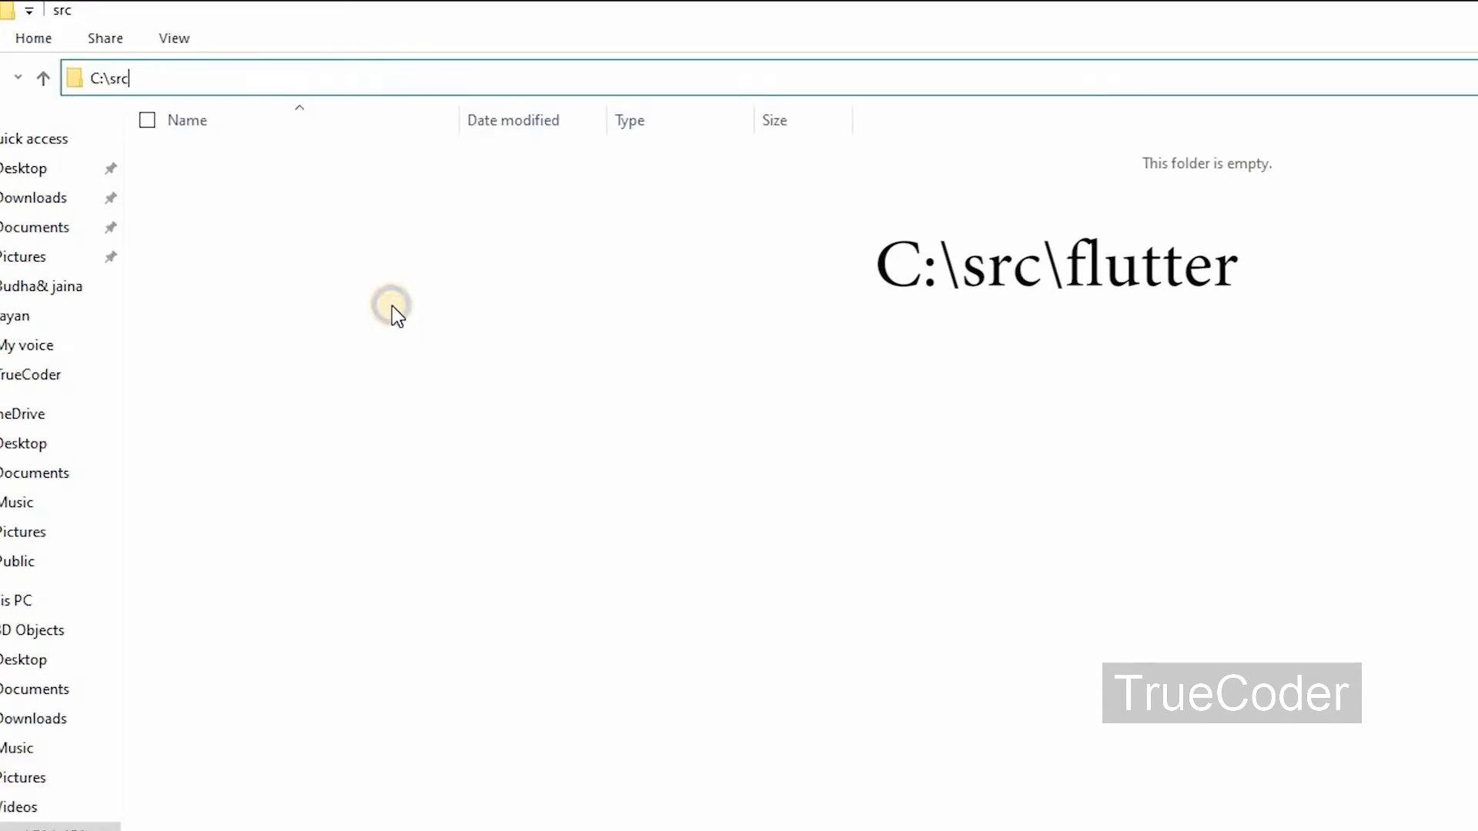
{"action": "right_click", "coordinate": [390, 306]}
{"action": "mouse_move", "coordinate": [265, 656]}
{"action": "left_click", "coordinate": [512, 659]}
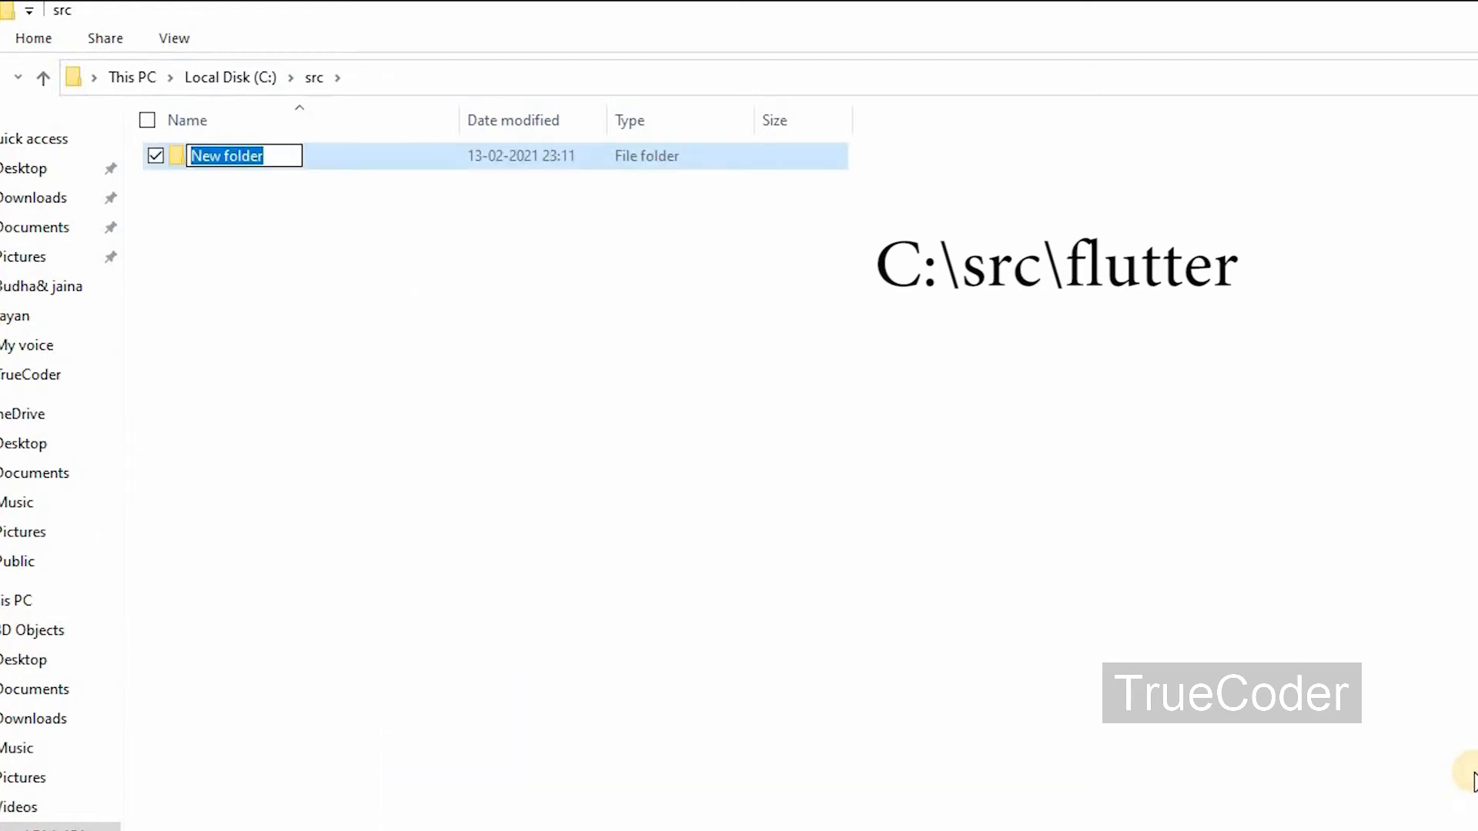
{"action": "type", "text": "flutter"}
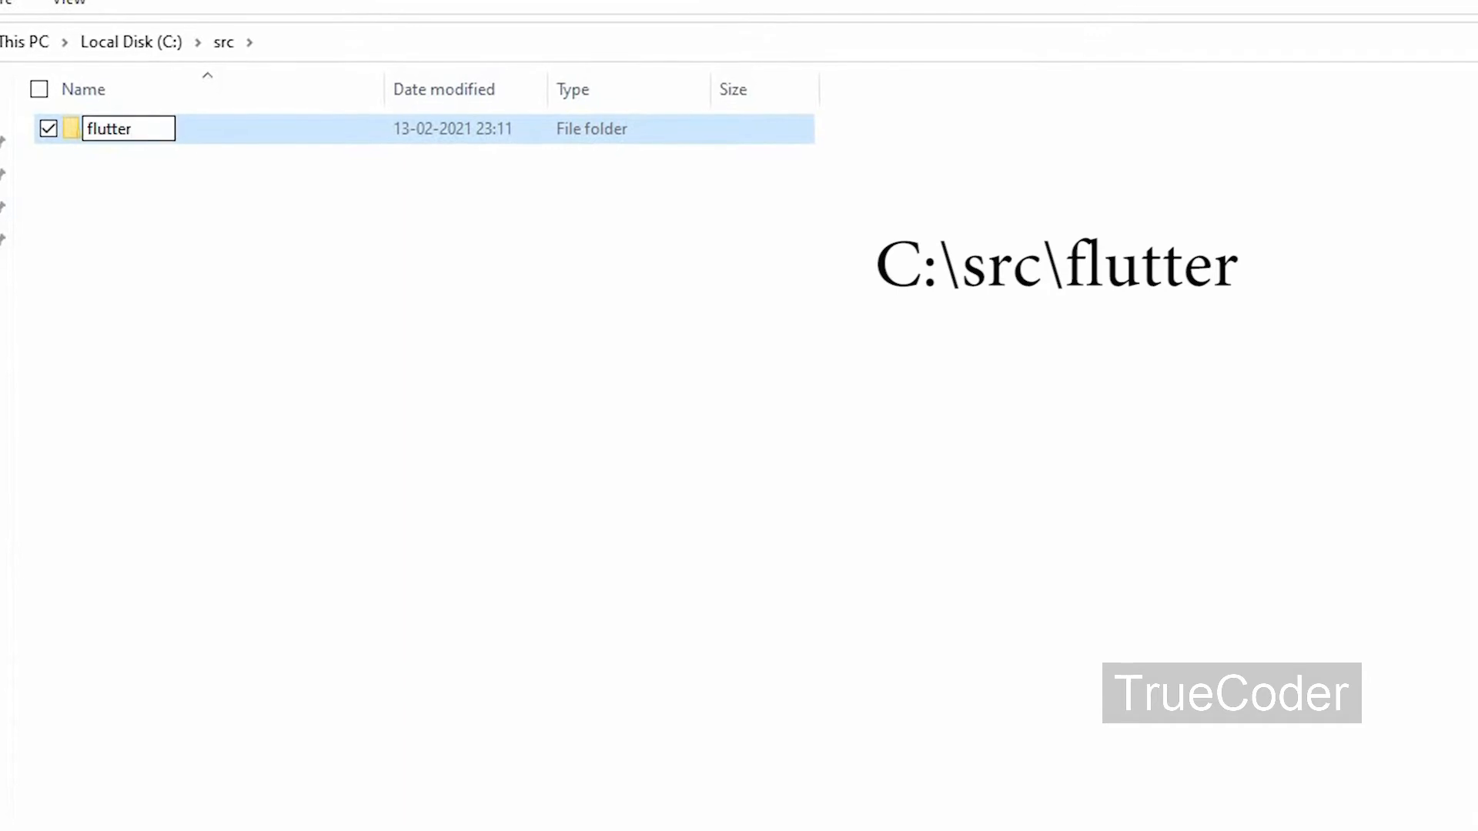
{"action": "left_click", "coordinate": [69, 131]}
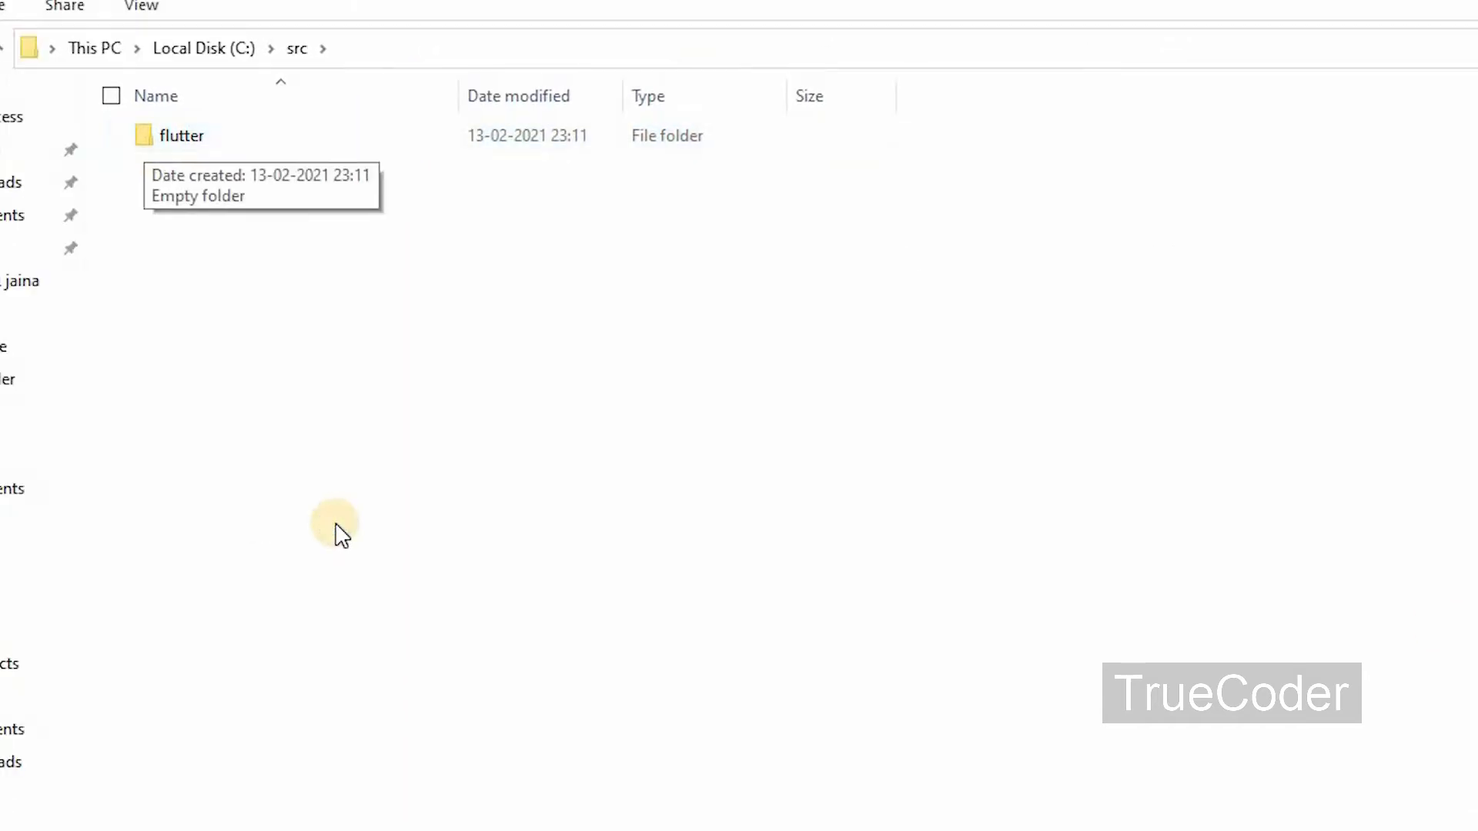
Step: Paste the downloaded Flutter SDK zip into C:\src and move it into the flutter folder
{"action": "right_click", "coordinate": [340, 533]}
{"action": "left_click", "coordinate": [181, 713]}
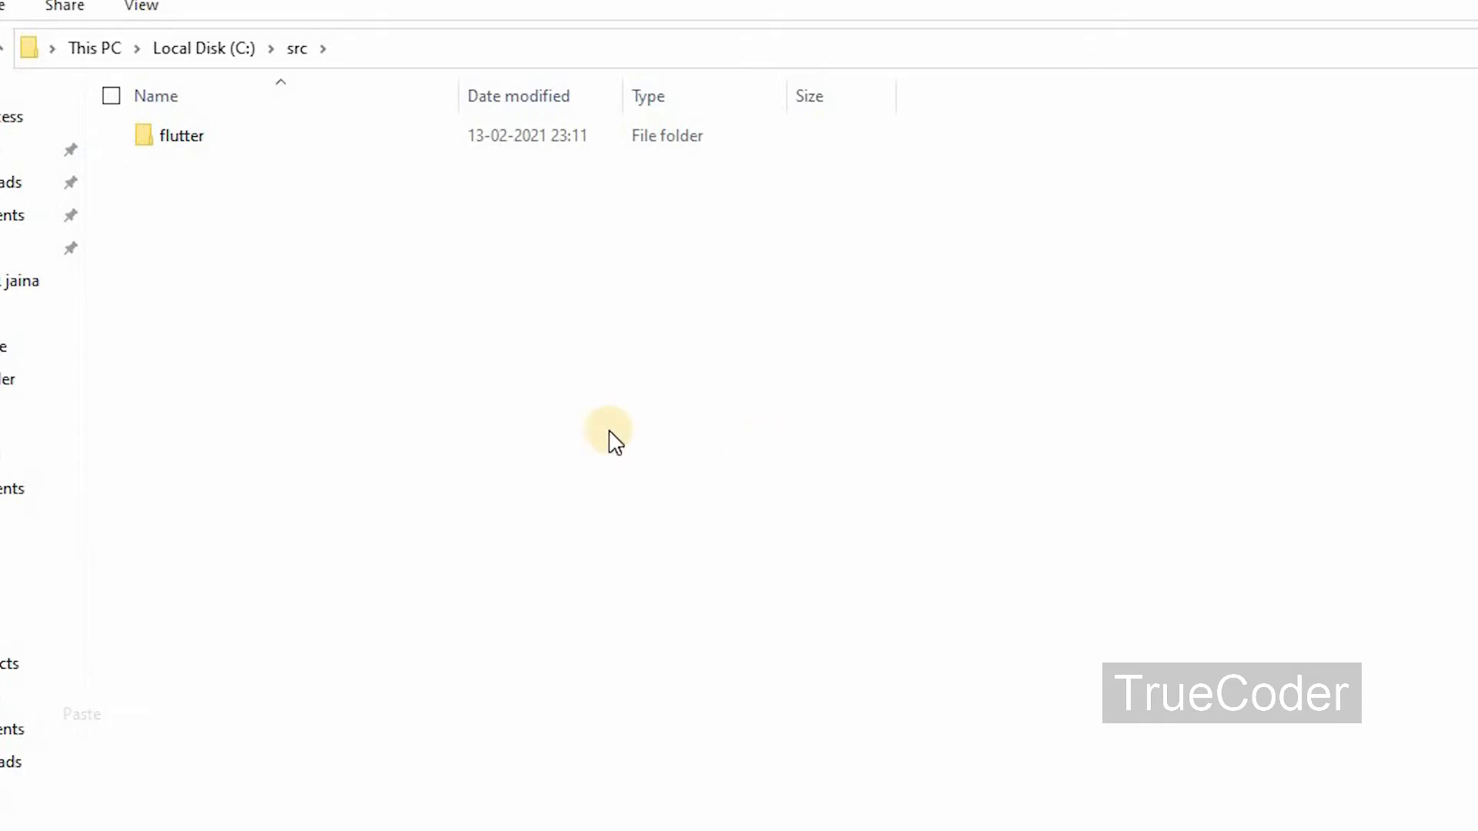
{"action": "left_click_drag", "start_coordinate": [204, 166], "coordinate": [191, 139]}
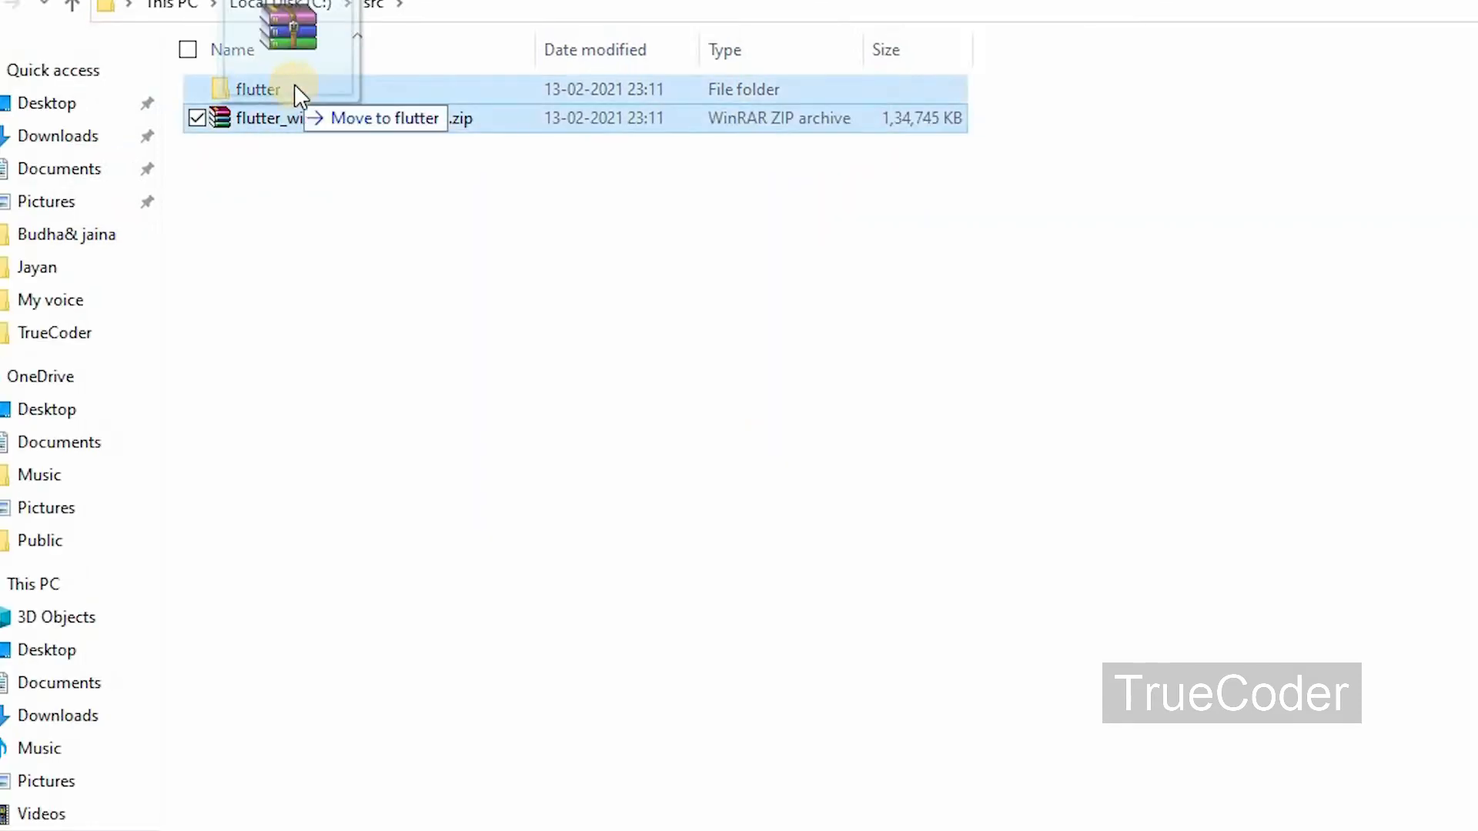
Step: Extract flutter_windows_1.22.6-stable.zip inside the C:\src\flutter folder
{"action": "double_click", "coordinate": [266, 90]}
{"action": "right_click", "coordinate": [395, 385]}
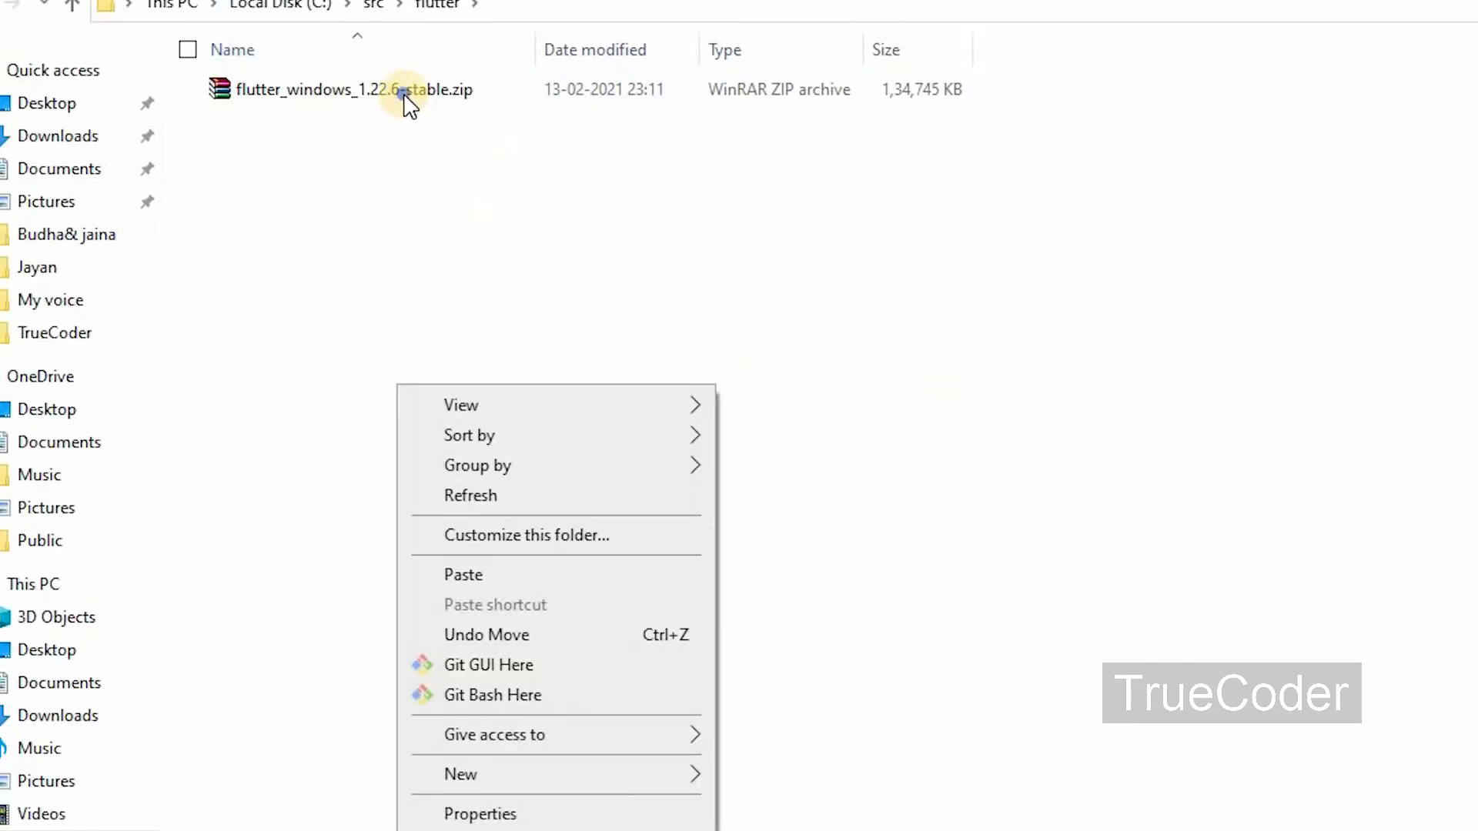
{"action": "left_click", "coordinate": [406, 96]}
{"action": "right_click", "coordinate": [401, 97]}
{"action": "left_click", "coordinate": [326, 267]}
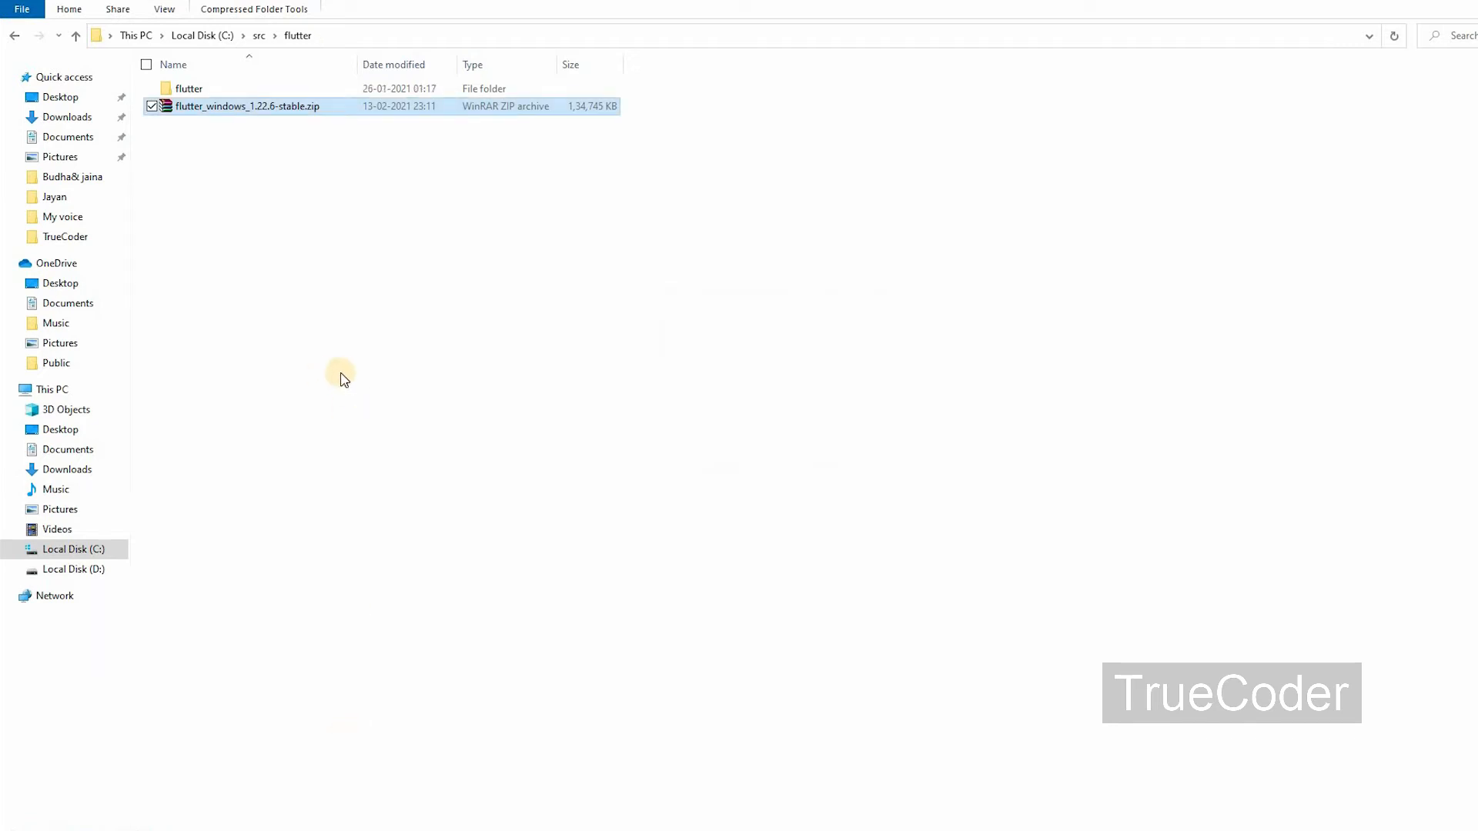
Step: Launch flutter_console.bat from the extracted flutter folder
{"action": "left_click", "coordinate": [188, 88]}
{"action": "double_click", "coordinate": [189, 89]}
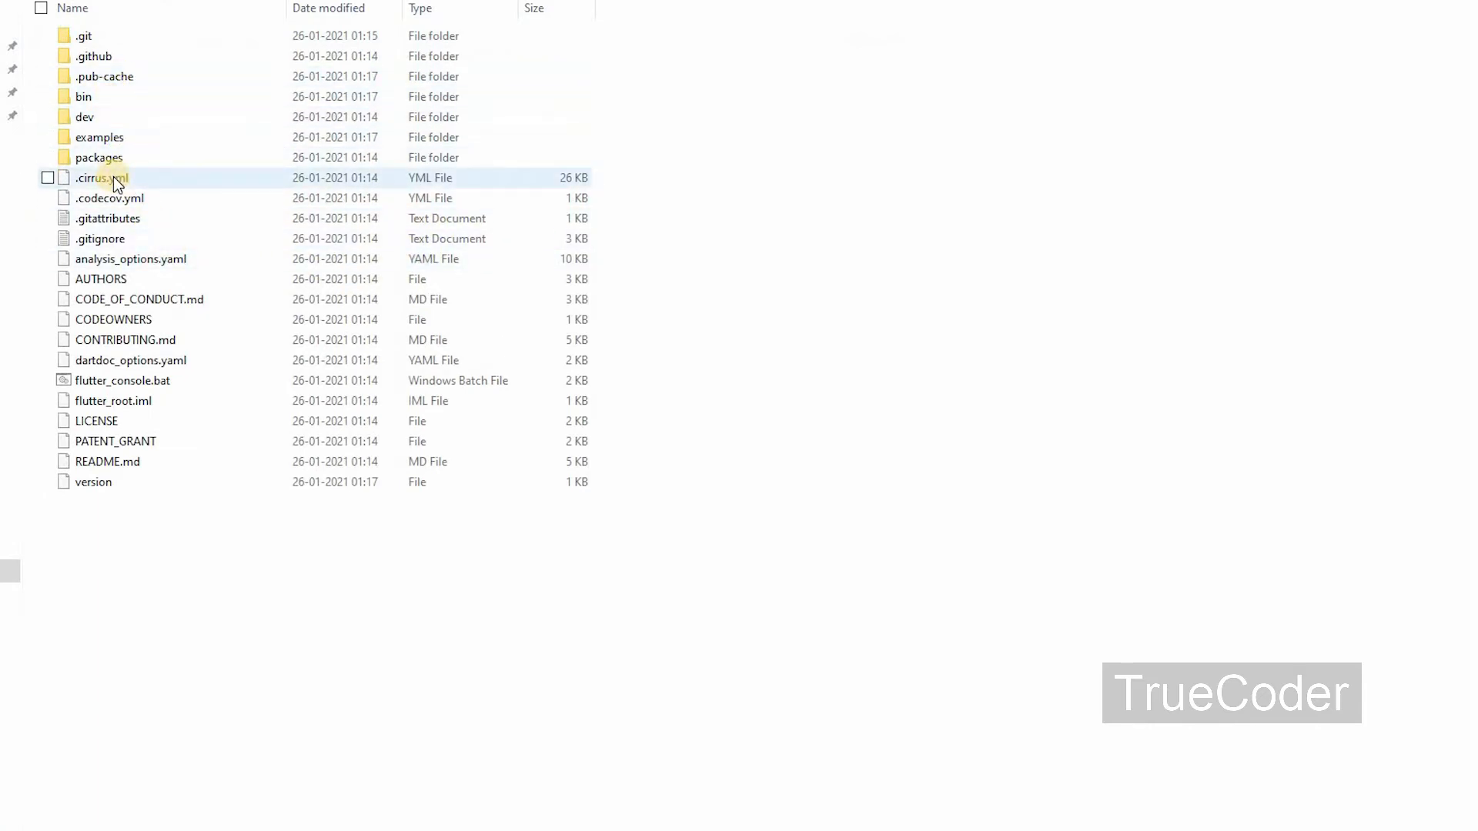
{"action": "double_click", "coordinate": [148, 385]}
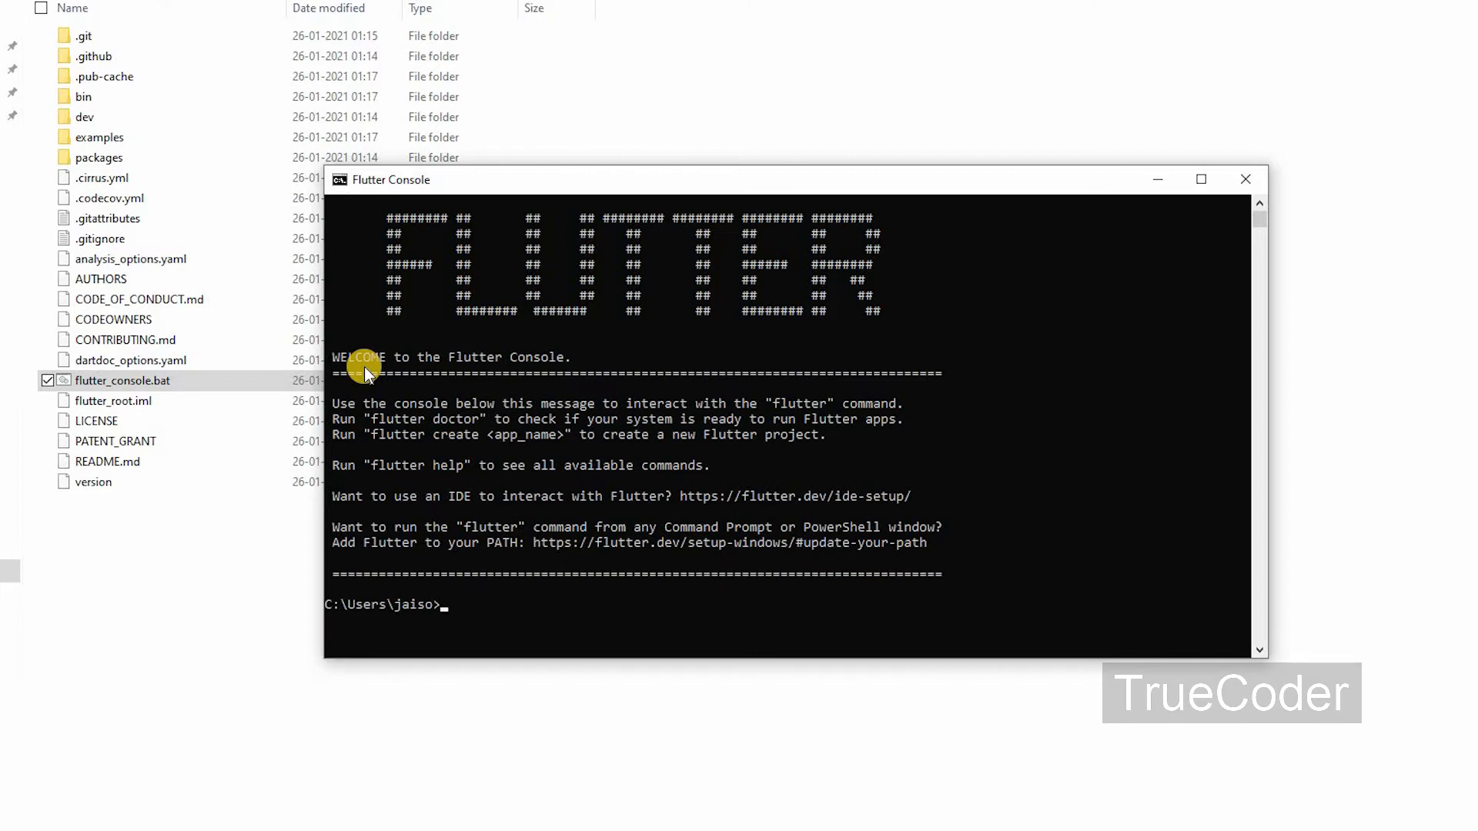
Step: Run flutter --version in the Flutter Console and review its output
{"action": "type", "text": "flutter"}
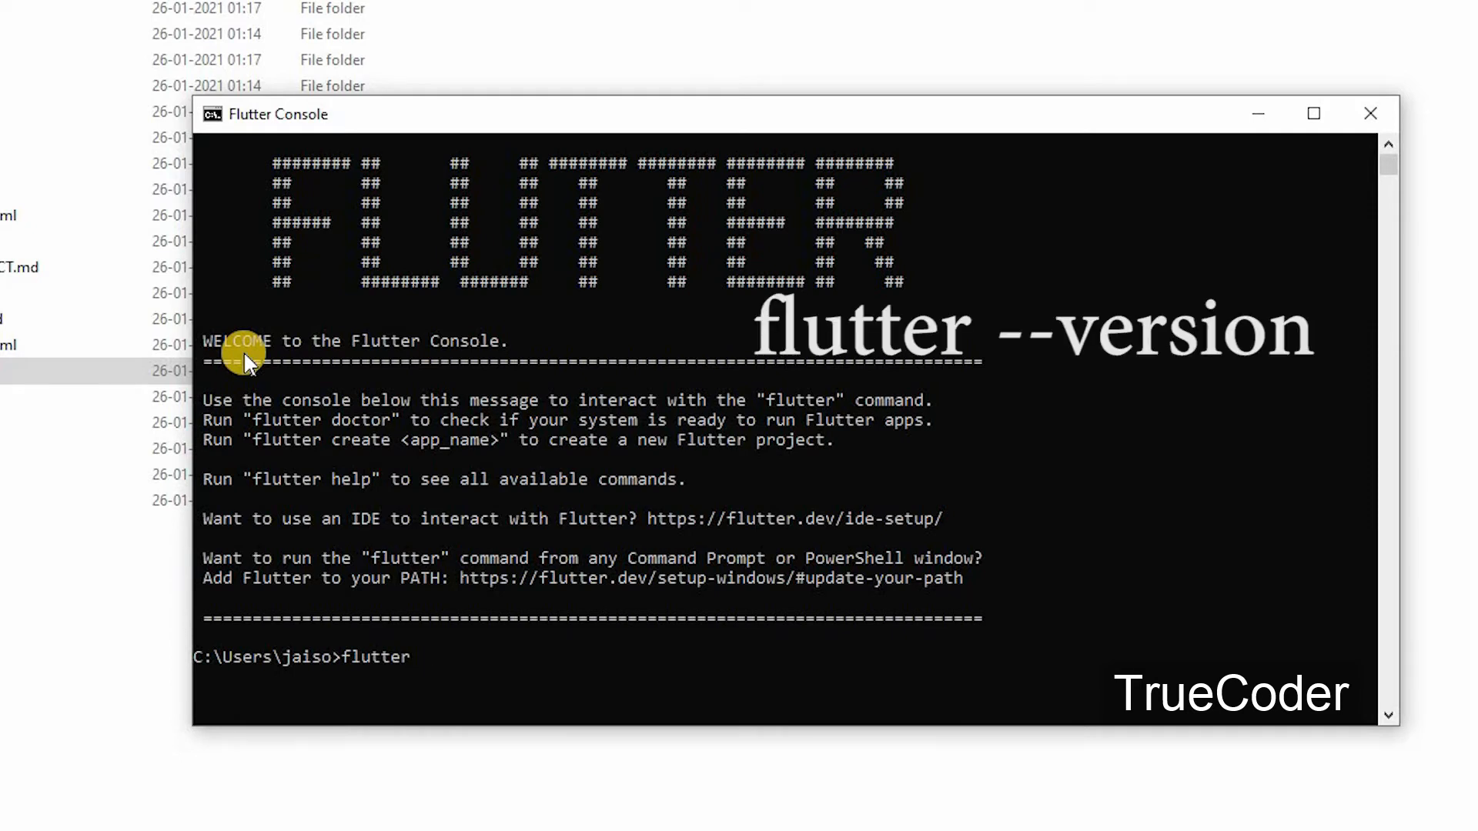
{"action": "type", "text": "--version"}
{"action": "key", "text": "Return"}
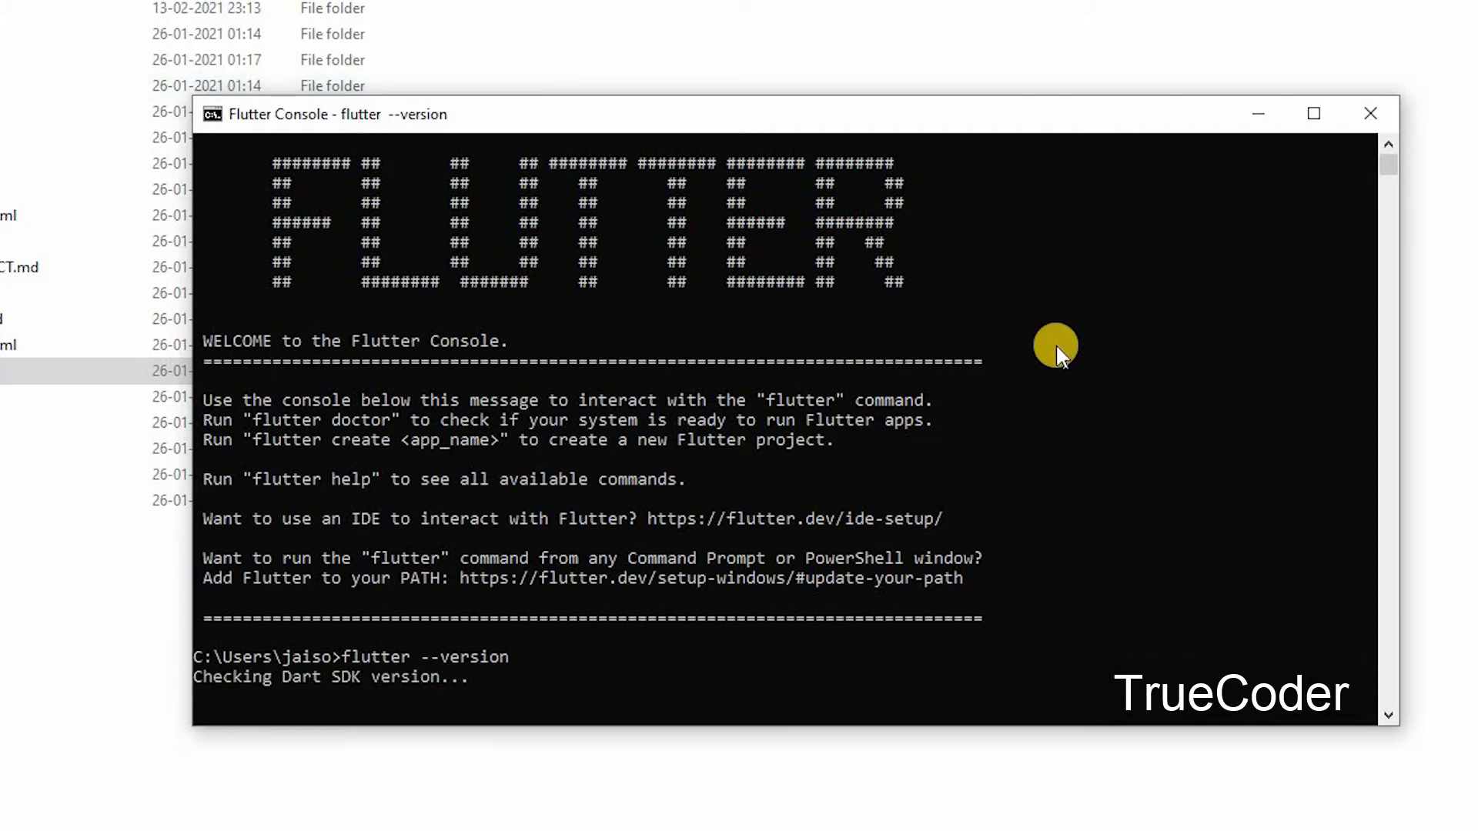
{"action": "scroll", "coordinate": [1070, 362], "scroll_direction": "down", "scroll_amount": 1}
{"action": "scroll", "coordinate": [1083, 373], "scroll_direction": "down", "scroll_amount": 3}
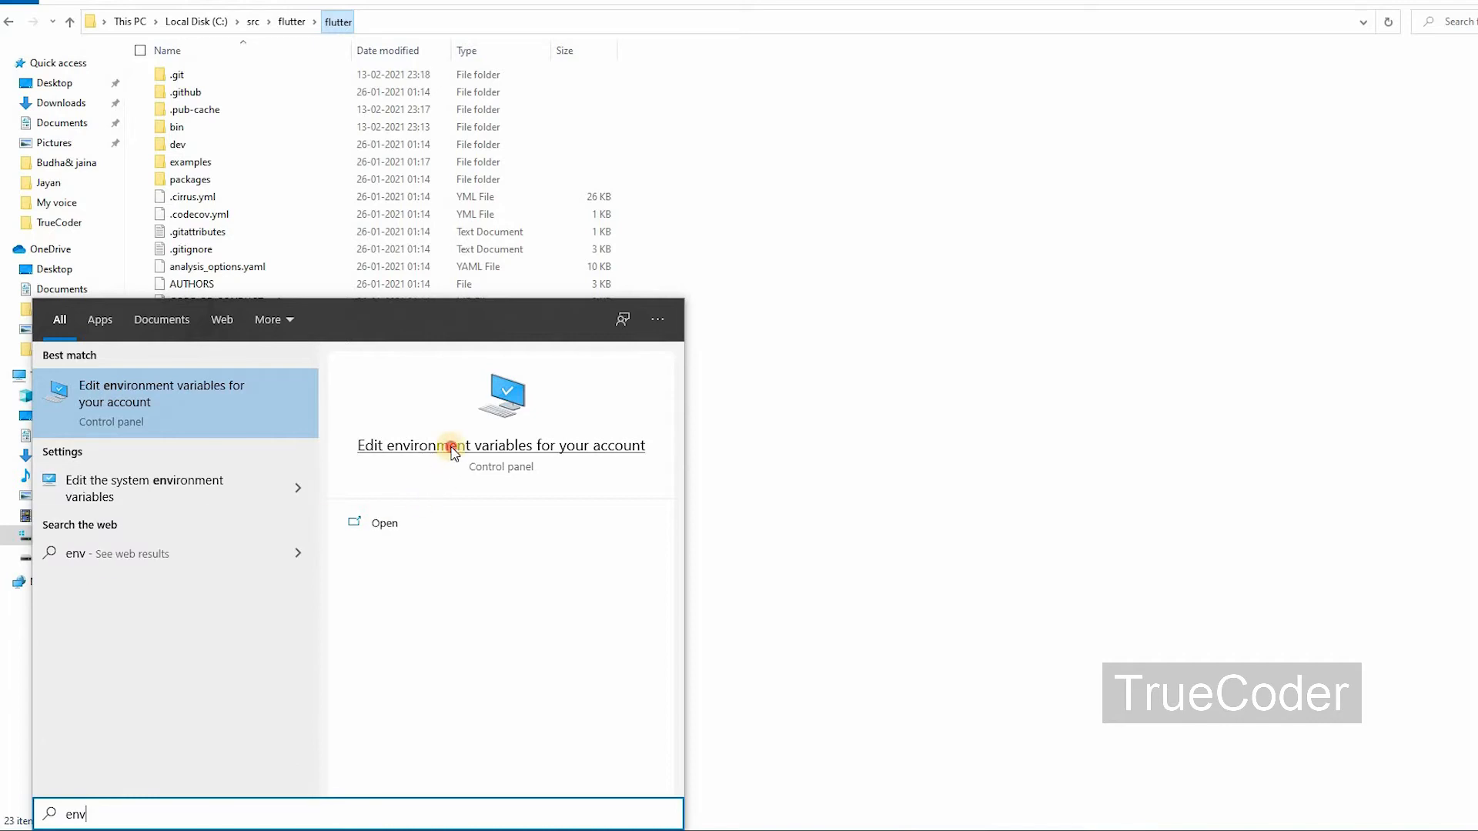
Step: Open the account's environment variables and delete the C:\src\flutter\bin entry from the user Path variable
{"action": "left_click", "coordinate": [452, 450]}
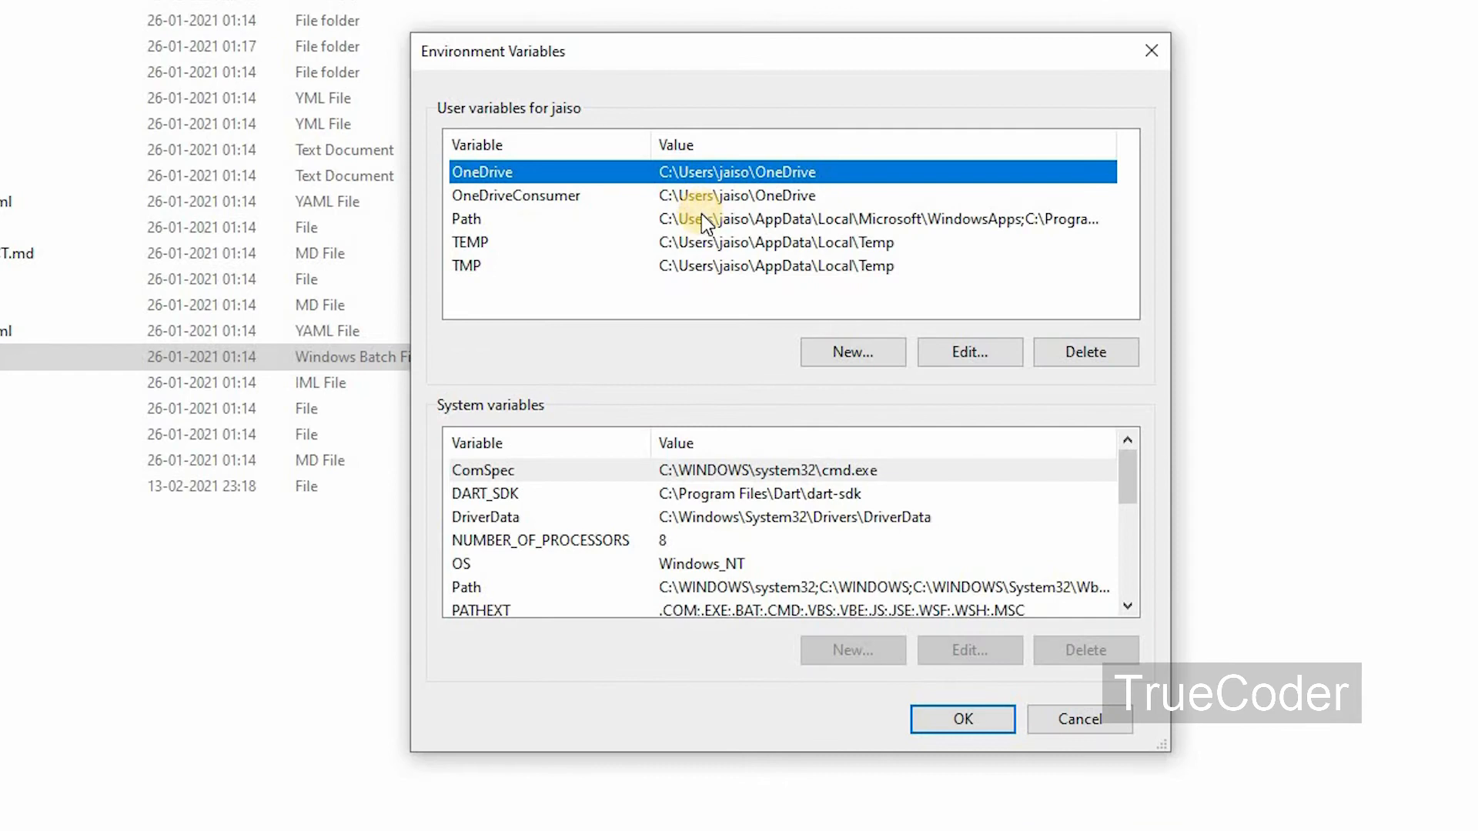
{"action": "left_click", "coordinate": [698, 219]}
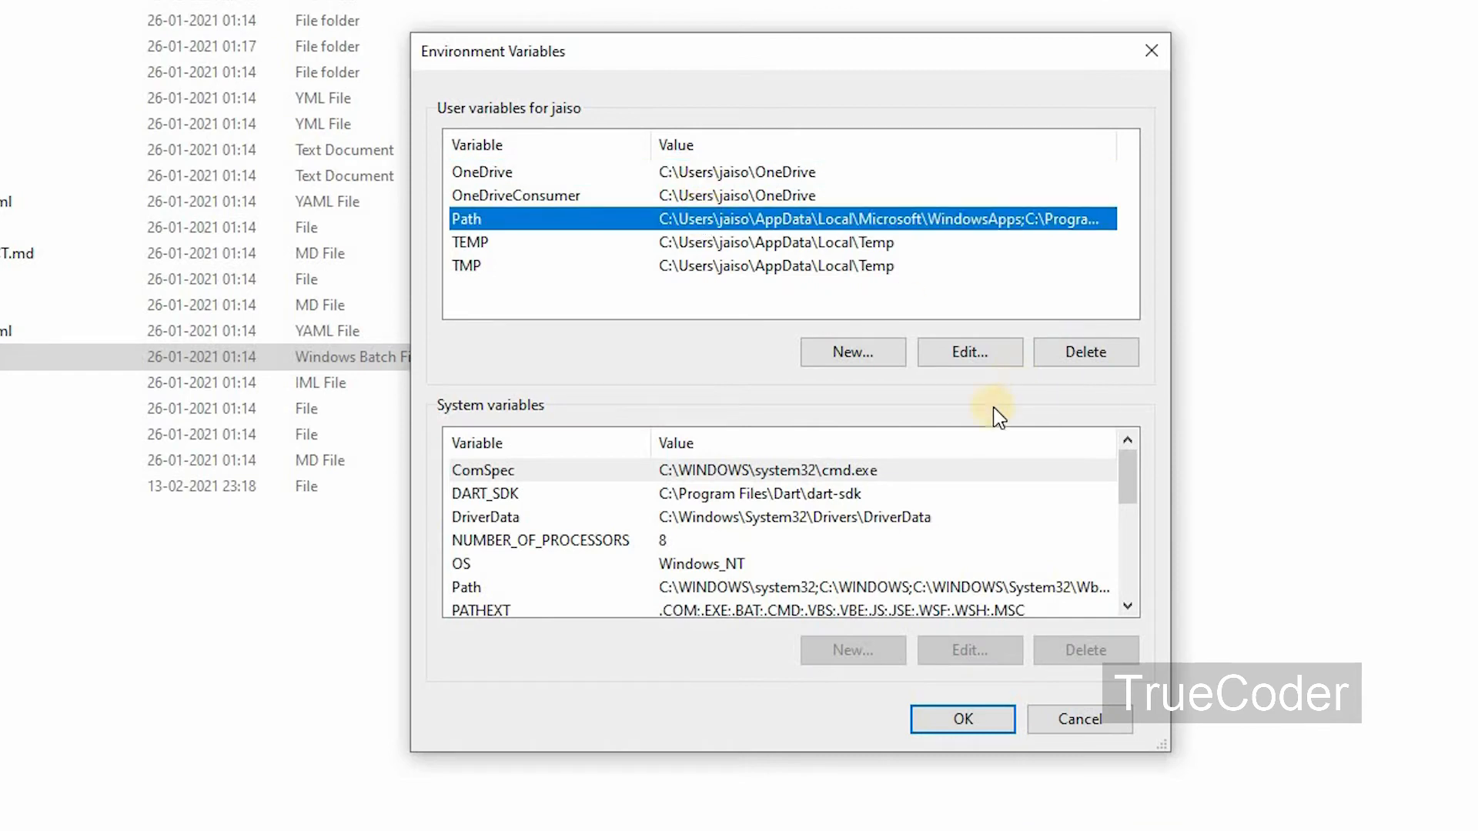
{"action": "left_click", "coordinate": [989, 356]}
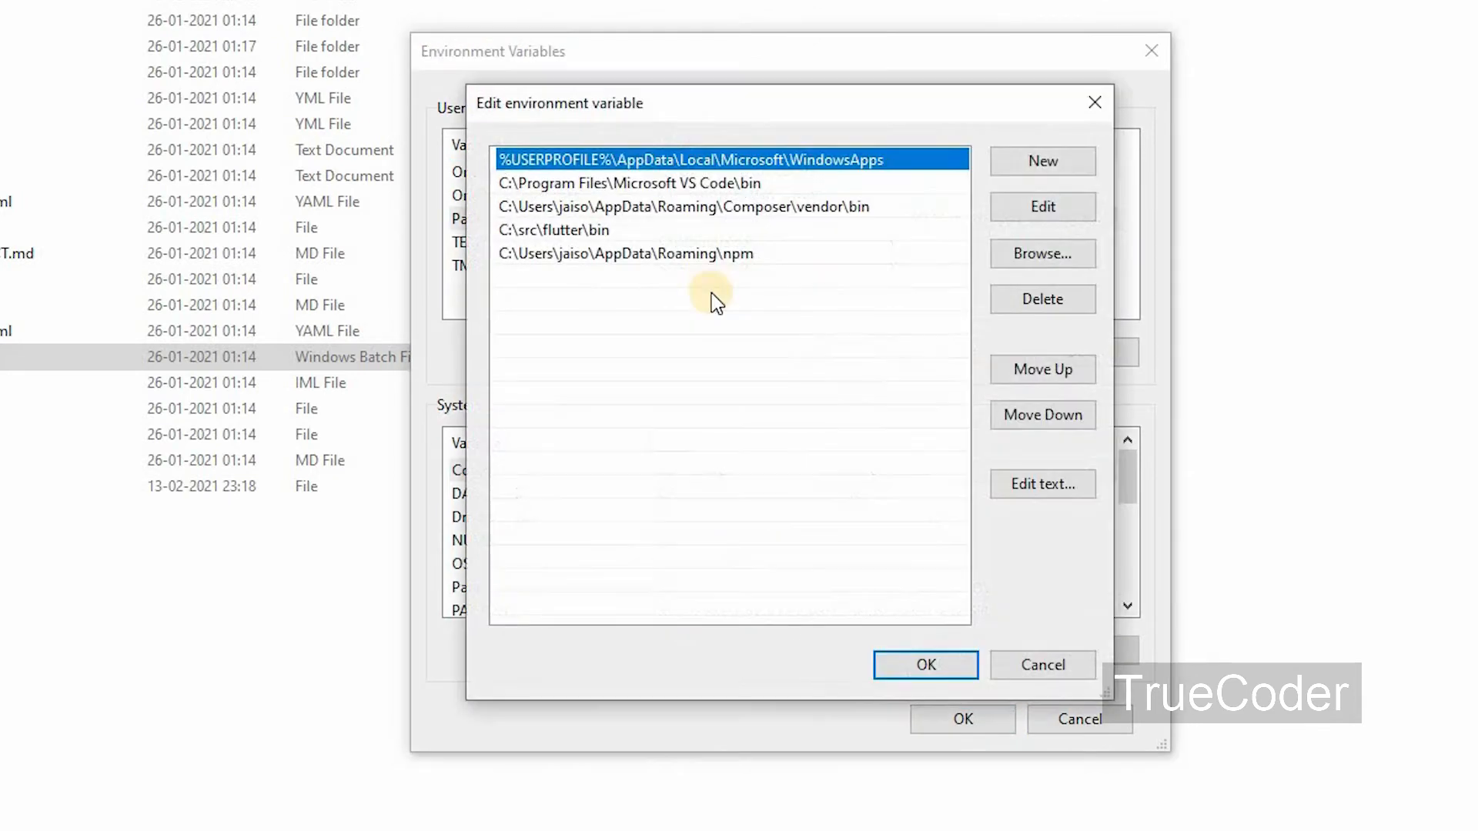
{"action": "left_click", "coordinate": [640, 231]}
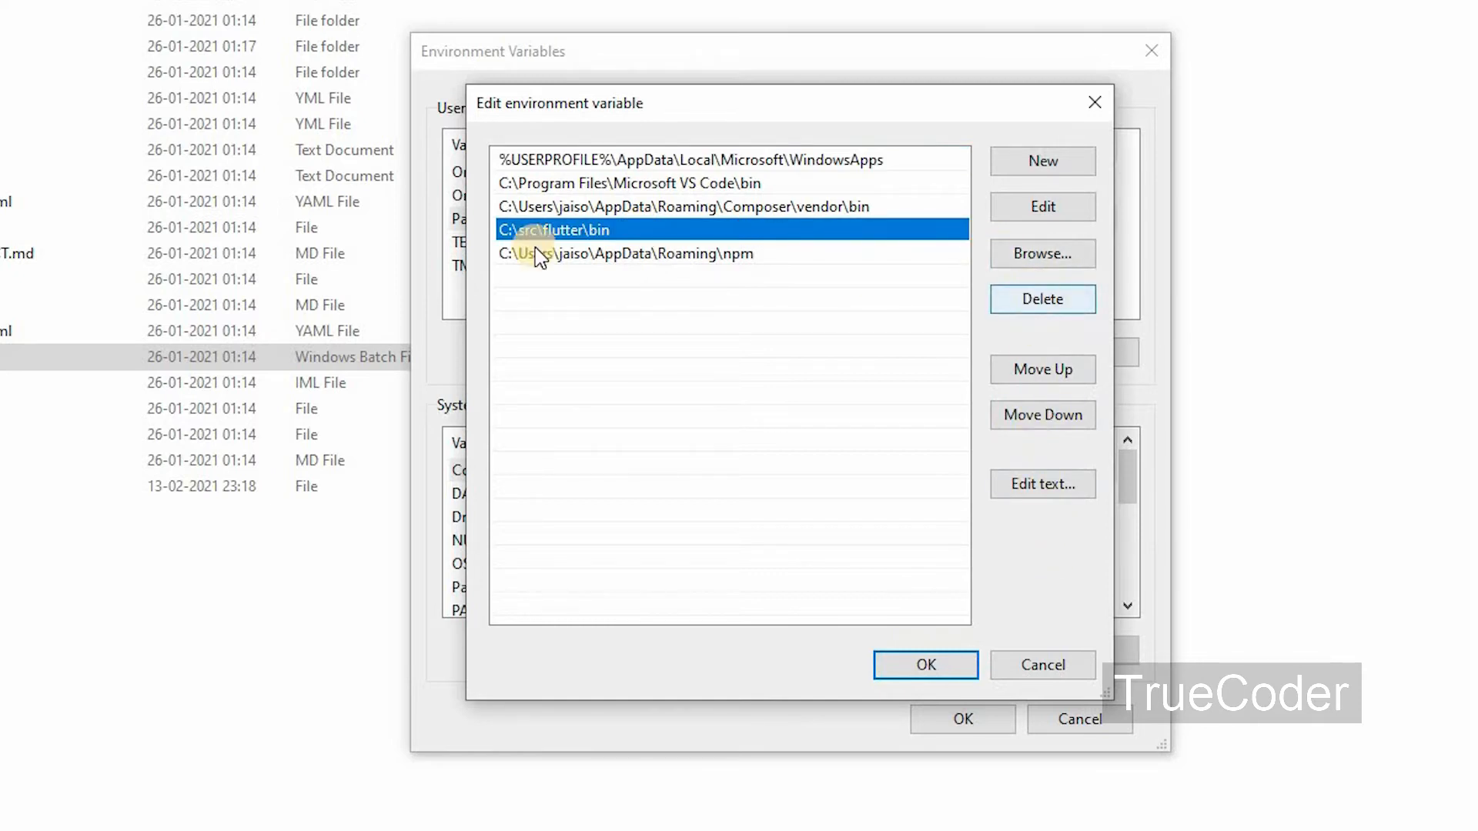
{"action": "left_click", "coordinate": [1039, 308]}
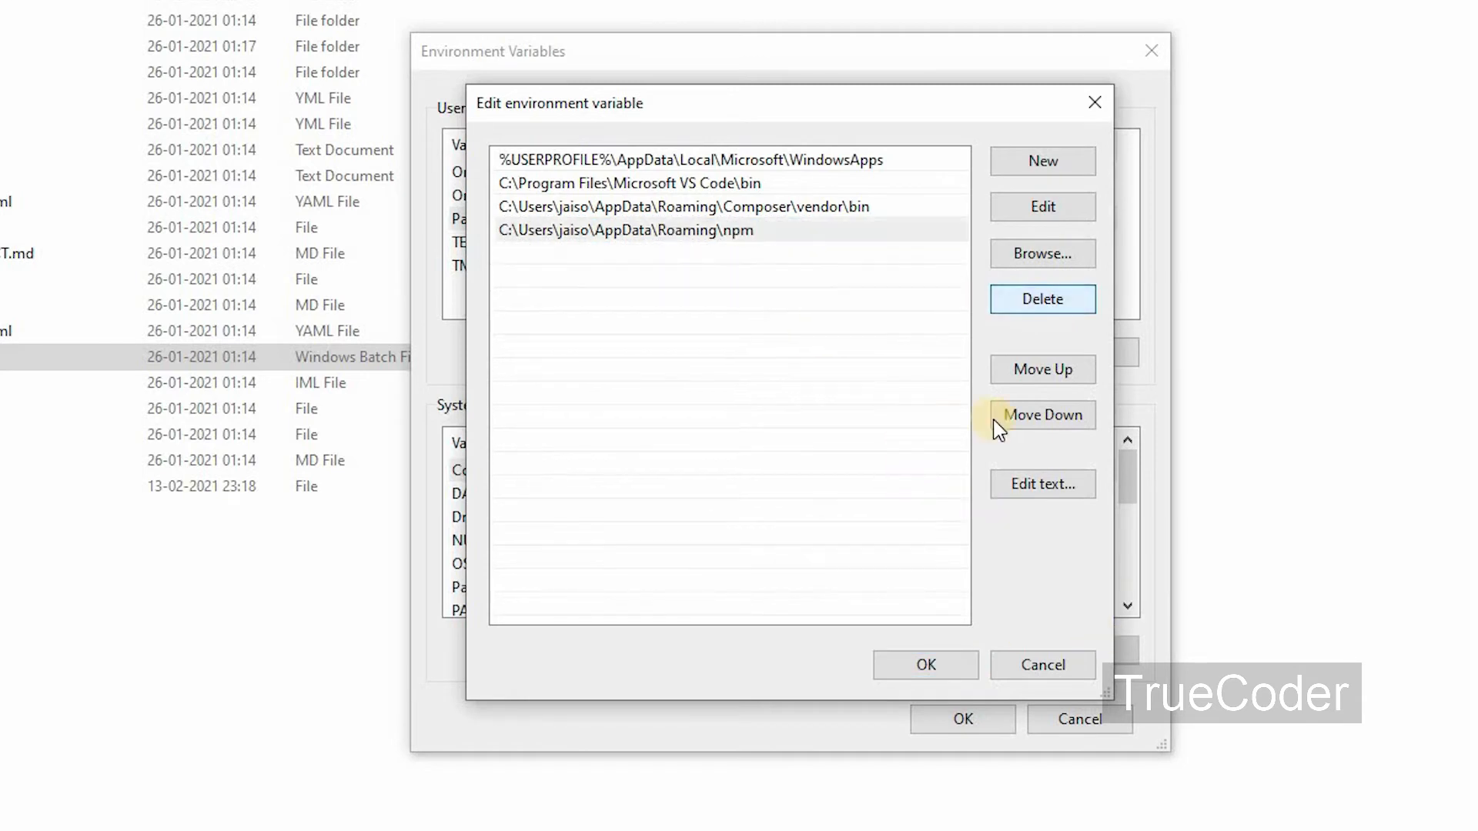
Step: Add C:\src\flutter\flutter\bin as a new entry in the user Path variable
{"action": "left_click", "coordinate": [1047, 162]}
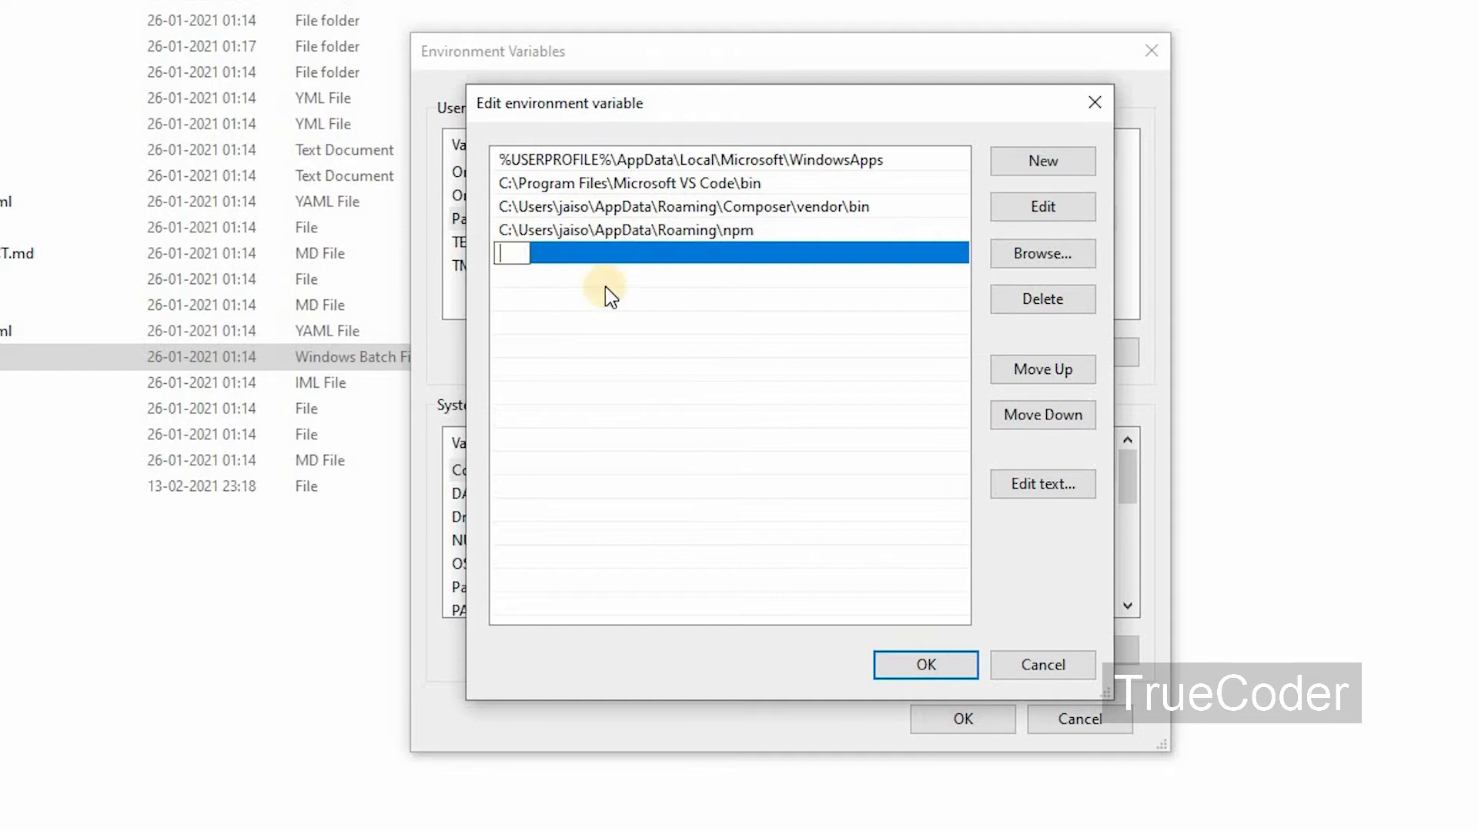
{"action": "type", "text": "C:\\src\\flutter\\flutter"}
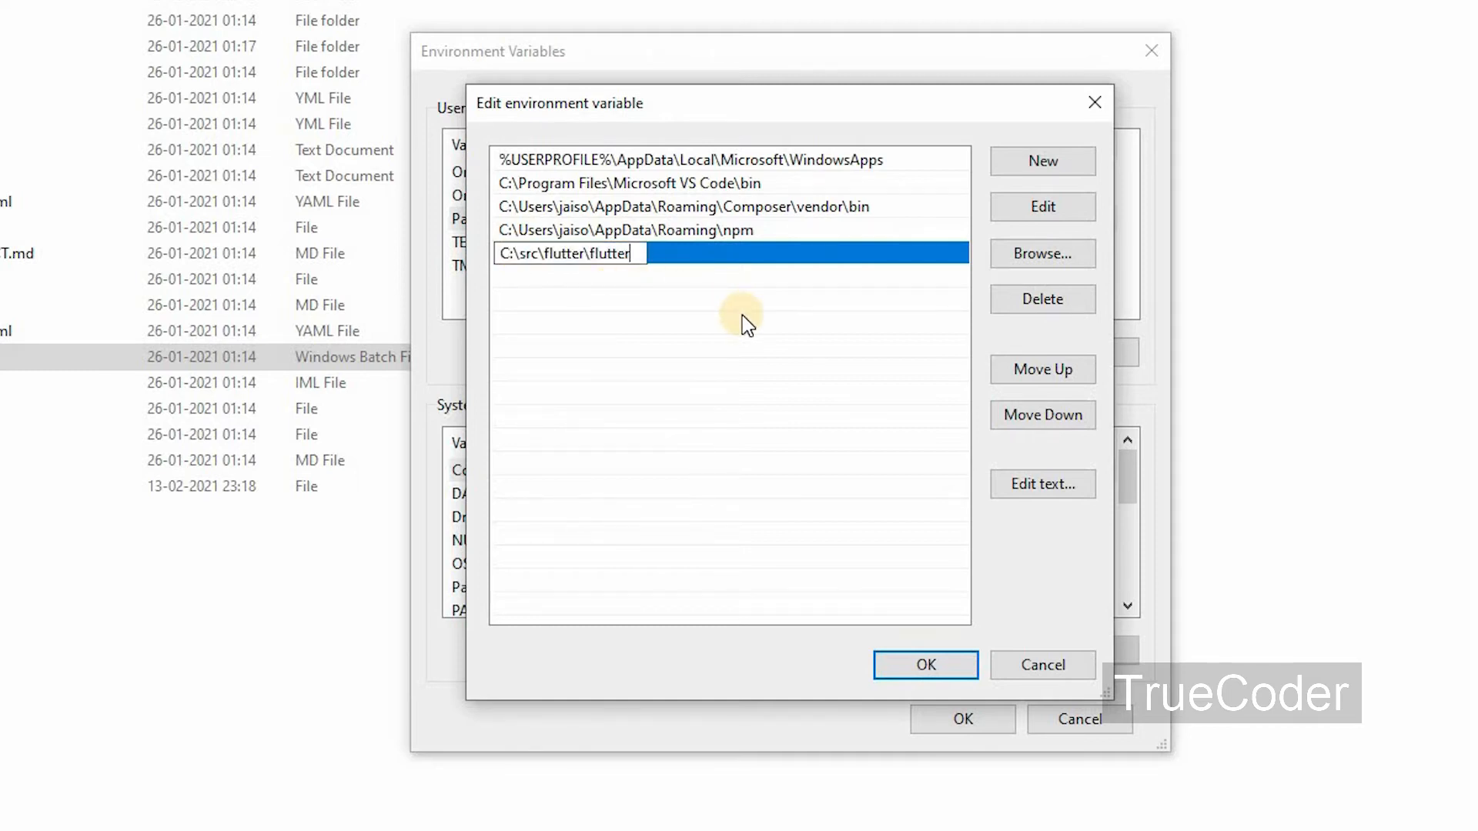
{"action": "type", "text": "\bi"}
{"action": "type", "text": "n"}
{"action": "left_click", "coordinate": [949, 659]}
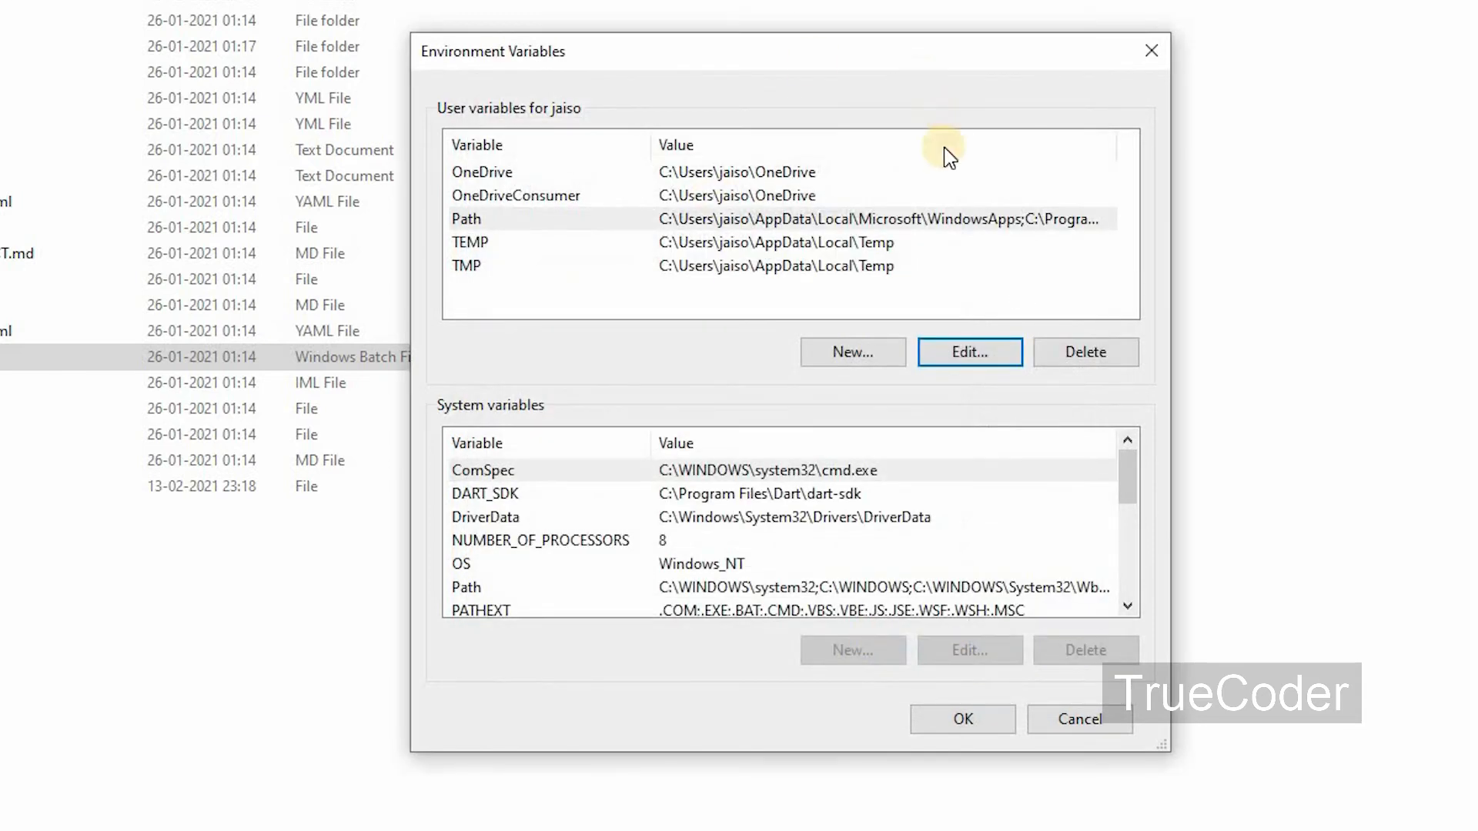
Step: Recheck the entries of the user Path variable and save the environment variables
{"action": "left_click", "coordinate": [981, 352]}
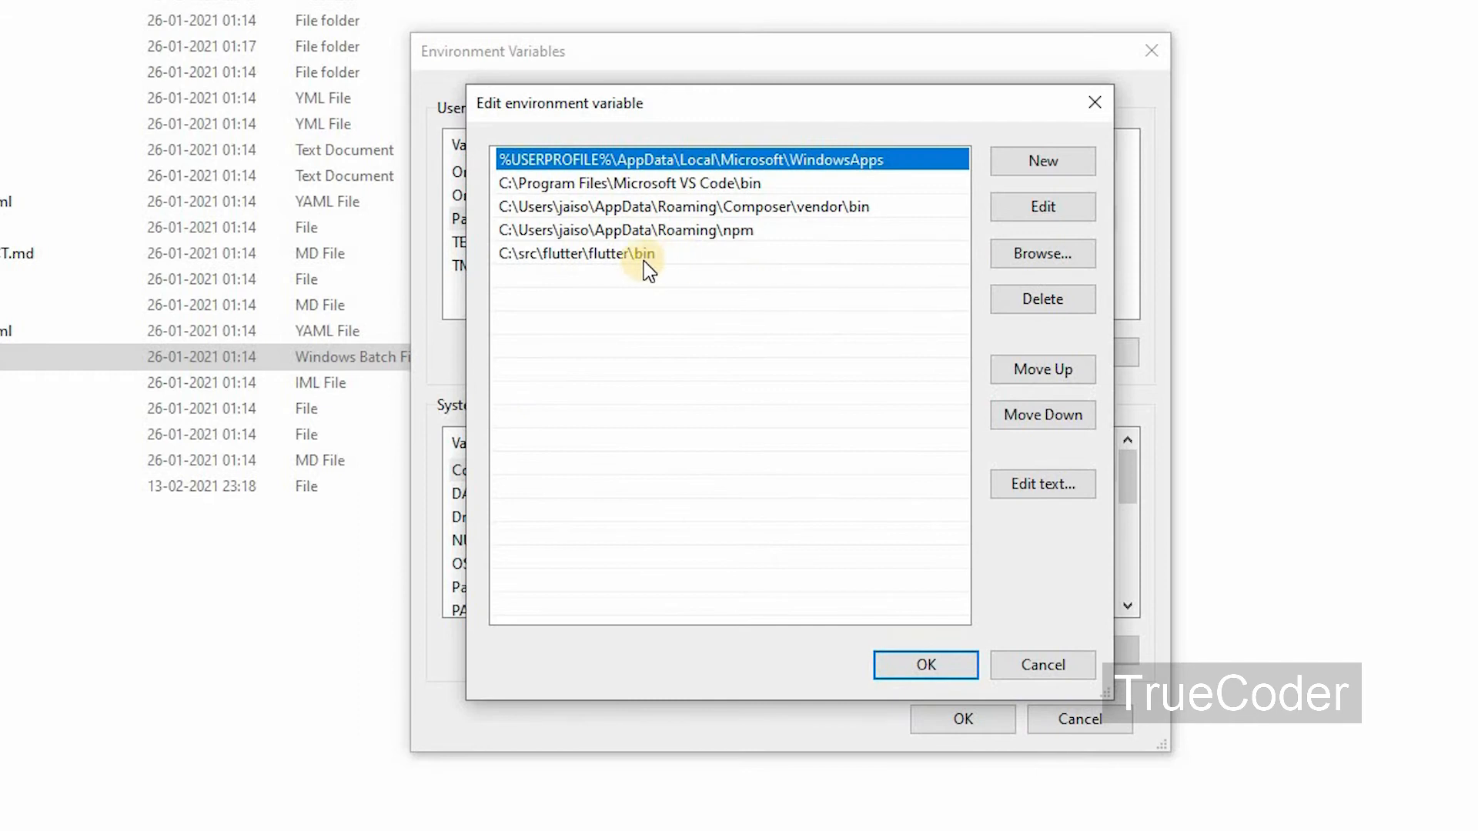
{"action": "left_click", "coordinate": [930, 666]}
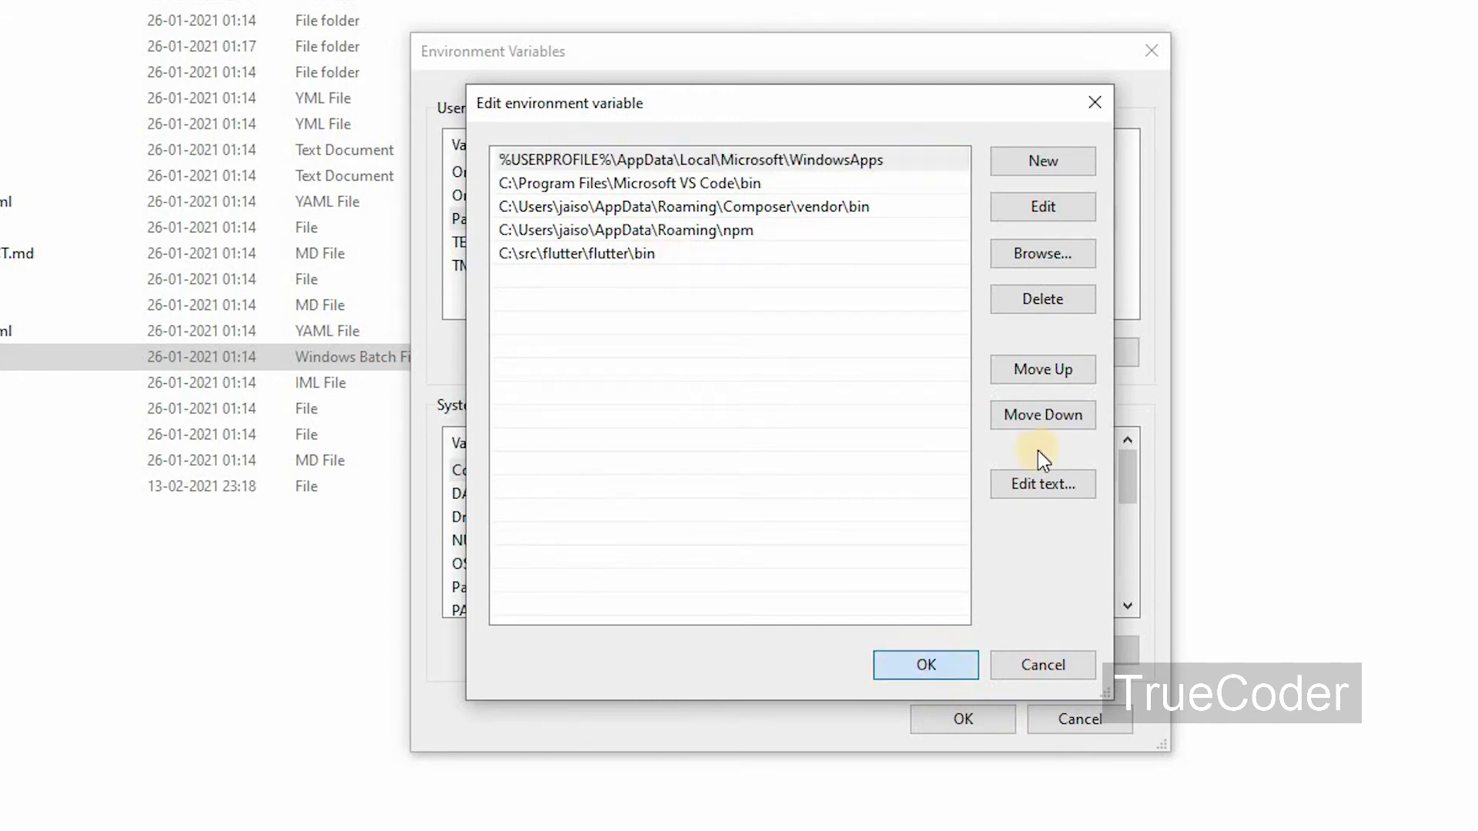
{"action": "left_click", "coordinate": [975, 708]}
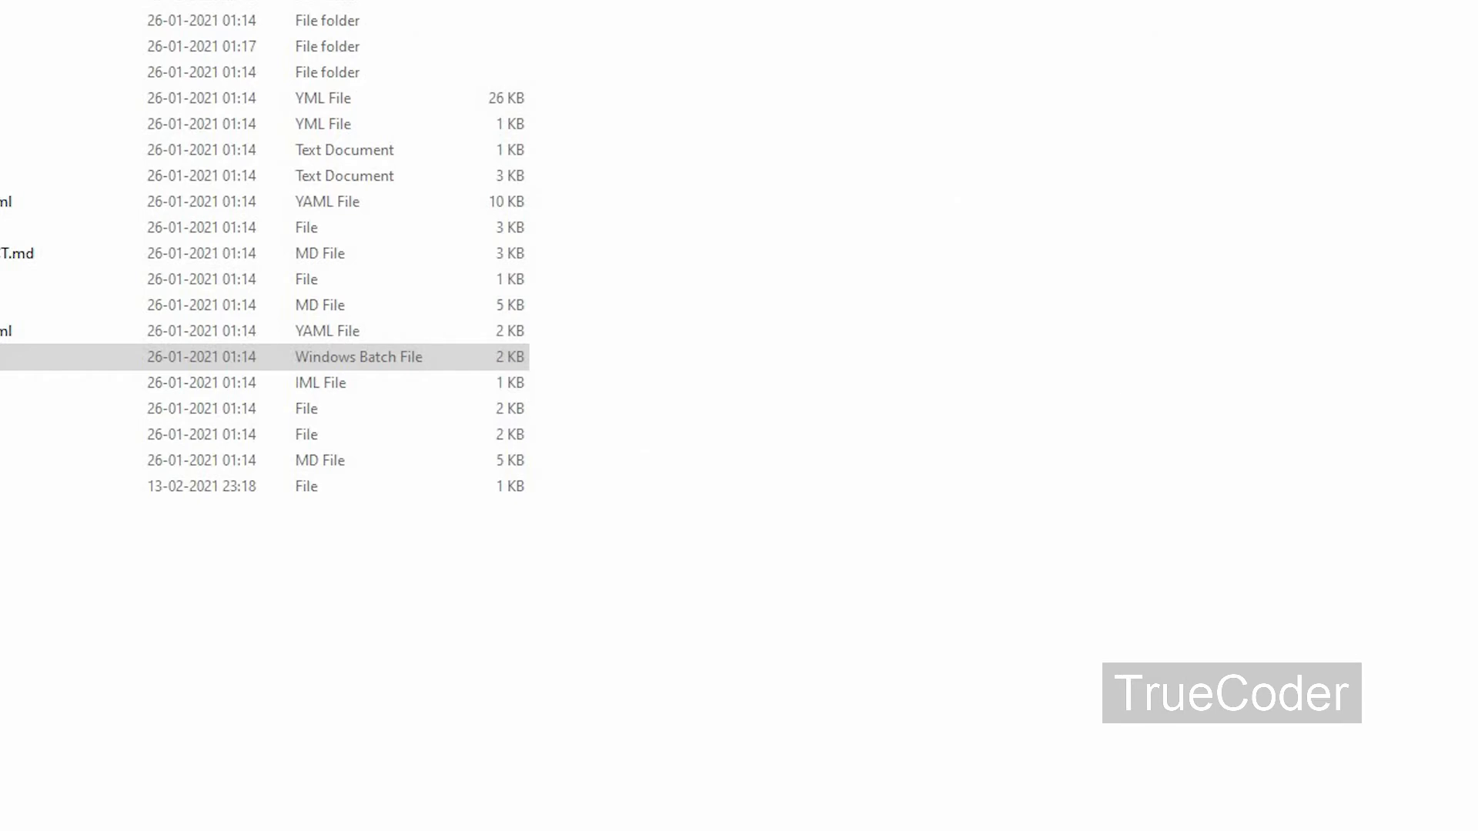
Step: Open a Command Prompt and run flutter --version followed by flutter doctor
{"action": "left_click", "coordinate": [176, 810]}
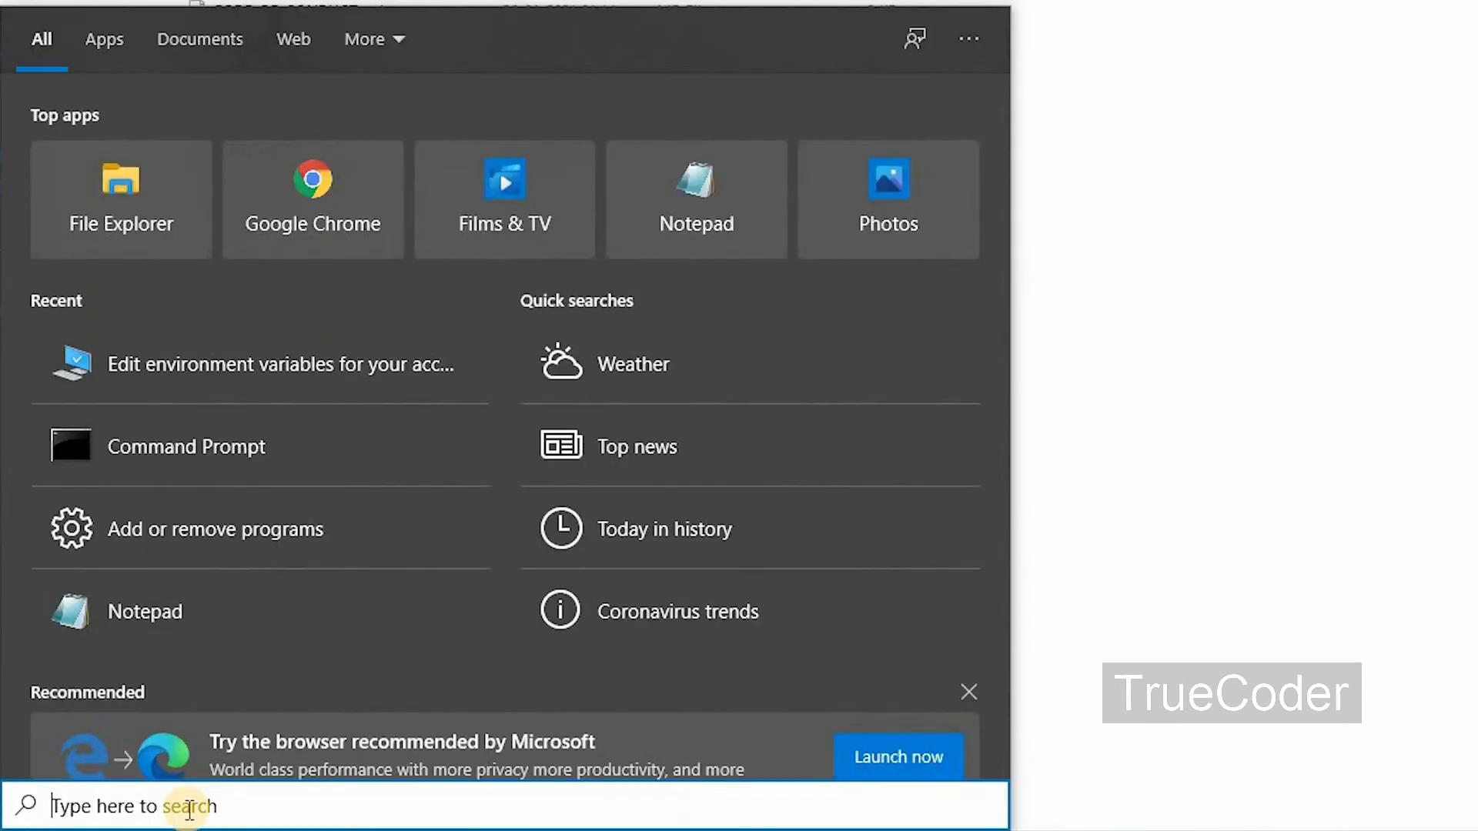
{"action": "type", "text": "cm"}
{"action": "key", "text": "Return"}
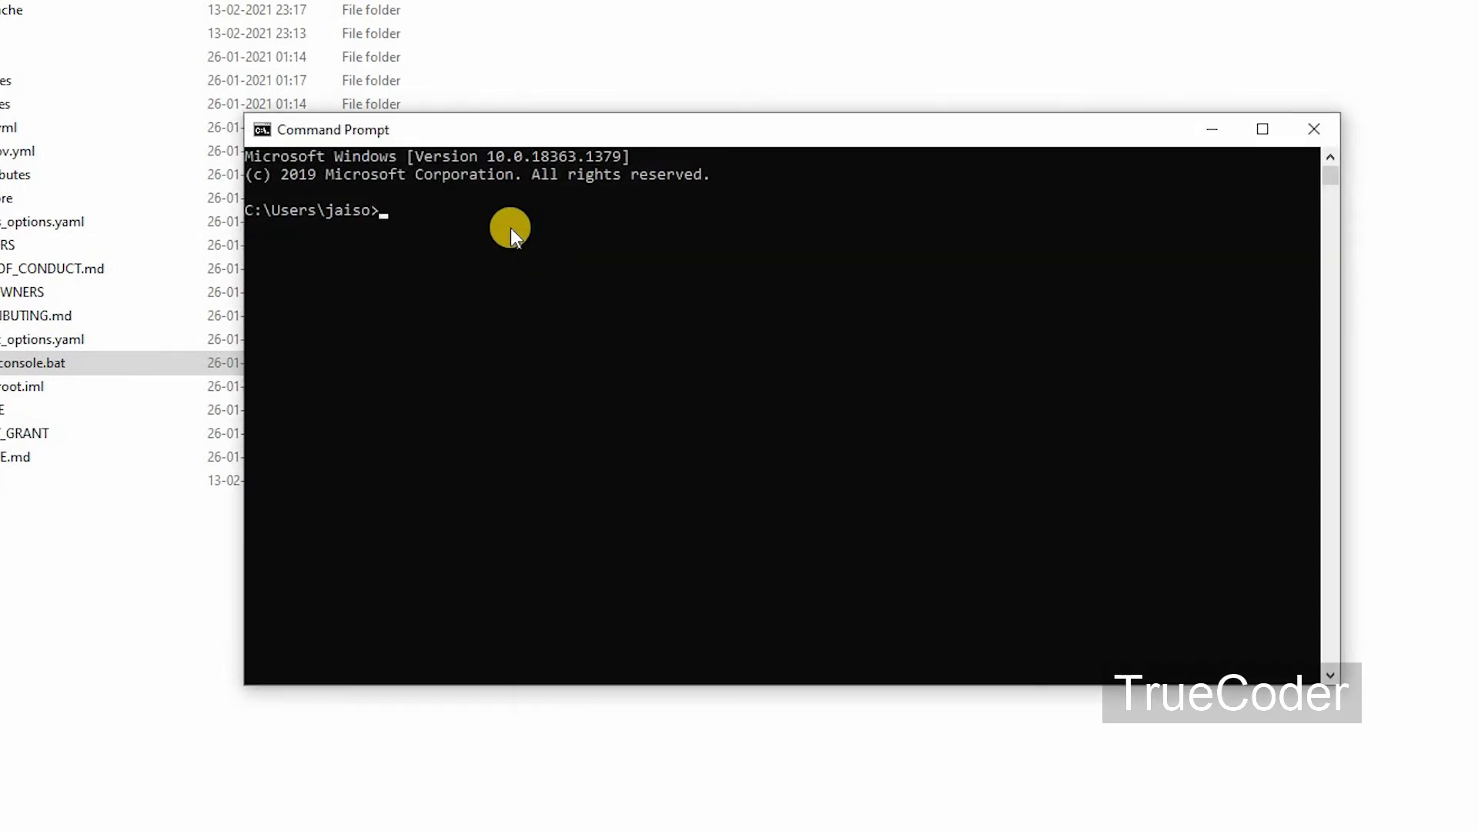
{"action": "type", "text": "flutter --version"}
{"action": "key", "text": "Return"}
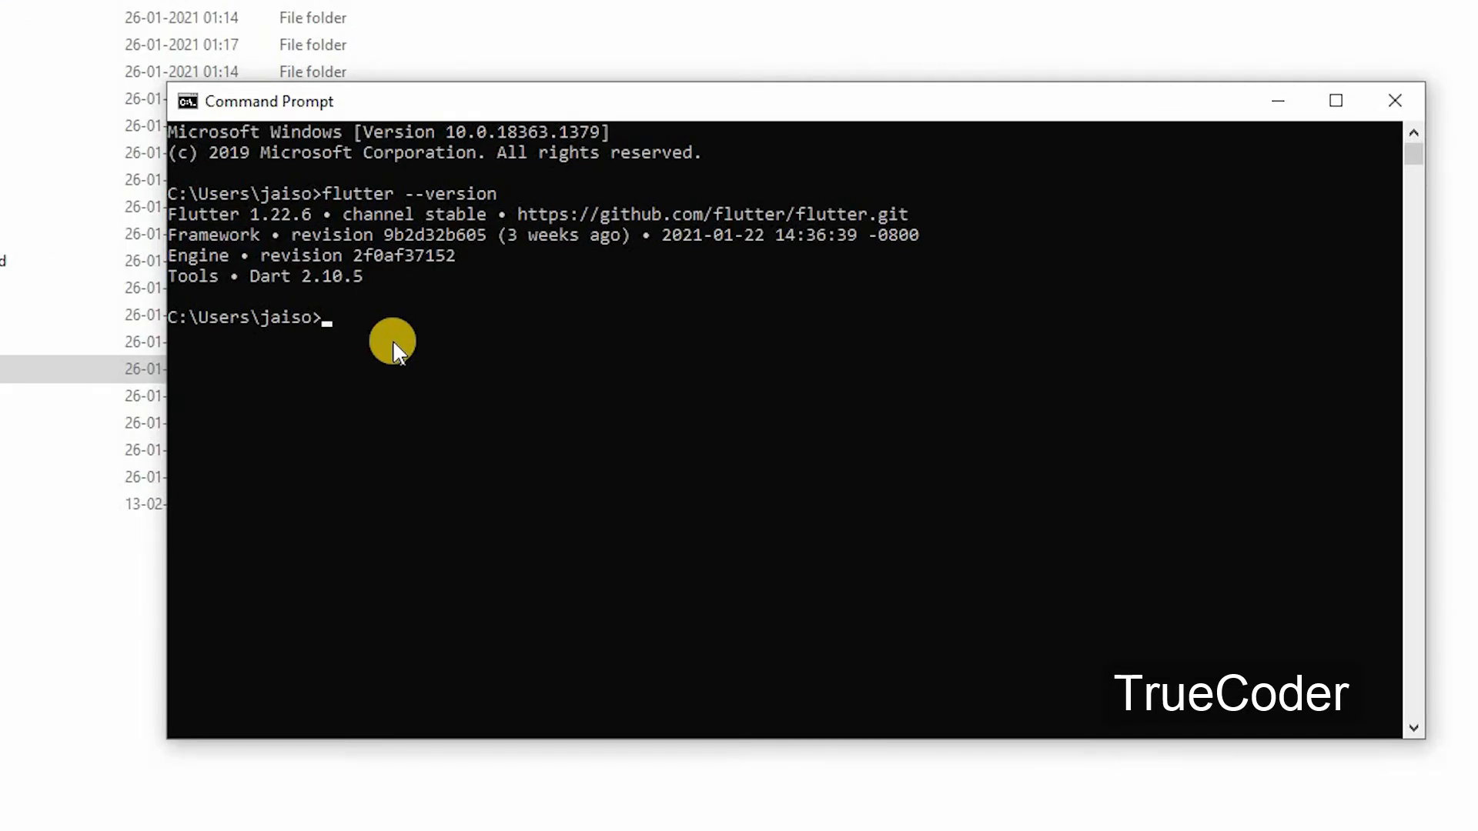
{"action": "type", "text": "flutter doctor"}
{"action": "key", "text": "Return"}
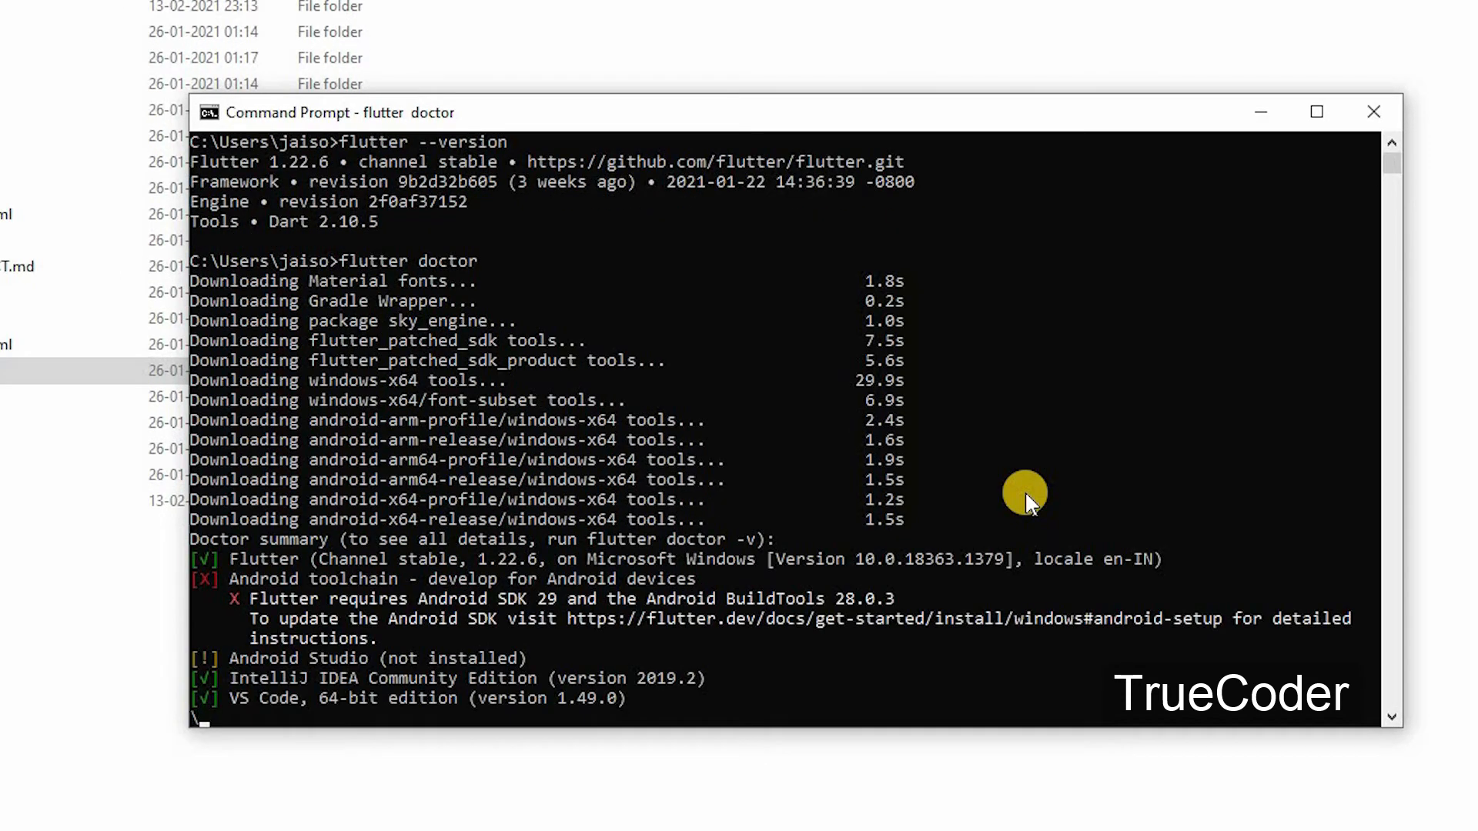
Step: Follow the Android Studio link in the Flutter install guide, accept the terms and download Android Studio for Windows
{"action": "scroll", "coordinate": [830, 465], "scroll_direction": "down", "scroll_amount": 1}
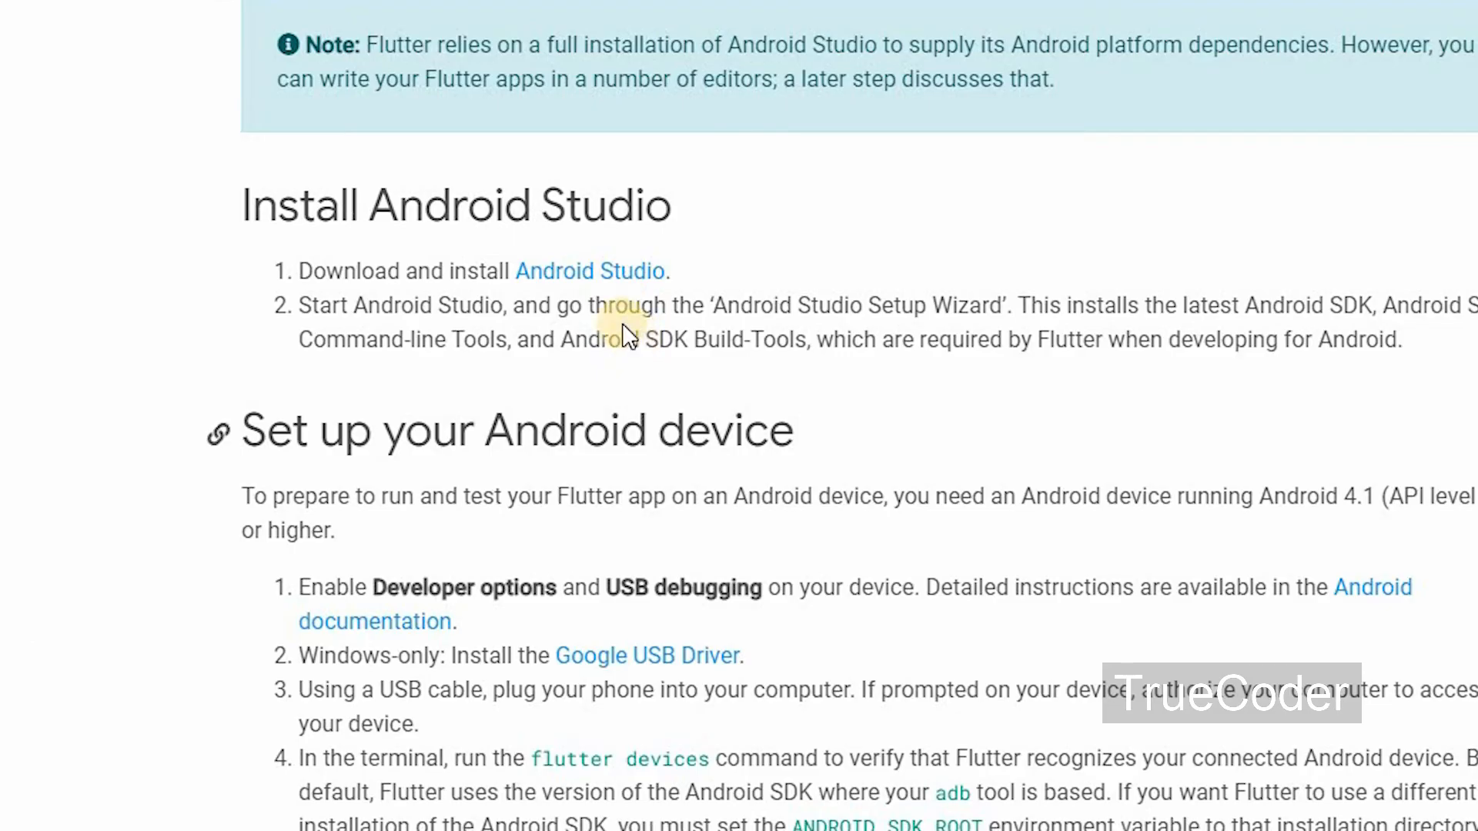
{"action": "left_click", "coordinate": [628, 283]}
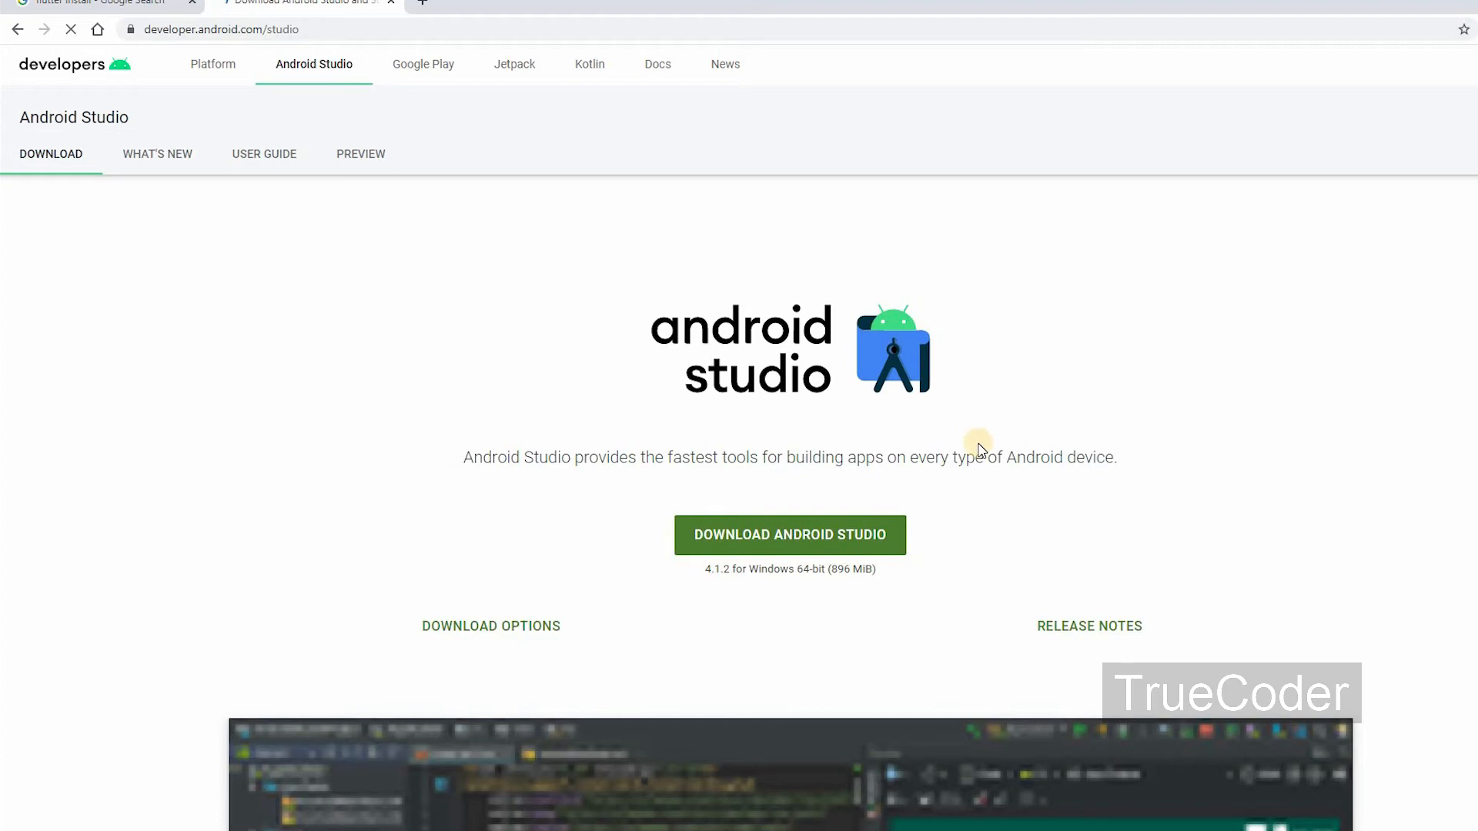
{"action": "left_click", "coordinate": [801, 545]}
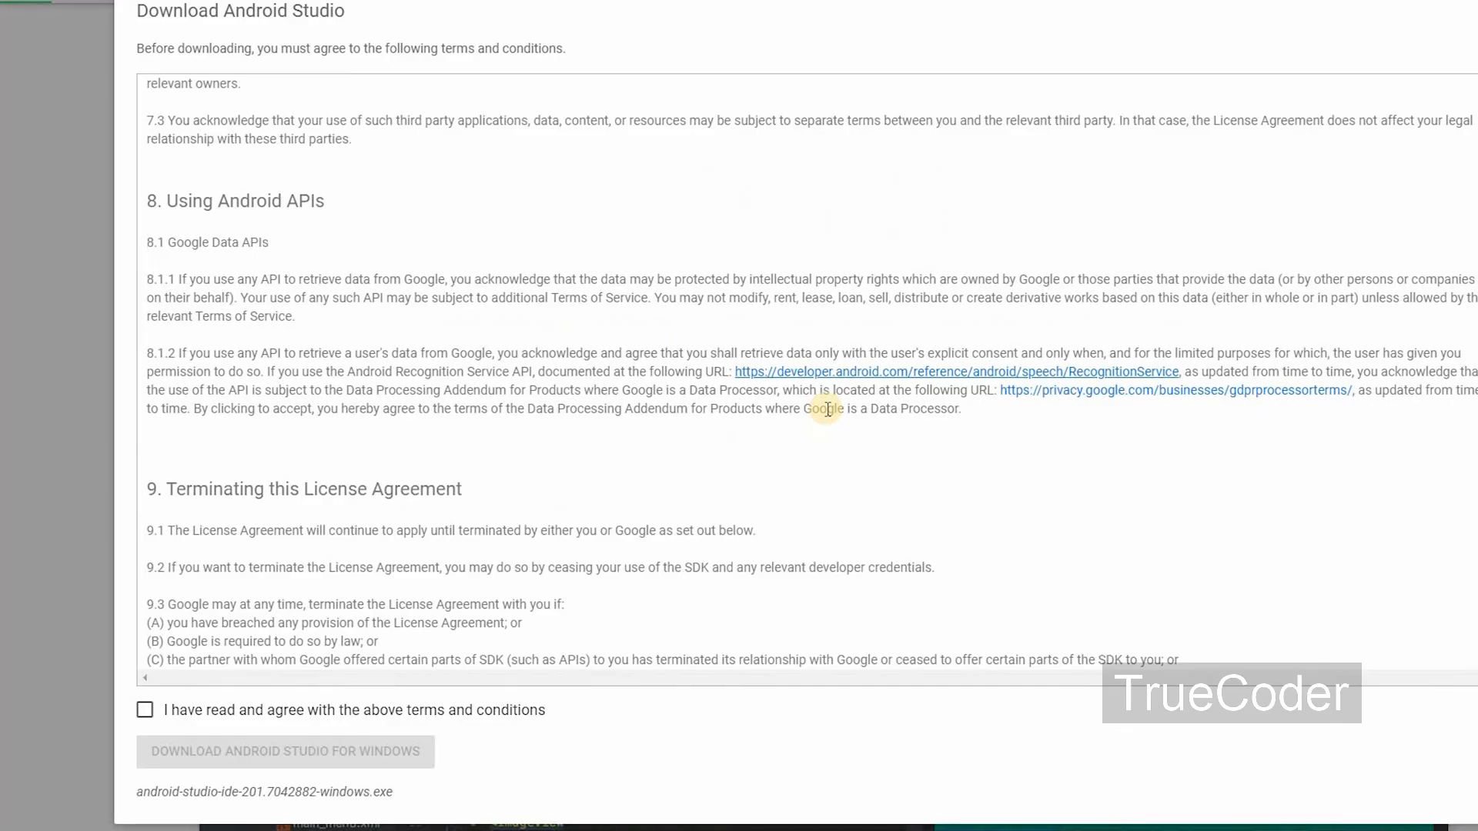
{"action": "scroll", "coordinate": [142, 616], "scroll_direction": "down", "scroll_amount": 3}
{"action": "left_click", "coordinate": [144, 710]}
{"action": "scroll", "coordinate": [659, 552], "scroll_direction": "down", "scroll_amount": 6}
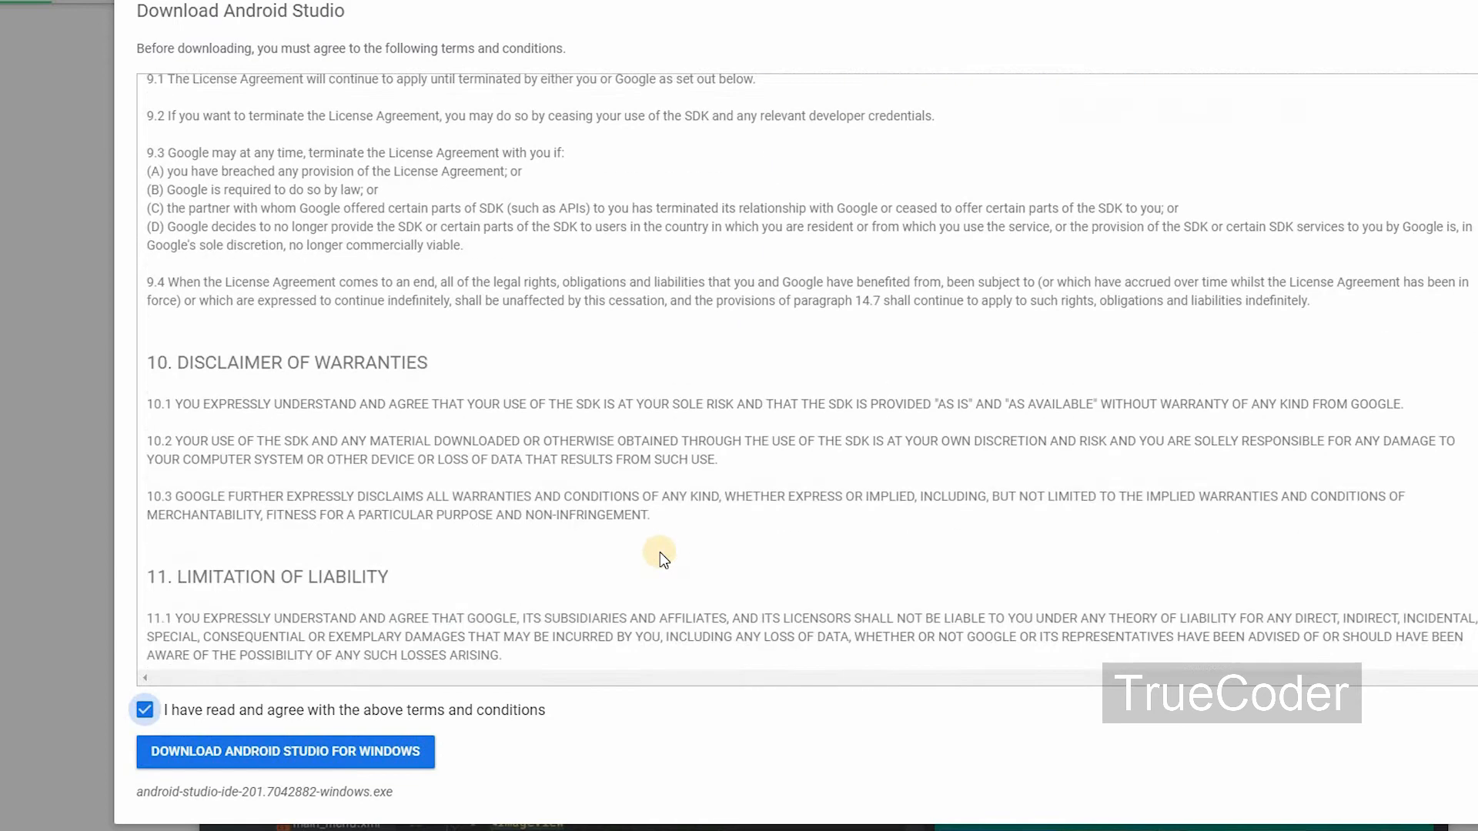
{"action": "scroll", "coordinate": [659, 552], "scroll_direction": "down", "scroll_amount": 5}
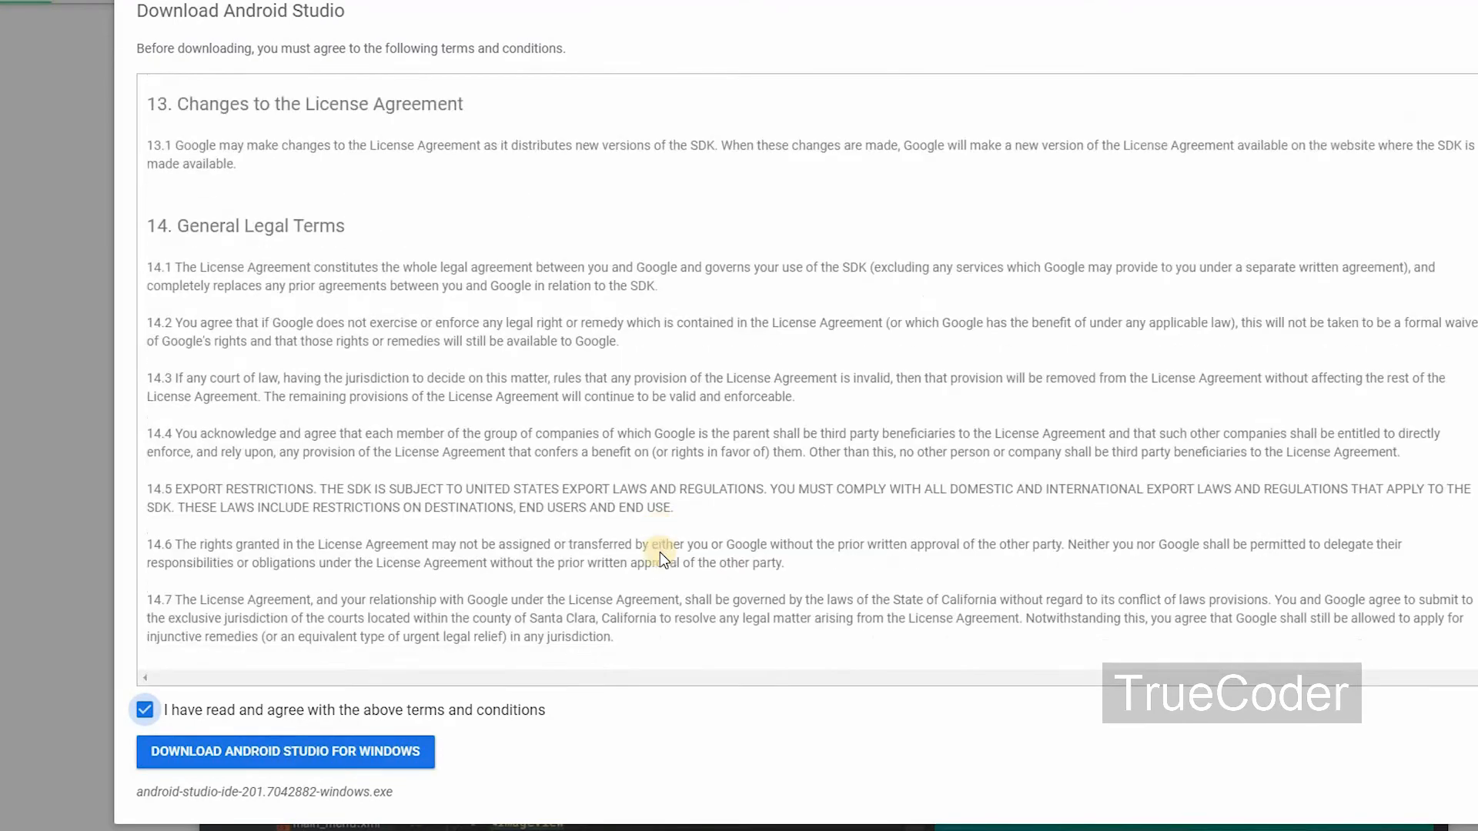
{"action": "left_click", "coordinate": [275, 751]}
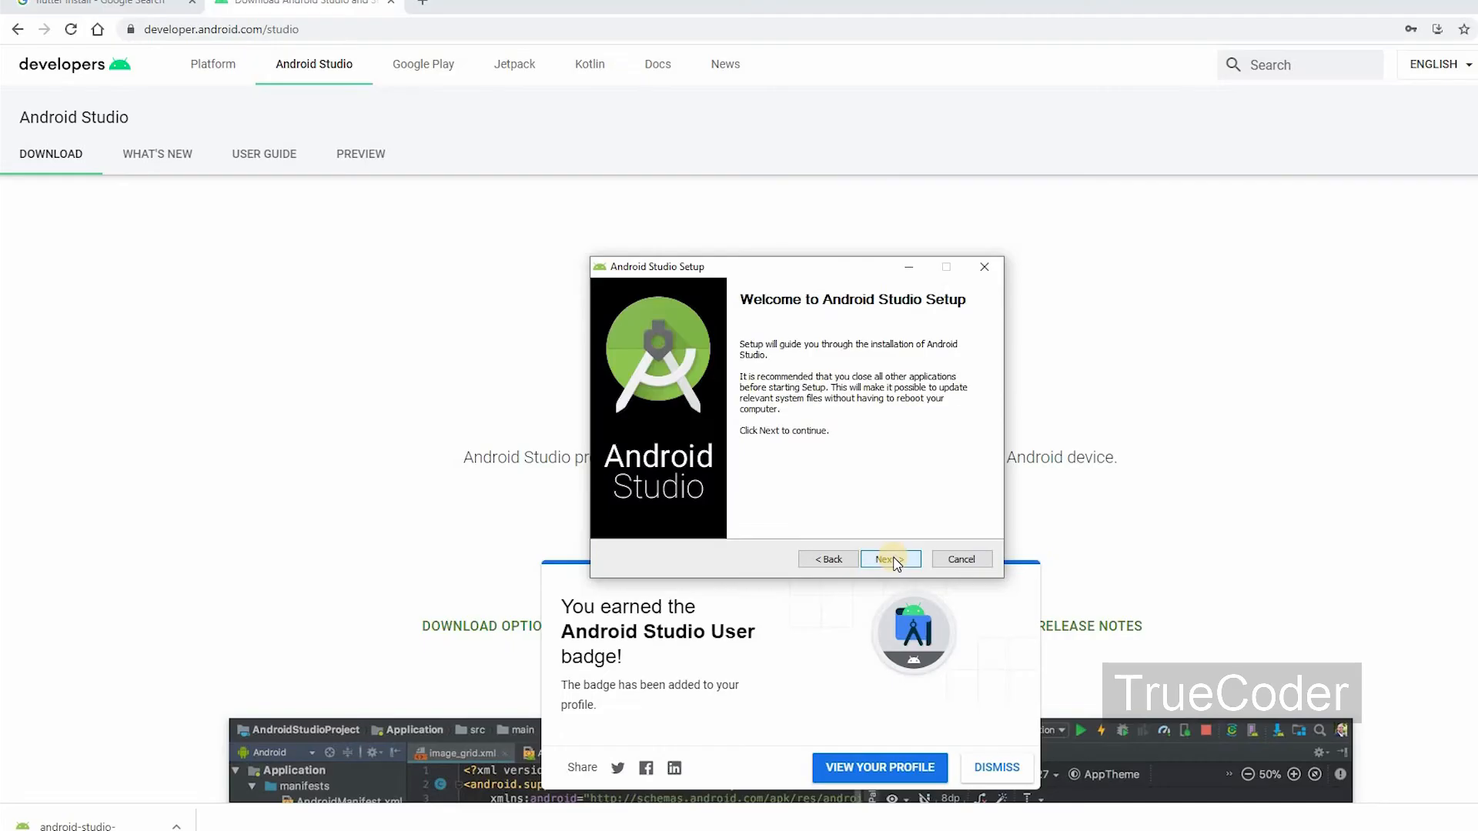
Step: Install Android Studio with Android Virtual Device in C:\Program Files\Android\Android Studio and start it on finishing
{"action": "left_click", "coordinate": [889, 559]}
{"action": "left_click", "coordinate": [887, 556]}
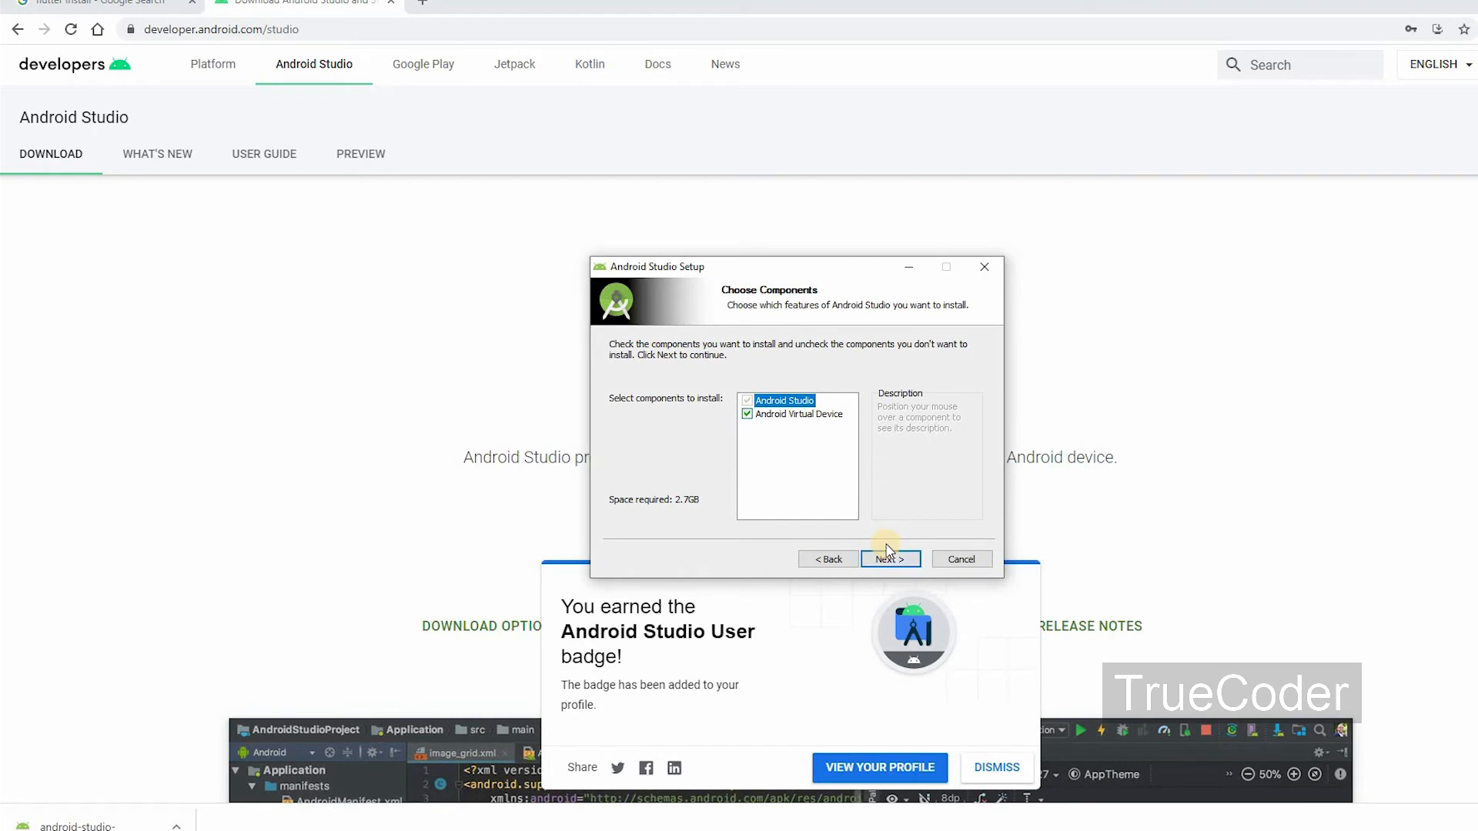
{"action": "left_click", "coordinate": [895, 563]}
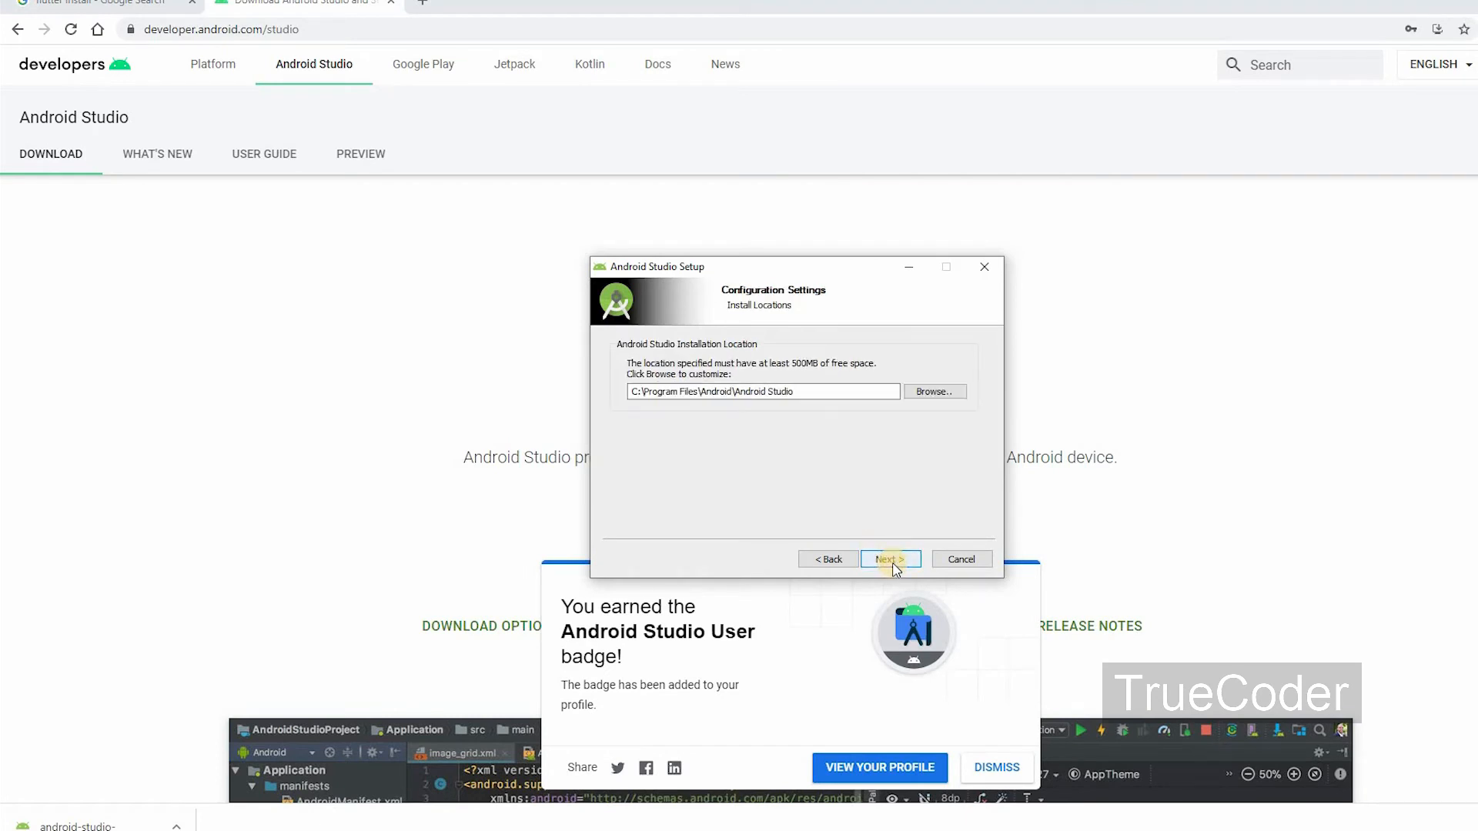
{"action": "left_click", "coordinate": [893, 563]}
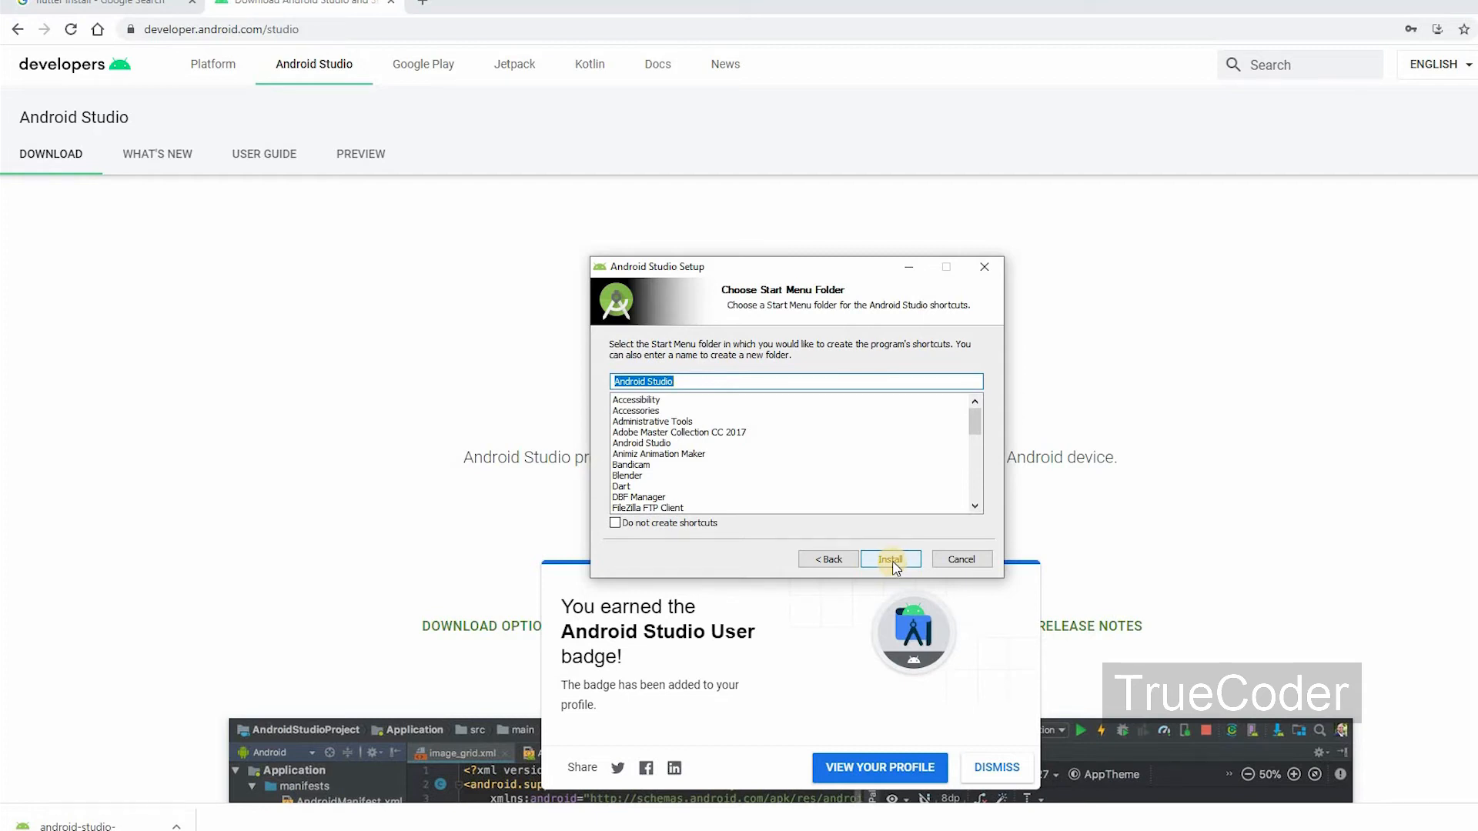
{"action": "left_click", "coordinate": [892, 560]}
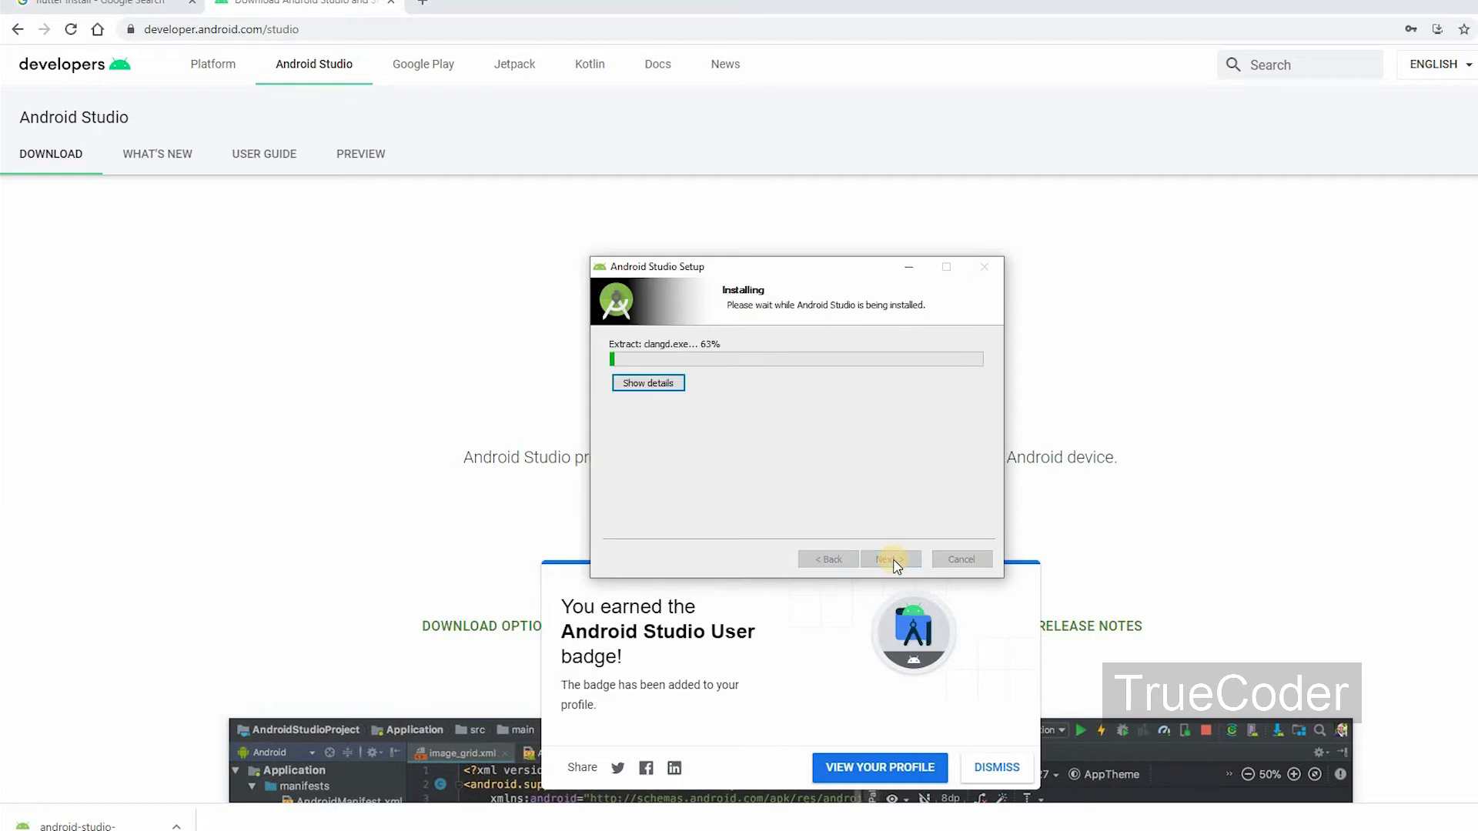
{"action": "left_click", "coordinate": [894, 560]}
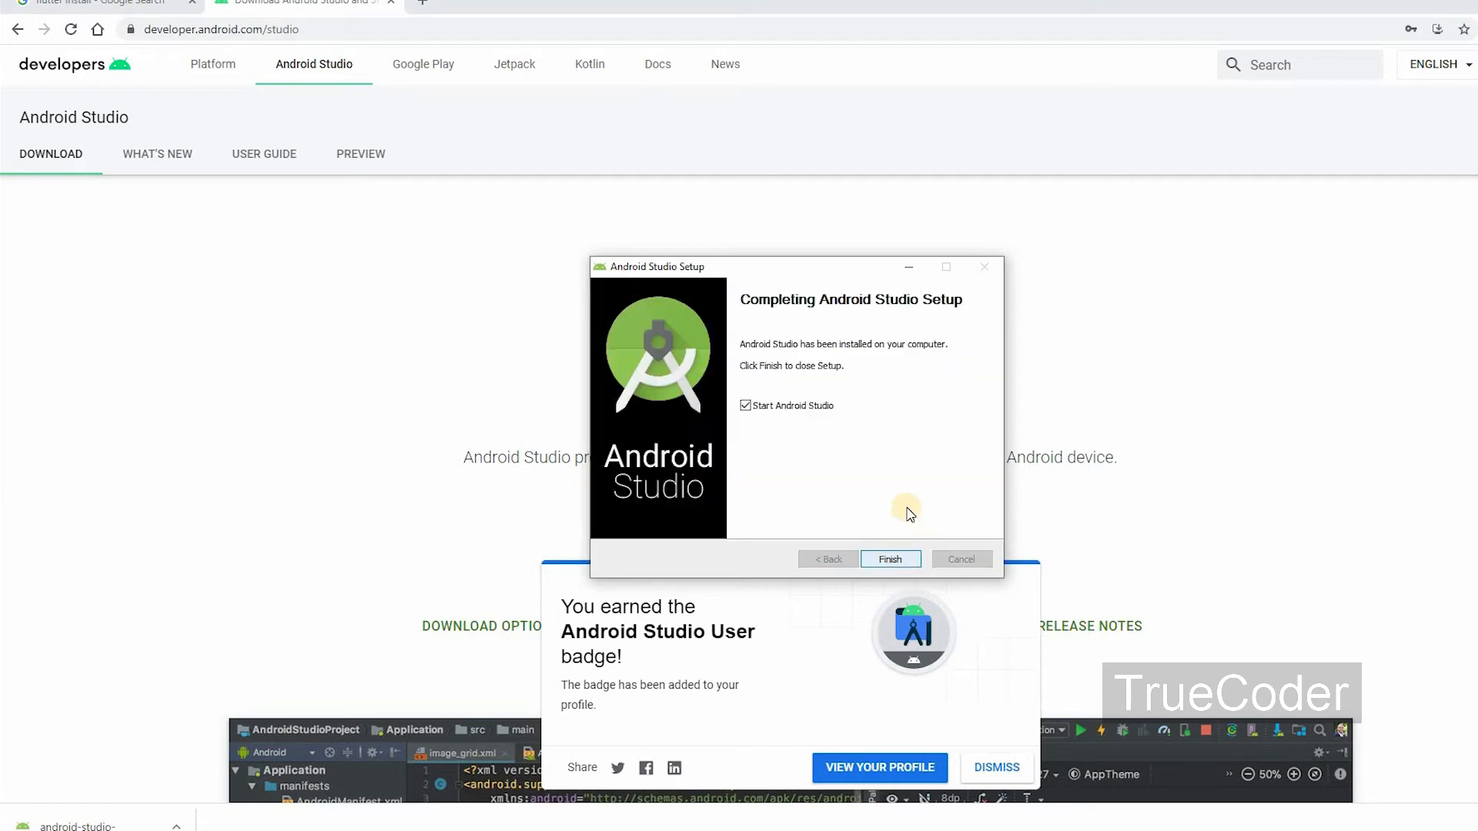
{"action": "left_click", "coordinate": [900, 567]}
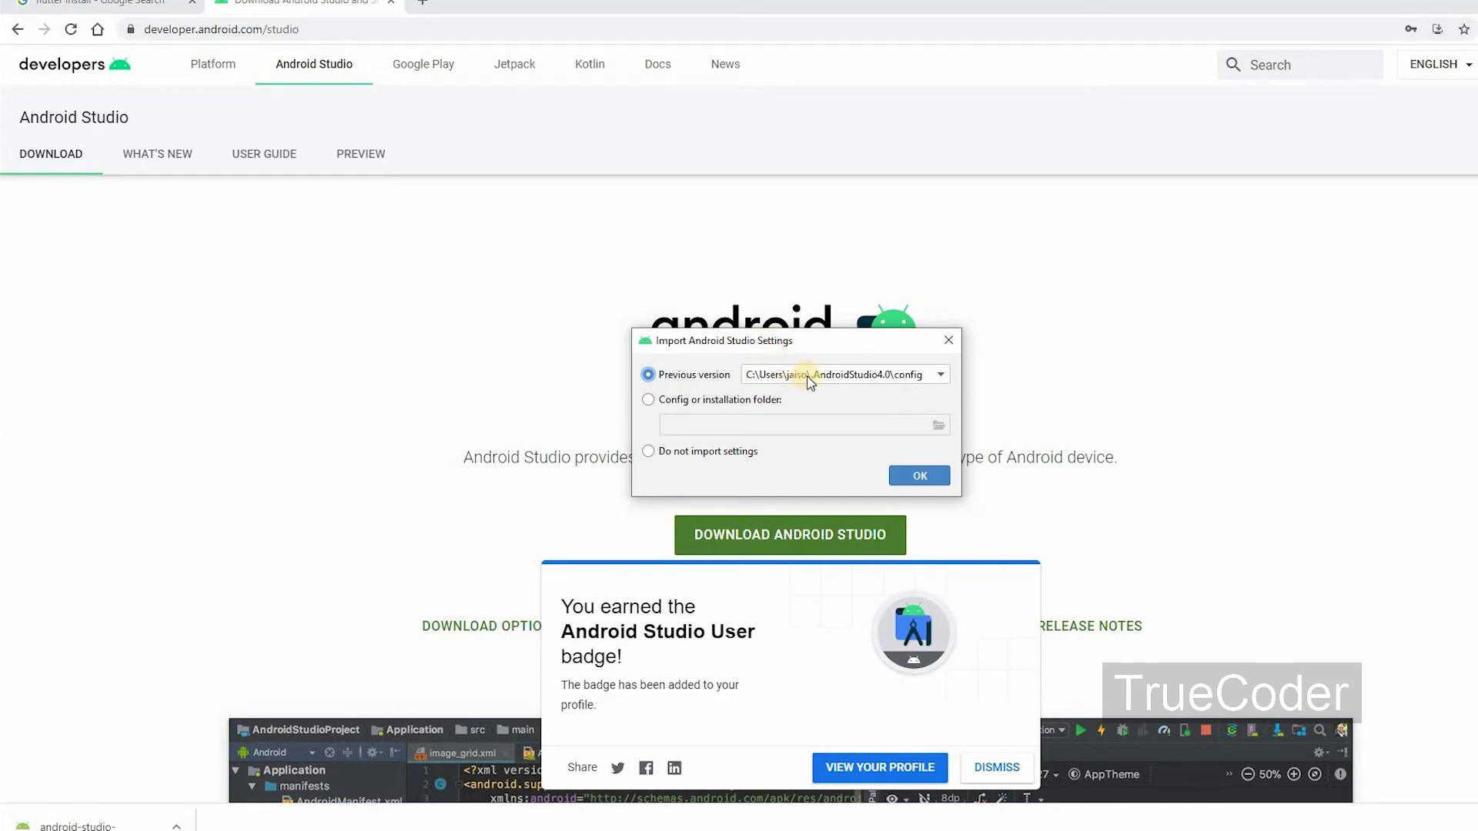
Step: Skip importing settings and complete the Android Studio Setup Wizard with the Standard install type and Light theme
{"action": "left_click", "coordinate": [648, 452]}
{"action": "left_click", "coordinate": [914, 477]}
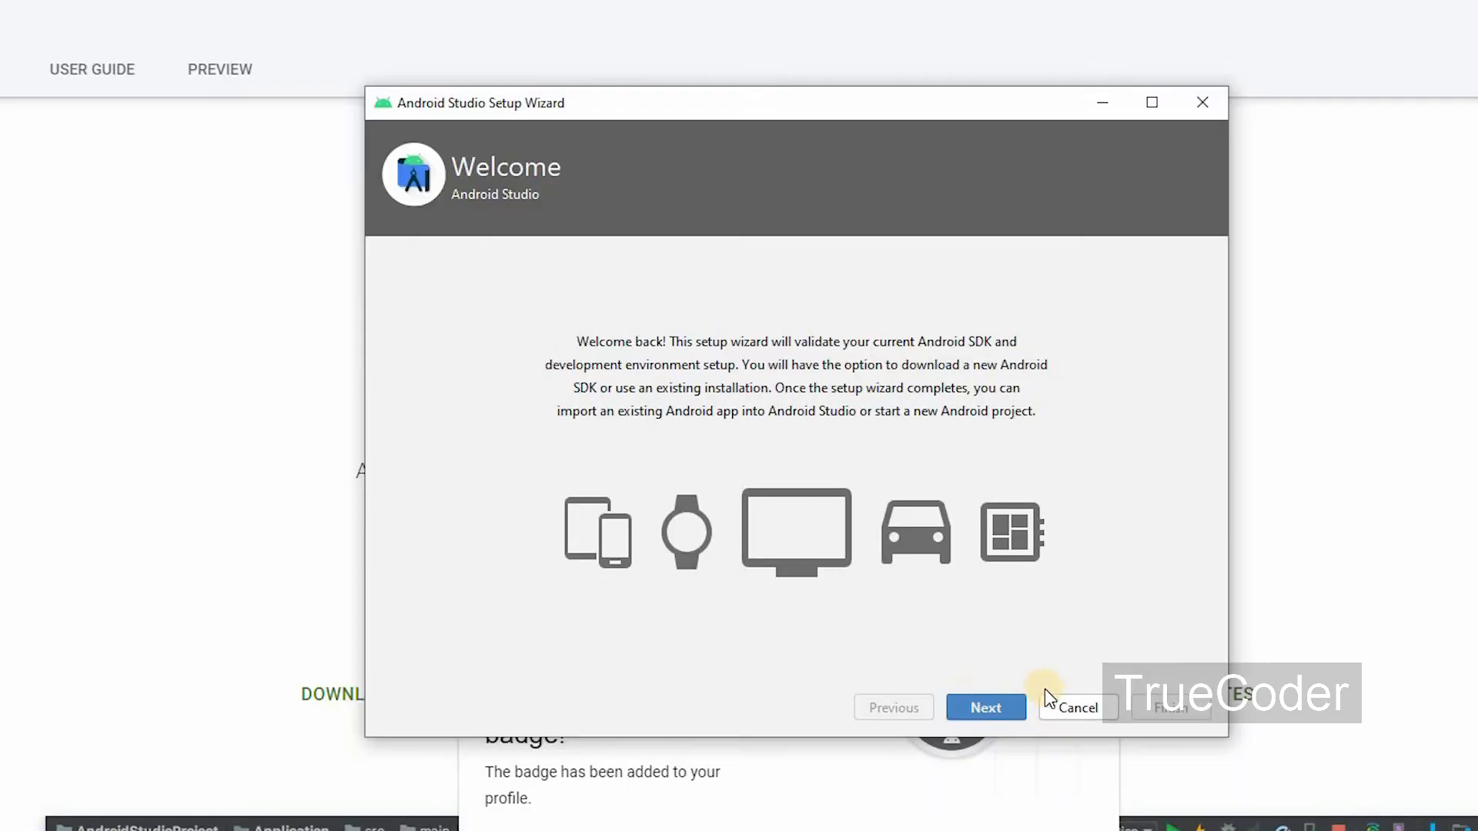
{"action": "left_click", "coordinate": [999, 709]}
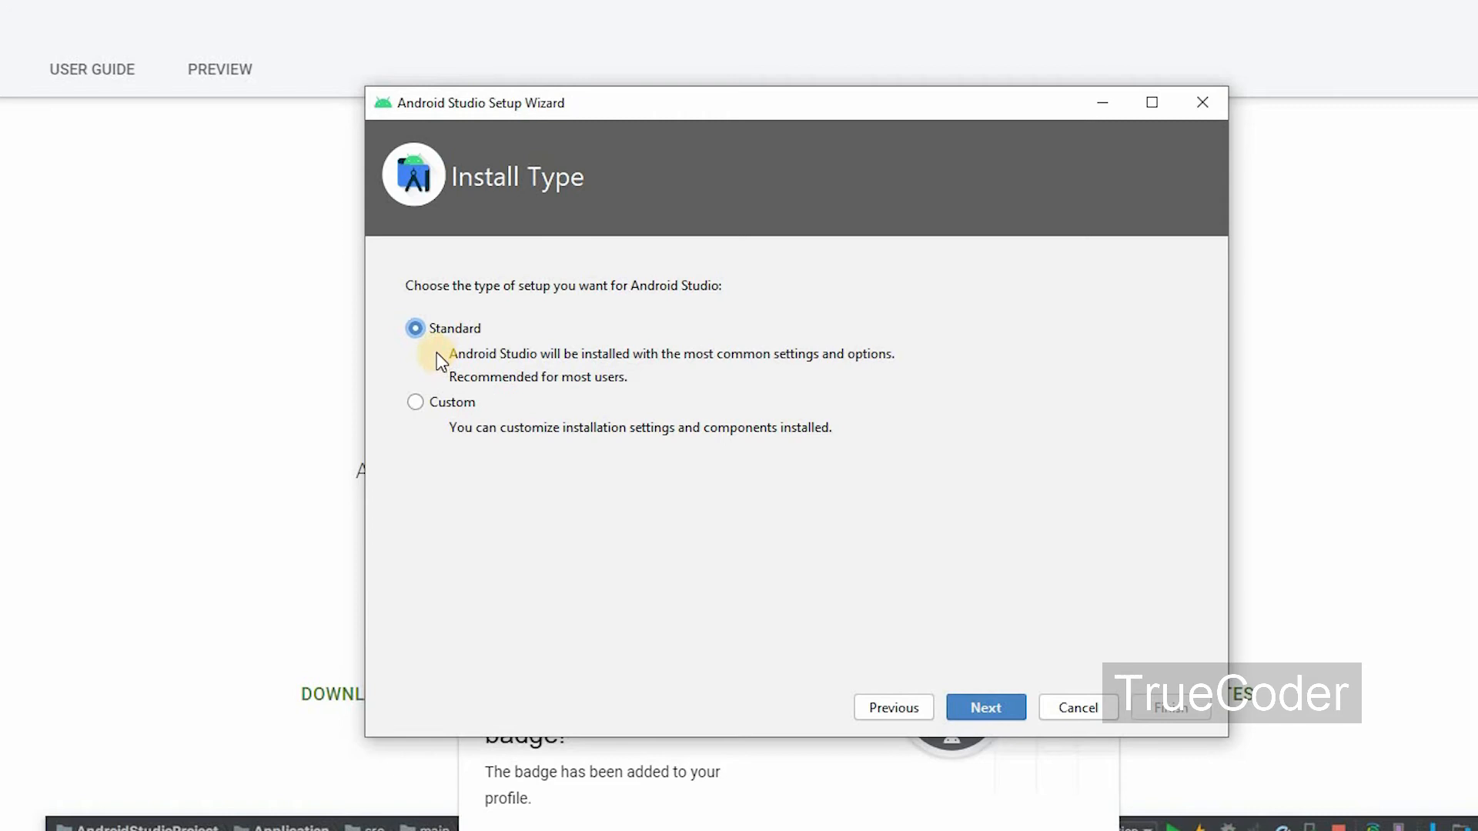
{"action": "left_click", "coordinate": [979, 702]}
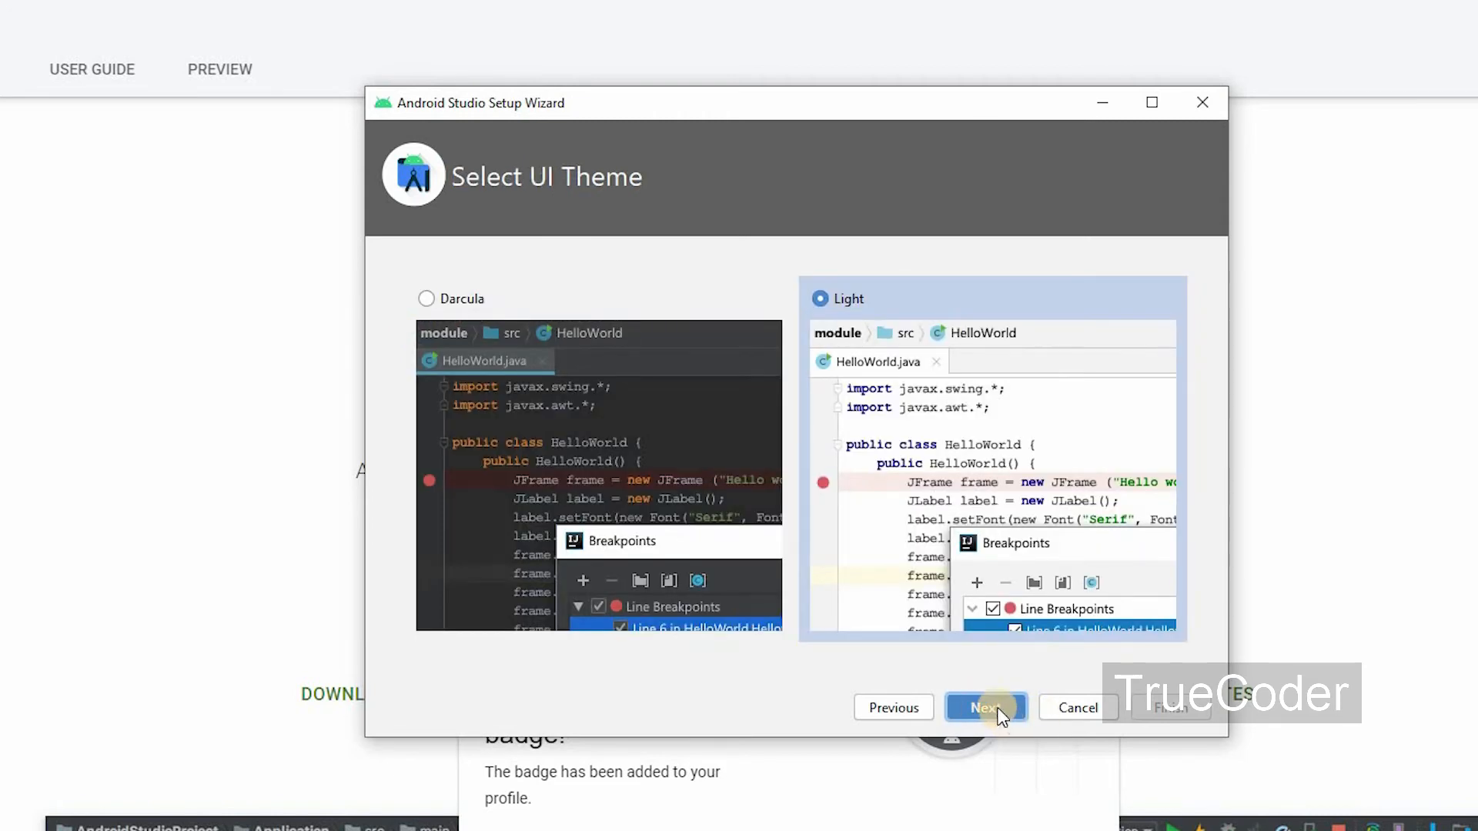
{"action": "left_click", "coordinate": [997, 706]}
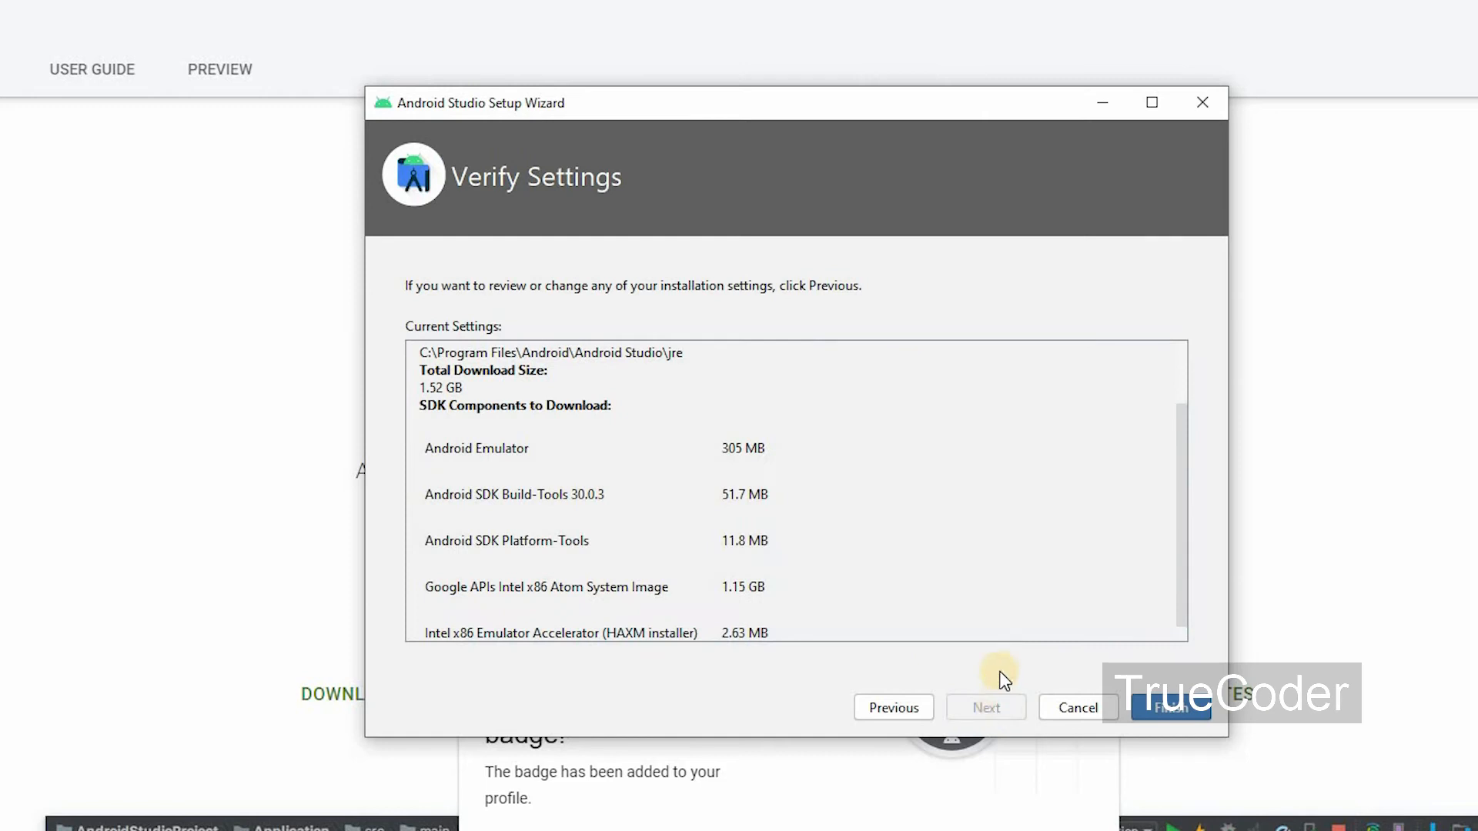
{"action": "left_click", "coordinate": [1161, 706]}
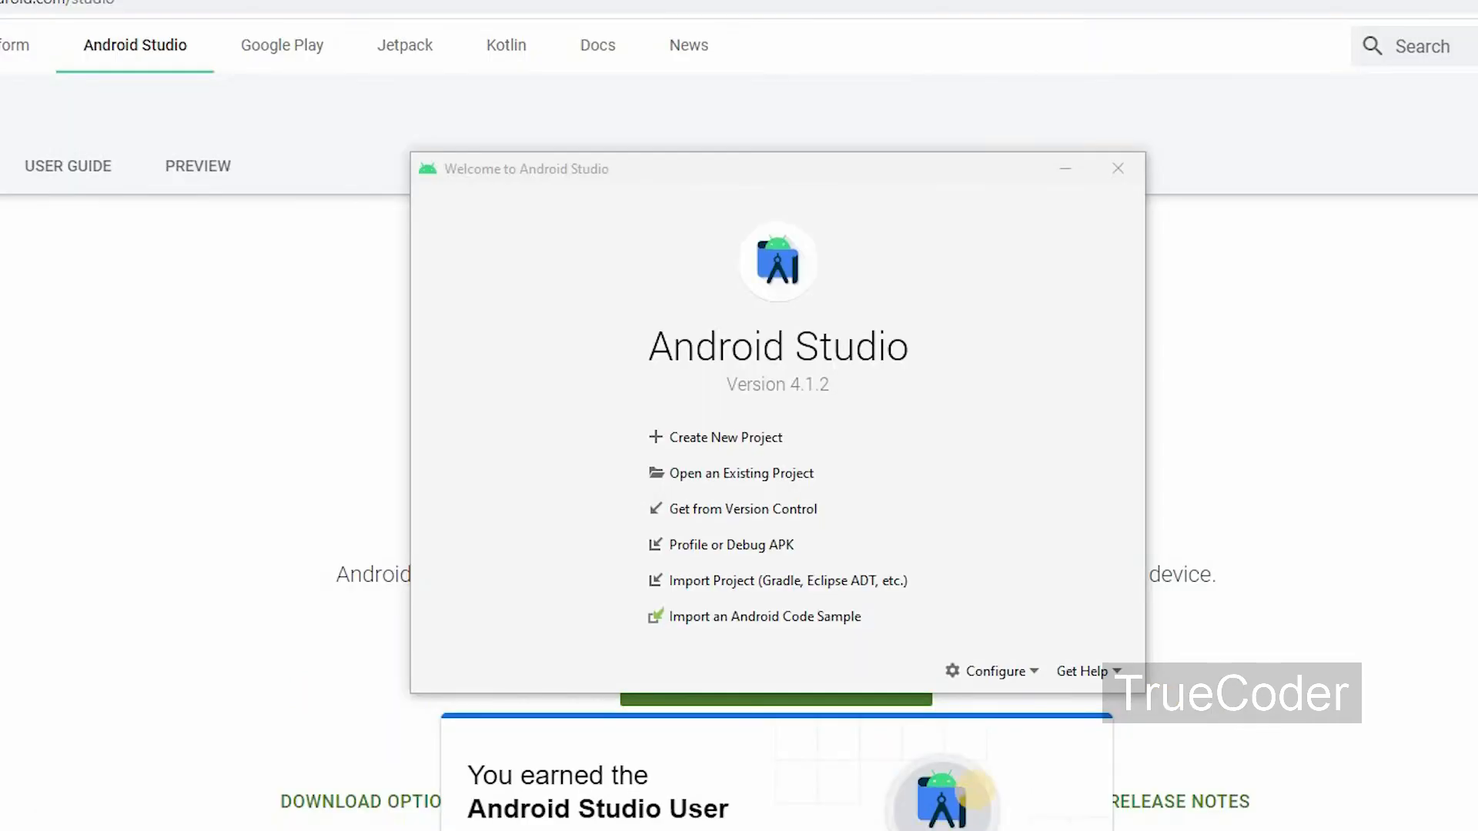
Step: Search the plugin marketplace for flutter, install the Flutter plugin, accept the third-party privacy note and restart Android Studio
{"action": "left_click", "coordinate": [1035, 681]}
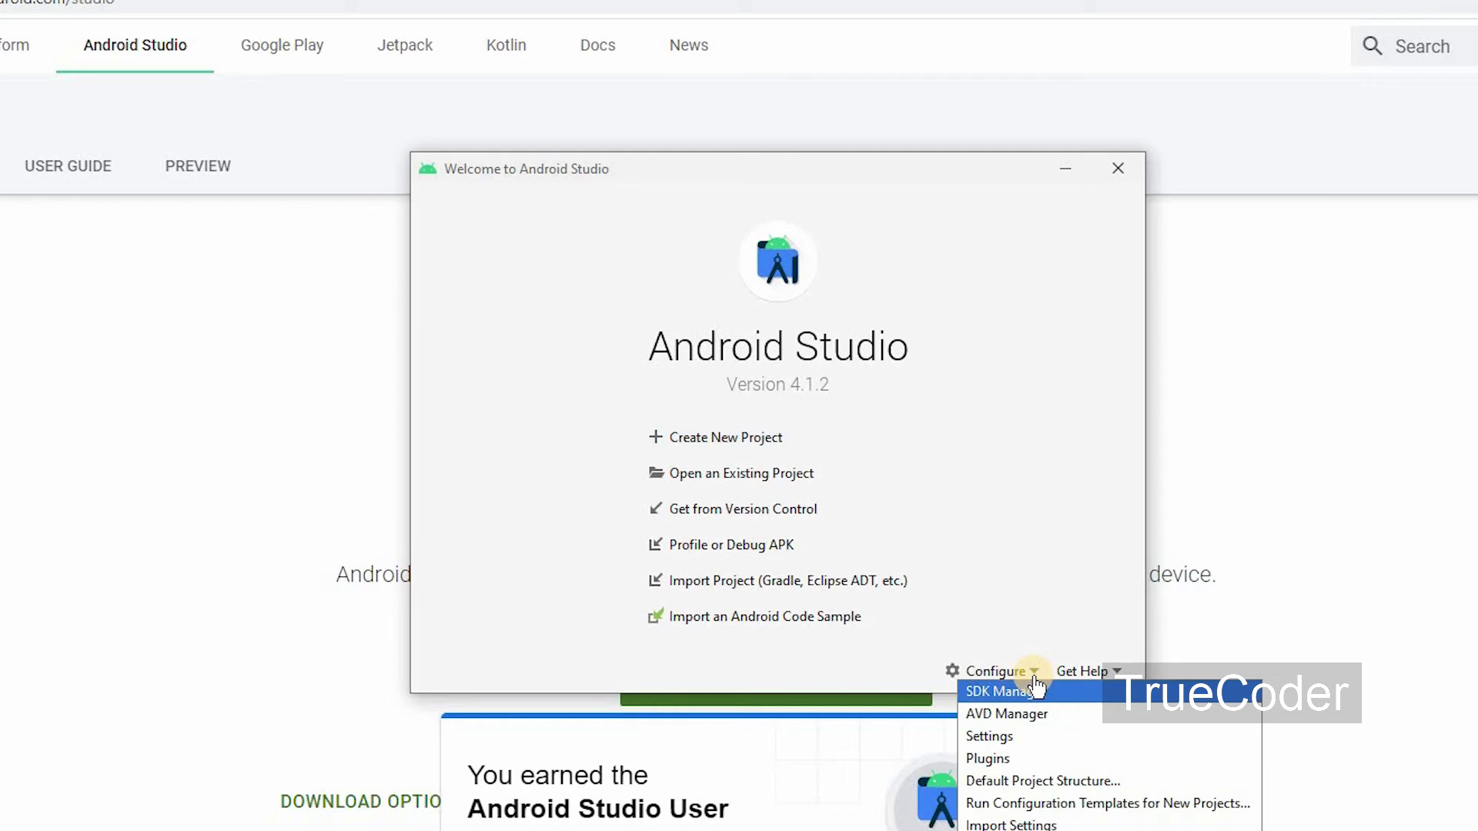
{"action": "left_click", "coordinate": [1010, 760]}
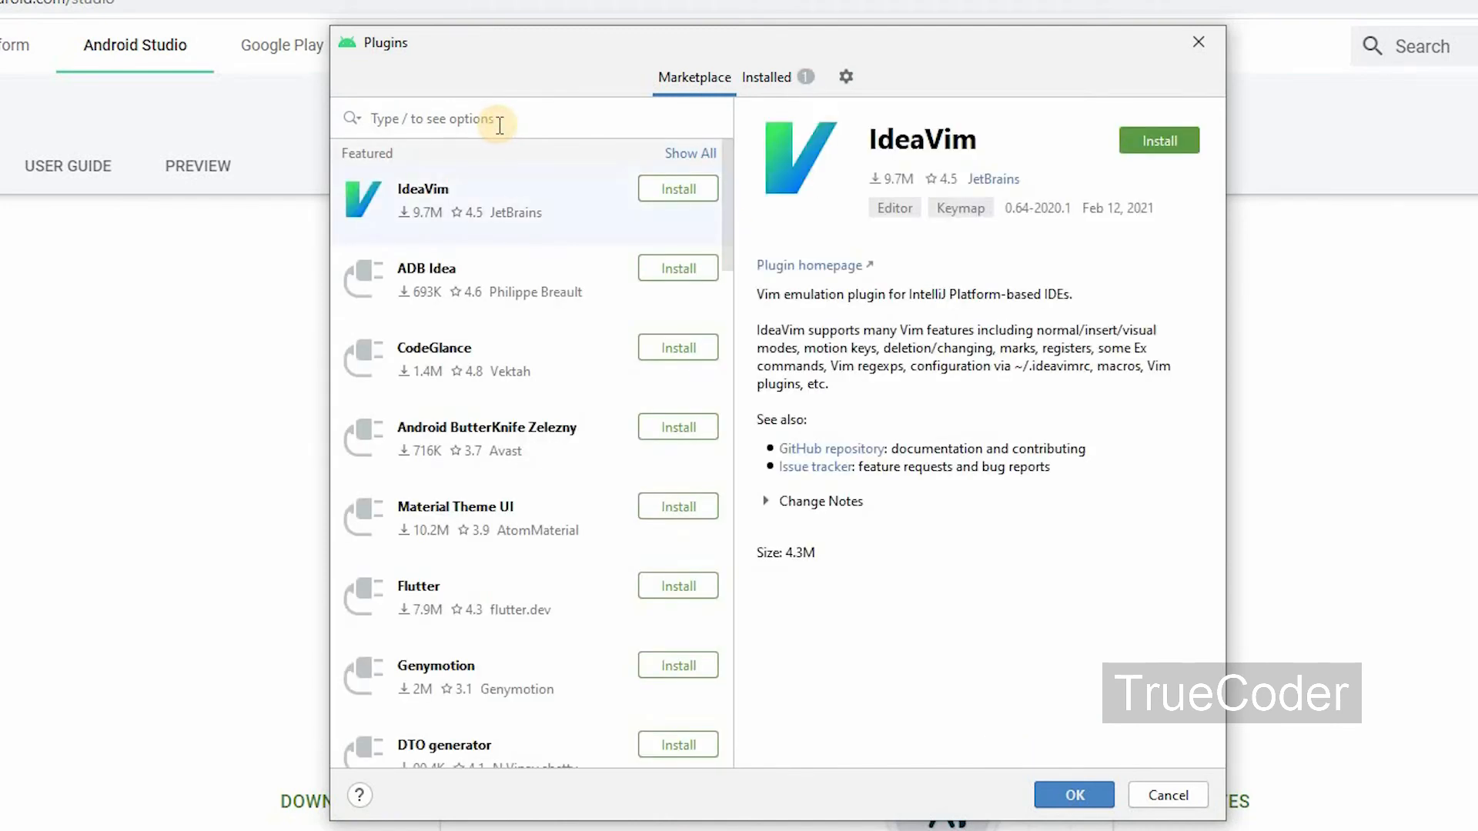
{"action": "type", "text": "flutt"}
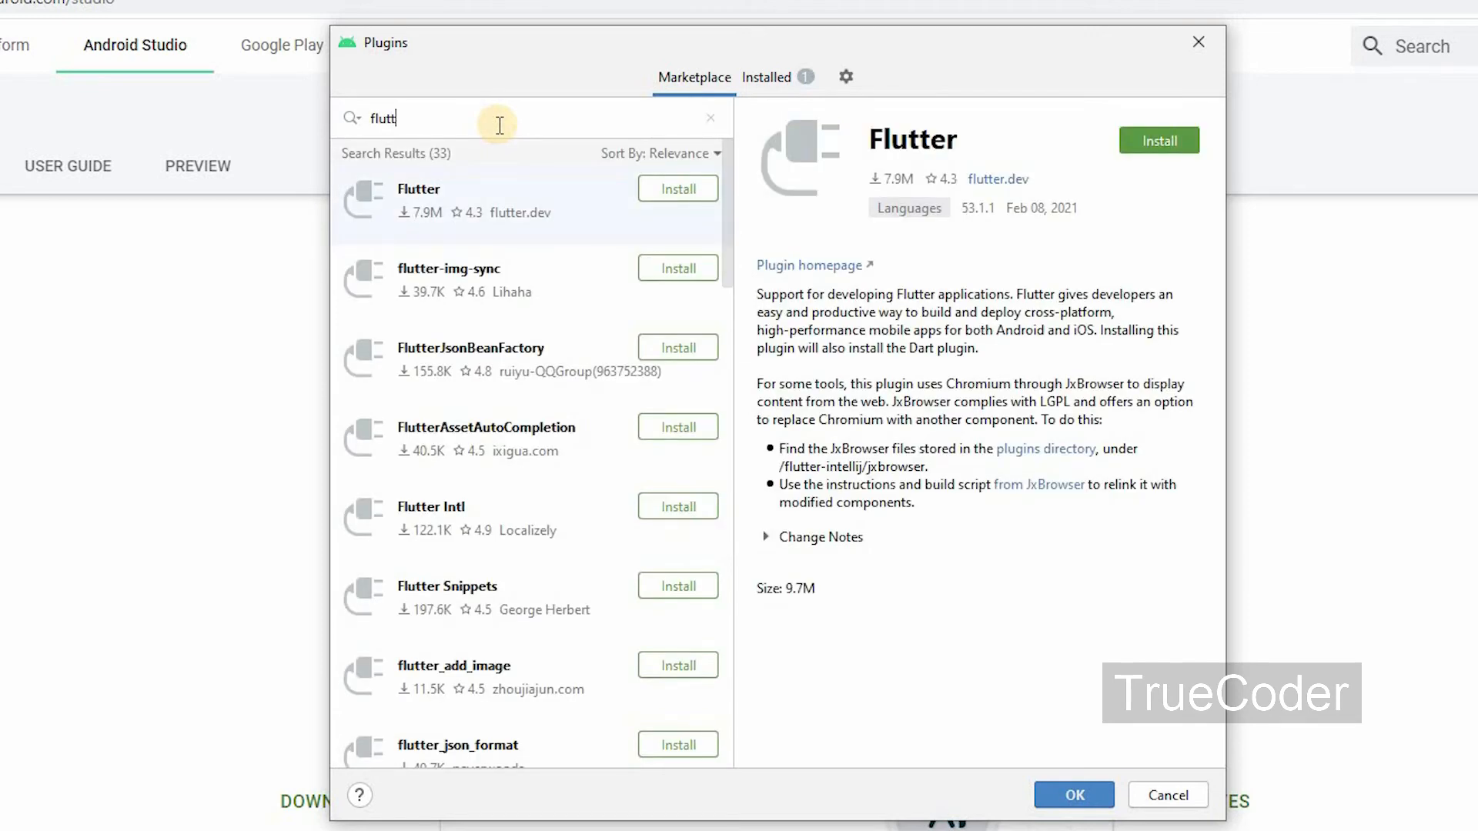
{"action": "type", "text": "er"}
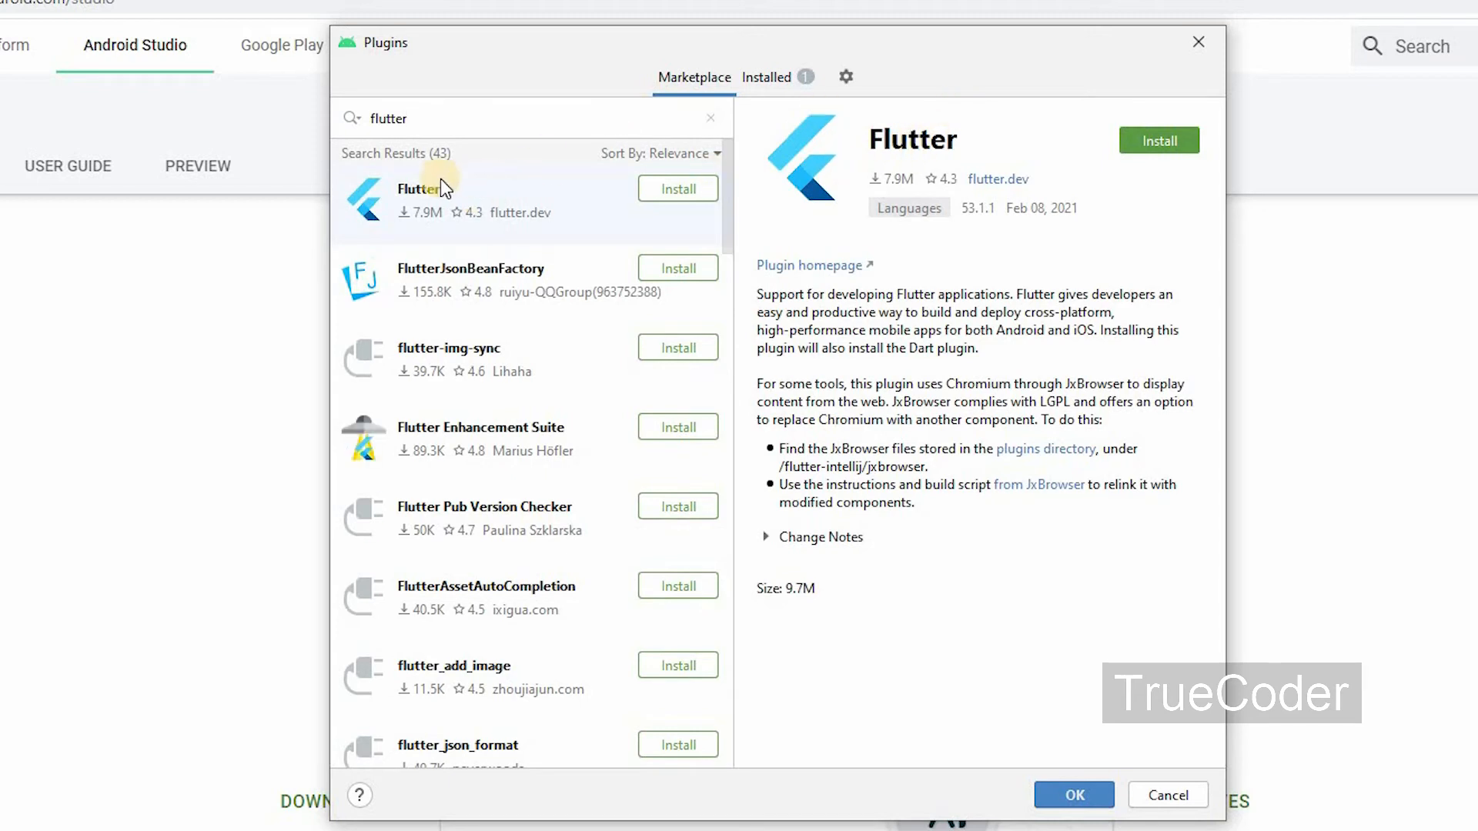
{"action": "left_click", "coordinate": [1148, 142]}
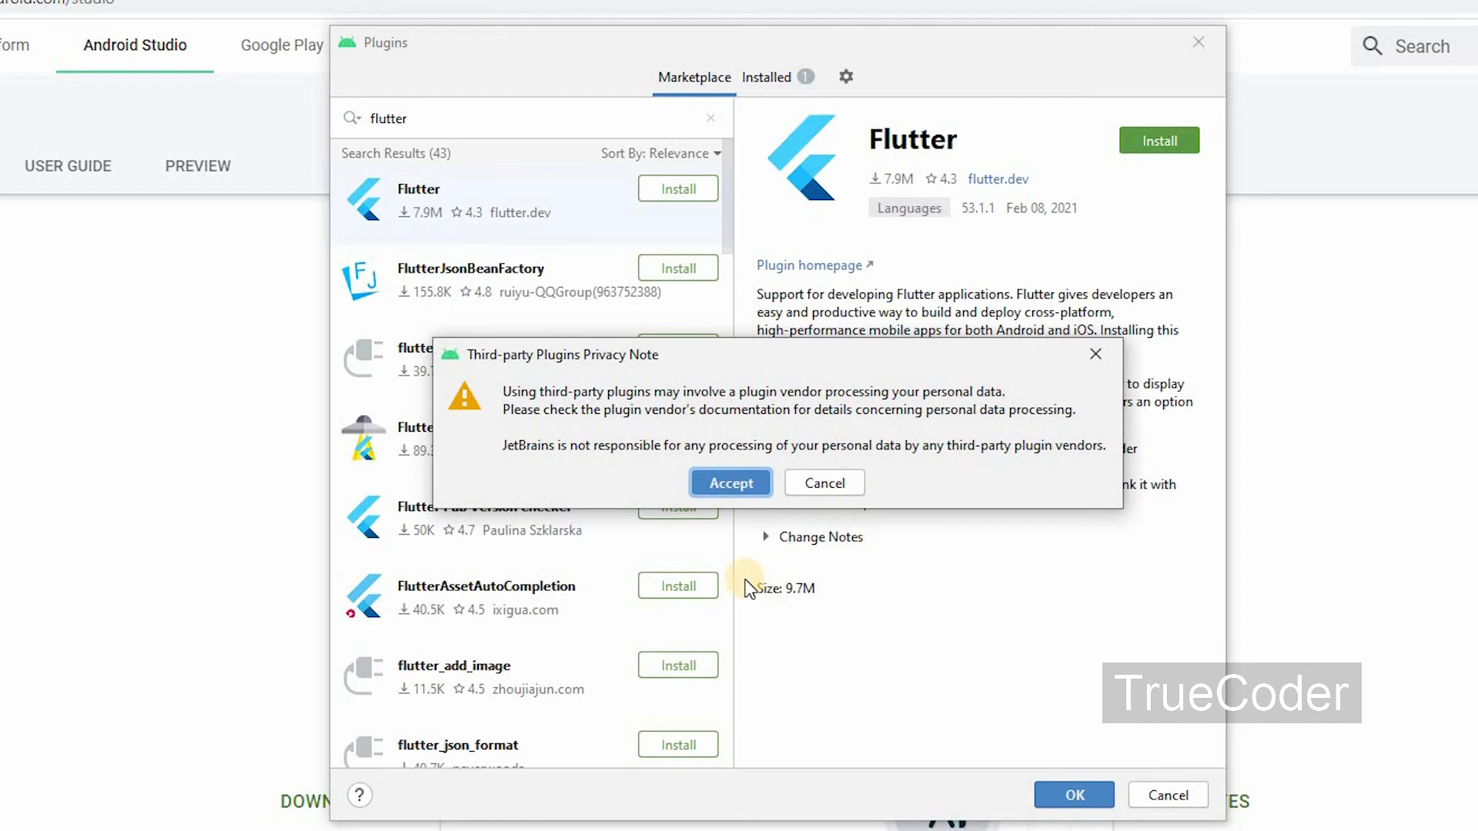
{"action": "left_click", "coordinate": [739, 485]}
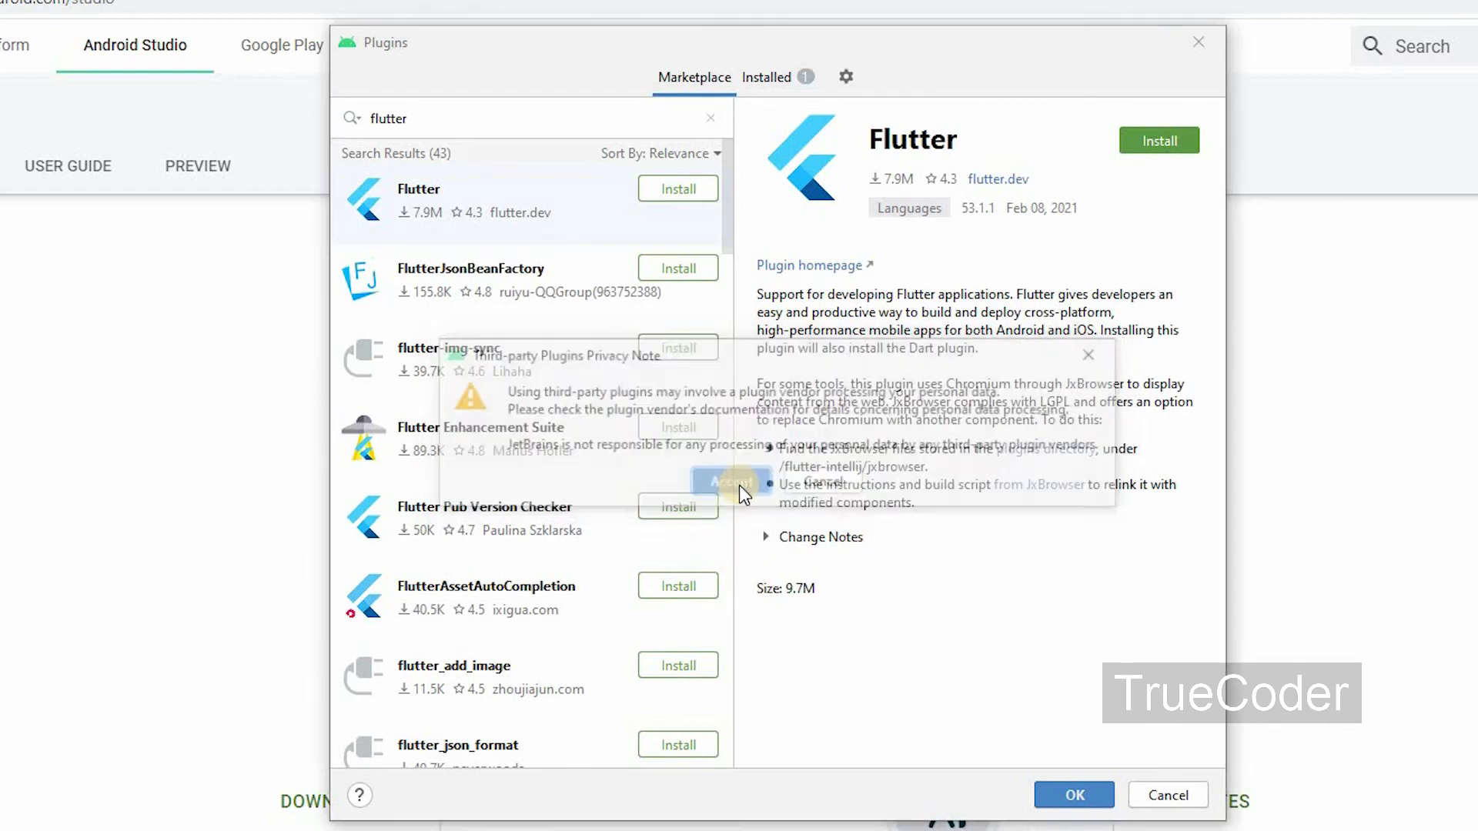
{"action": "left_click", "coordinate": [736, 462]}
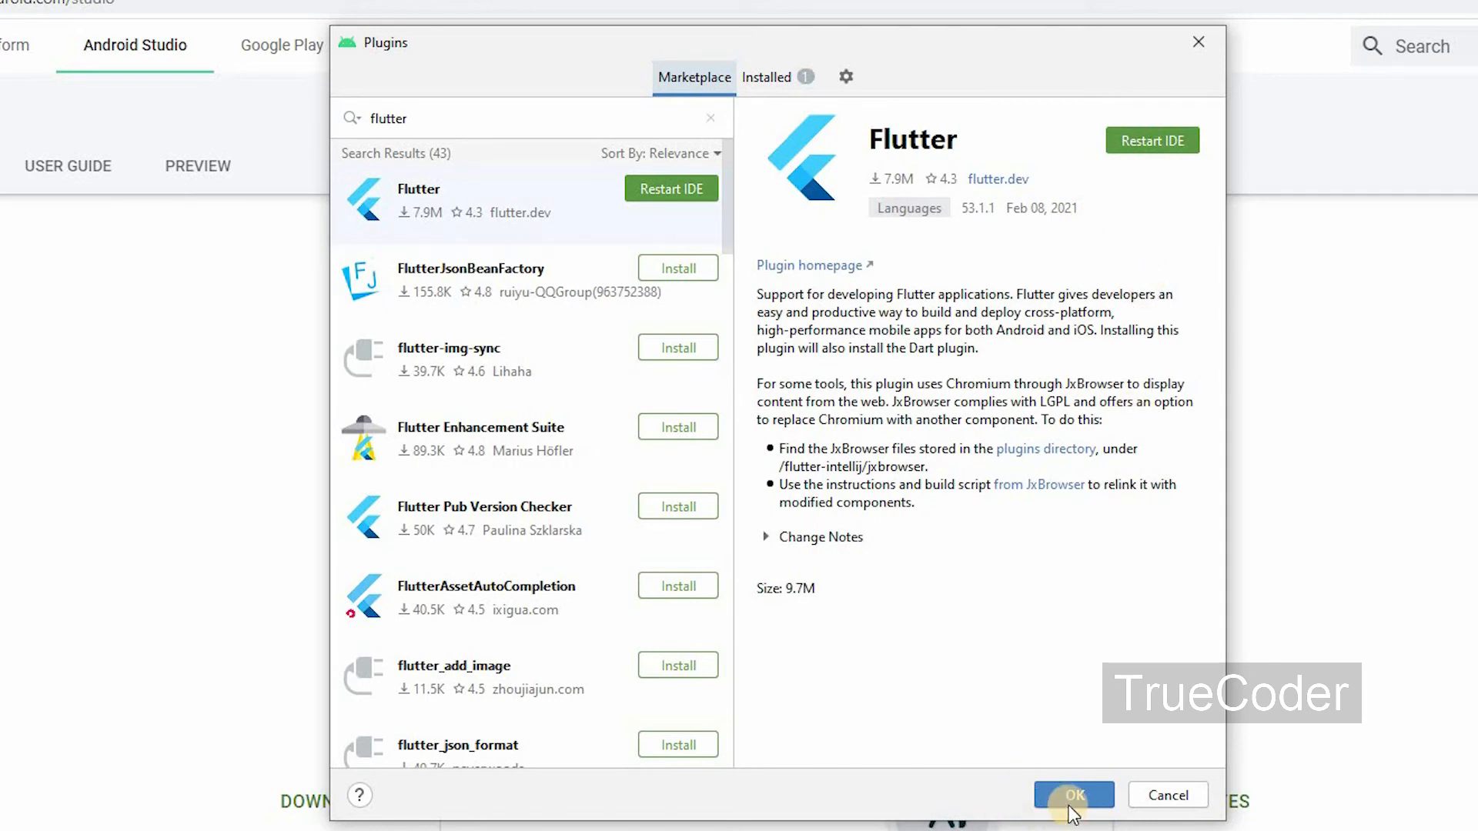
{"action": "left_click", "coordinate": [1141, 144]}
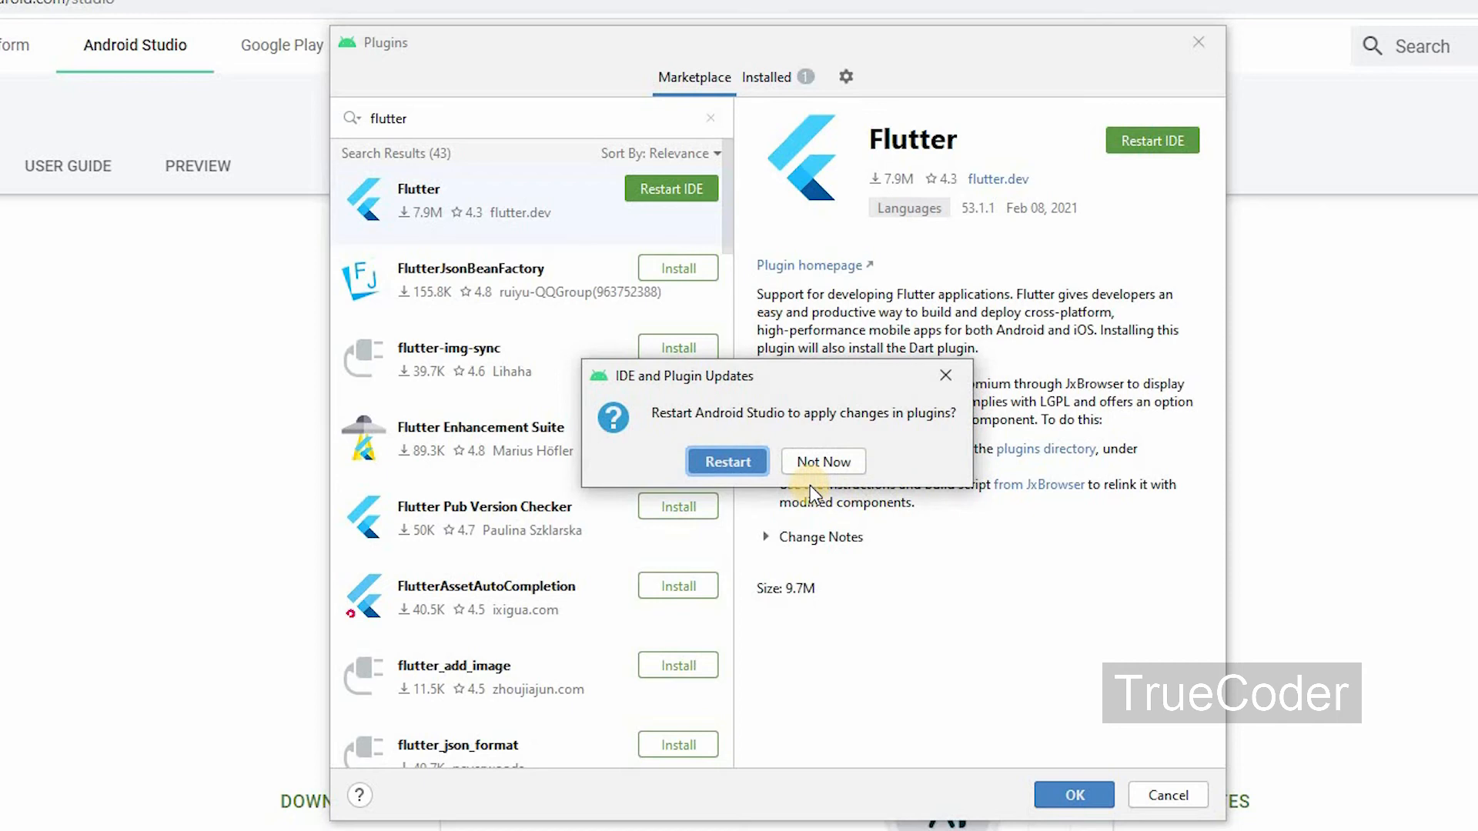
{"action": "left_click", "coordinate": [723, 462]}
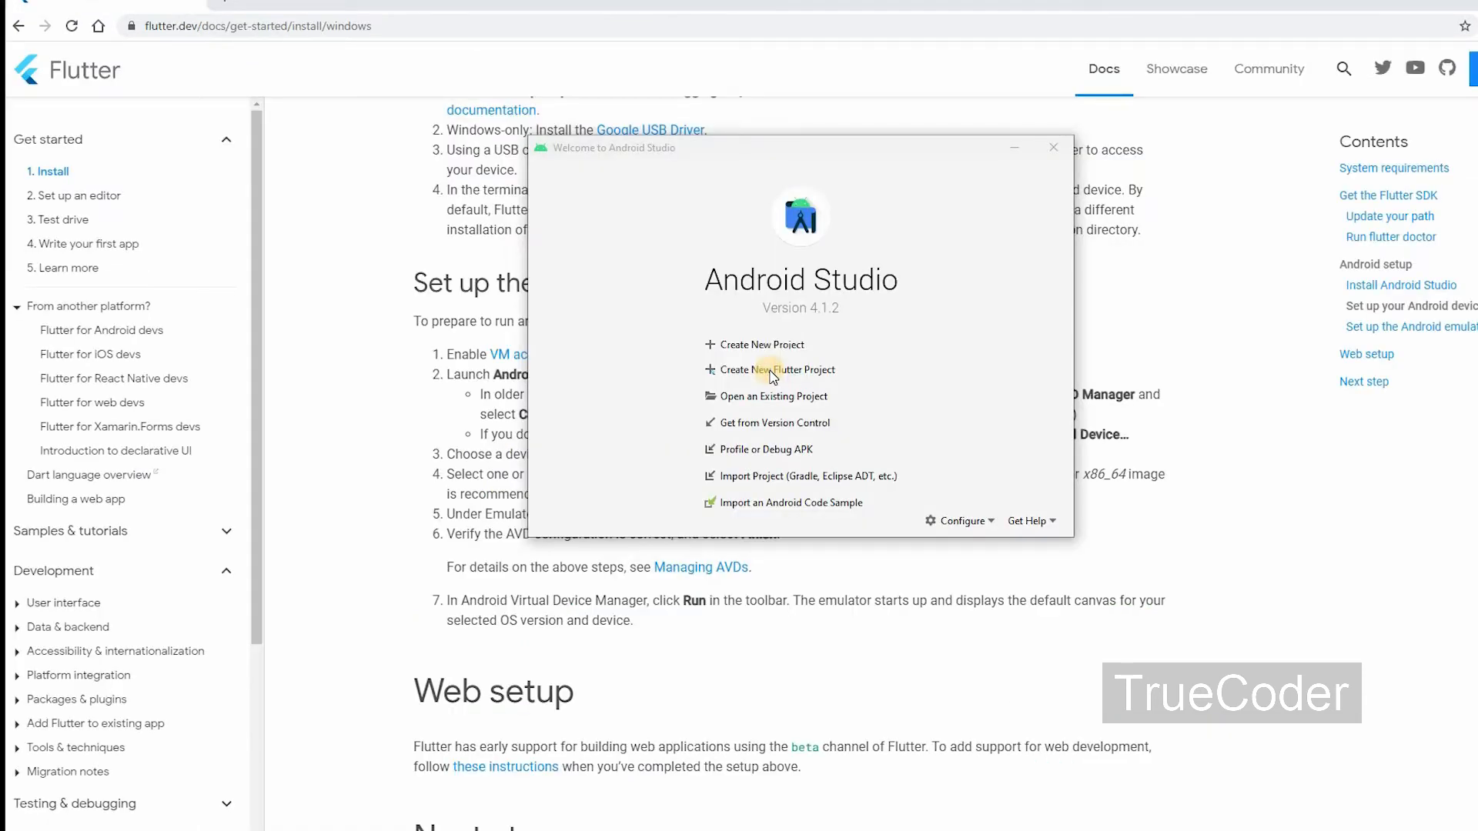
Step: Start a new Flutter project of type Flutter Application and name it flutter_demo_app
{"action": "left_click", "coordinate": [772, 370]}
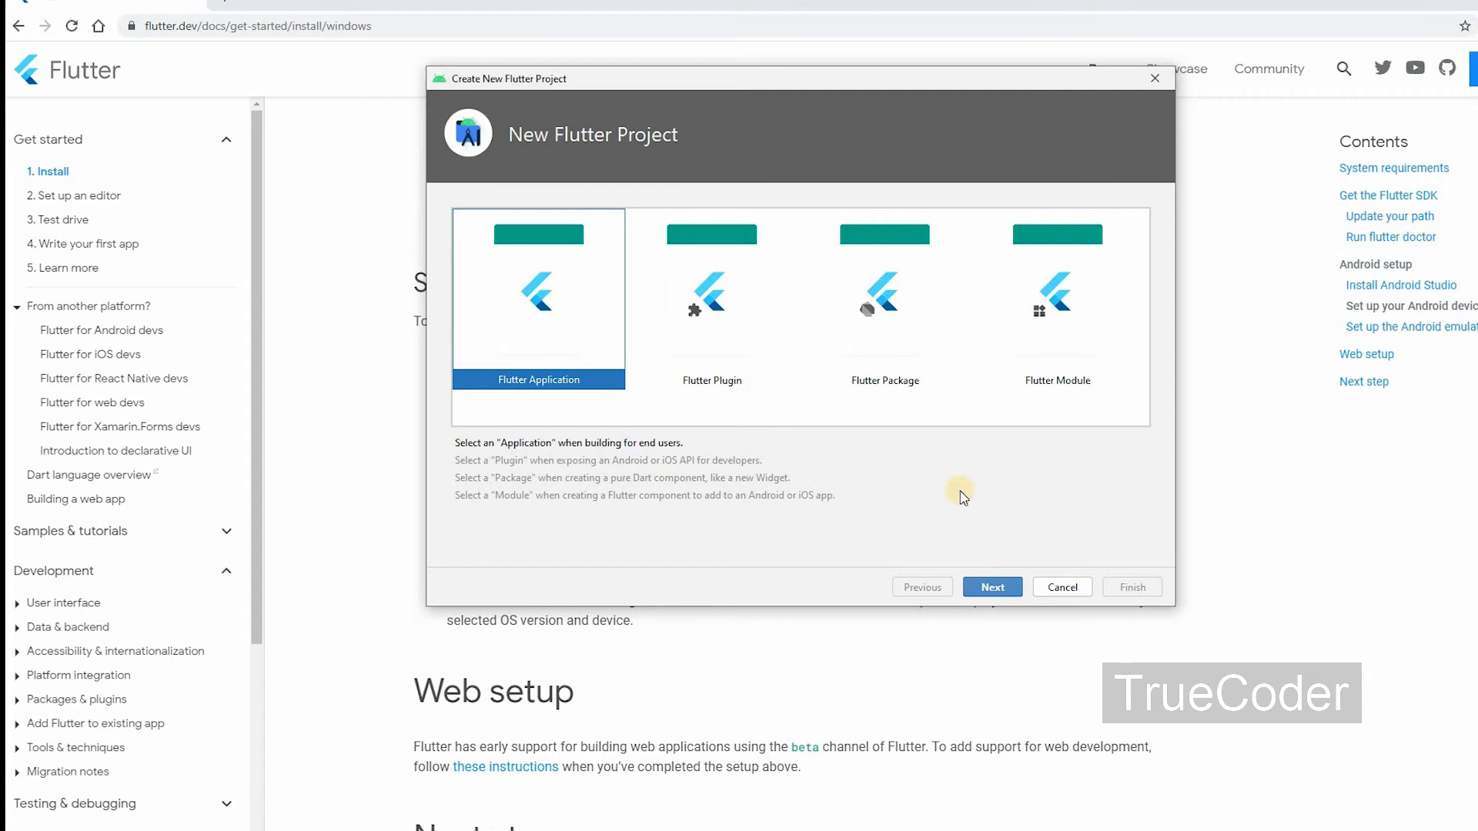
{"action": "left_click", "coordinate": [993, 587]}
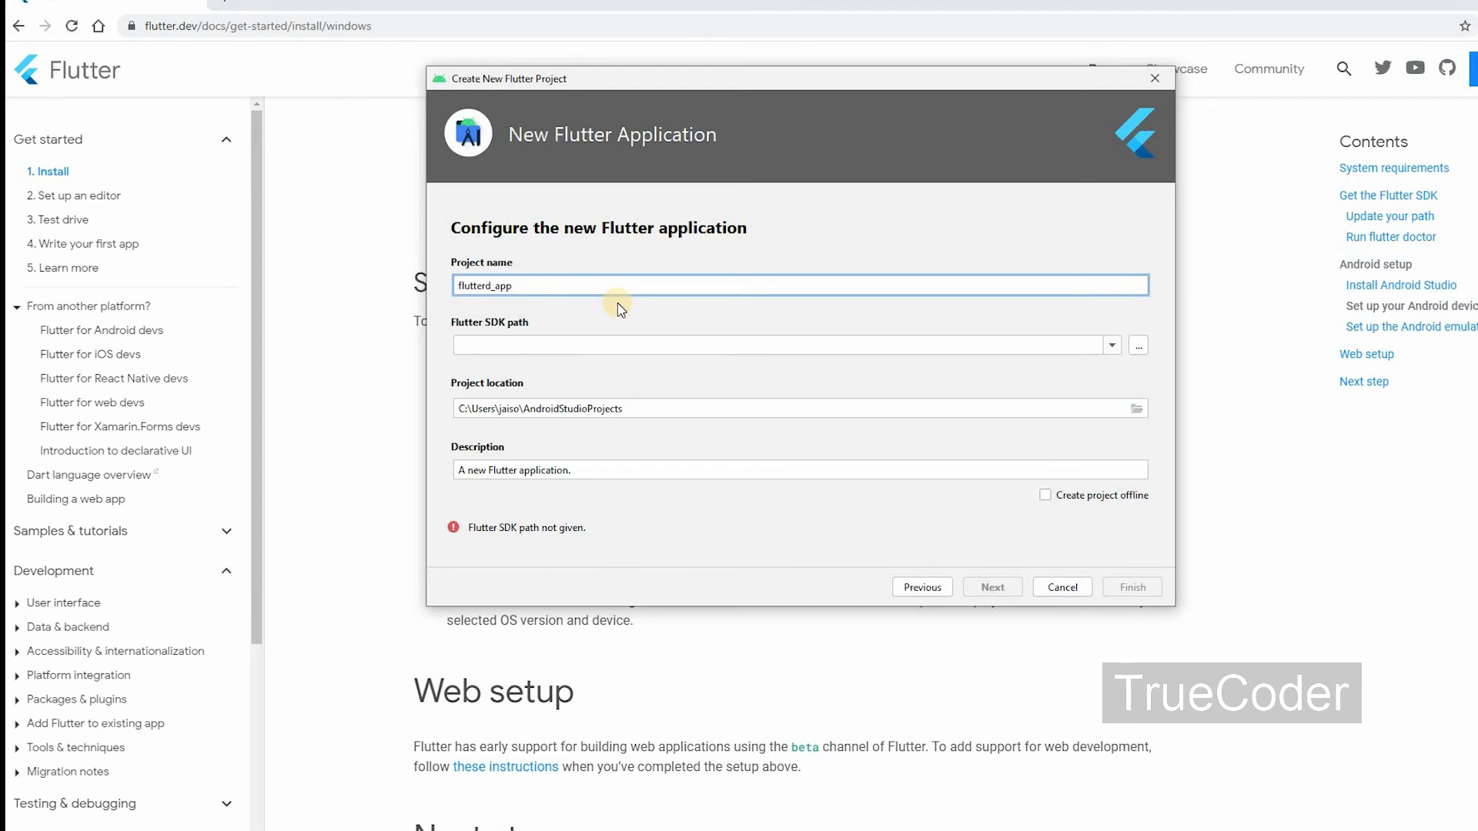
{"action": "type", "text": "_demo"}
Step: Set the Flutter SDK path of the new project to C:\src\flutter\flutter
{"action": "left_click", "coordinate": [1142, 352]}
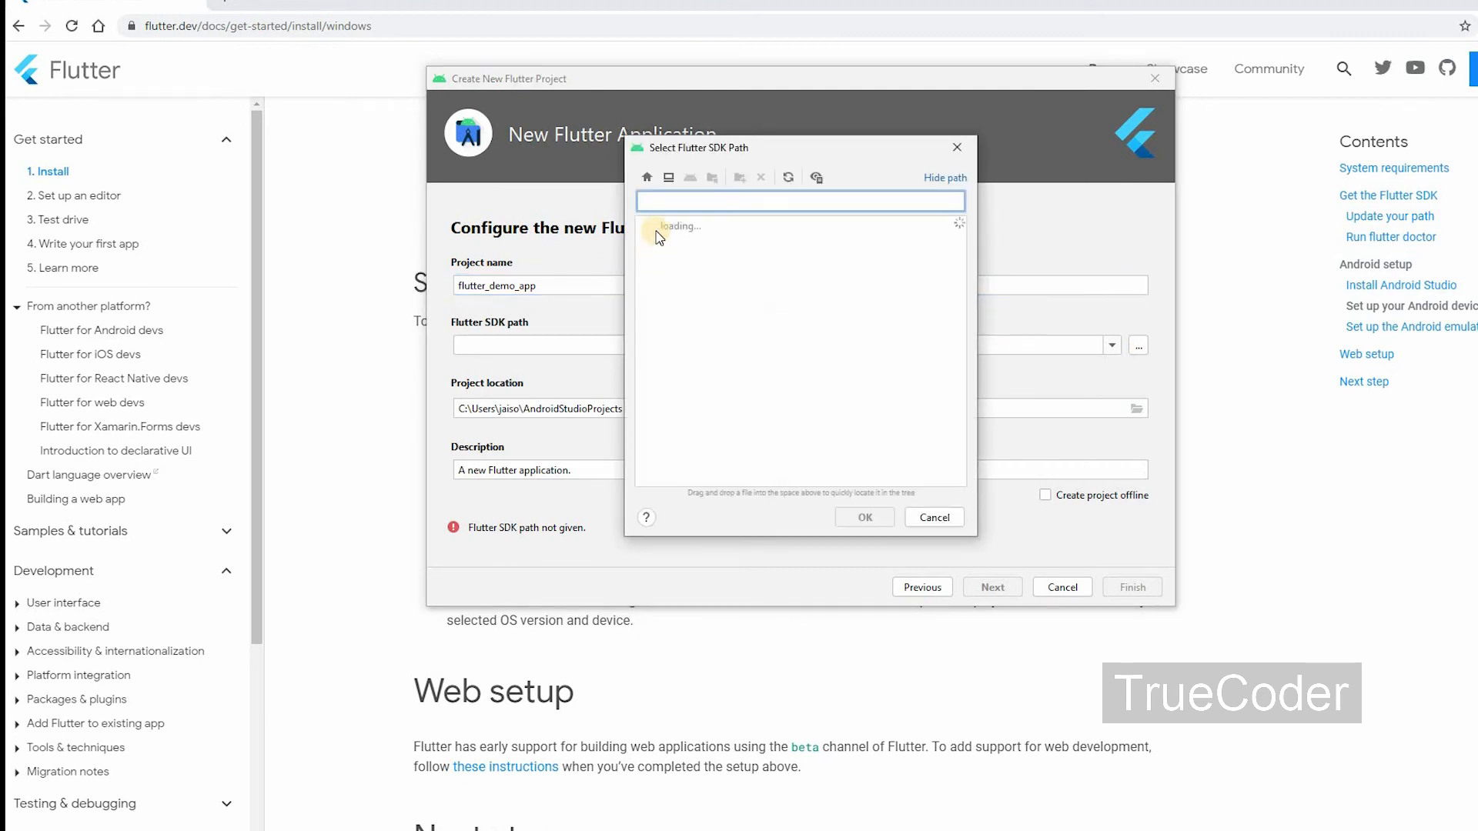
{"action": "left_click", "coordinate": [648, 180]}
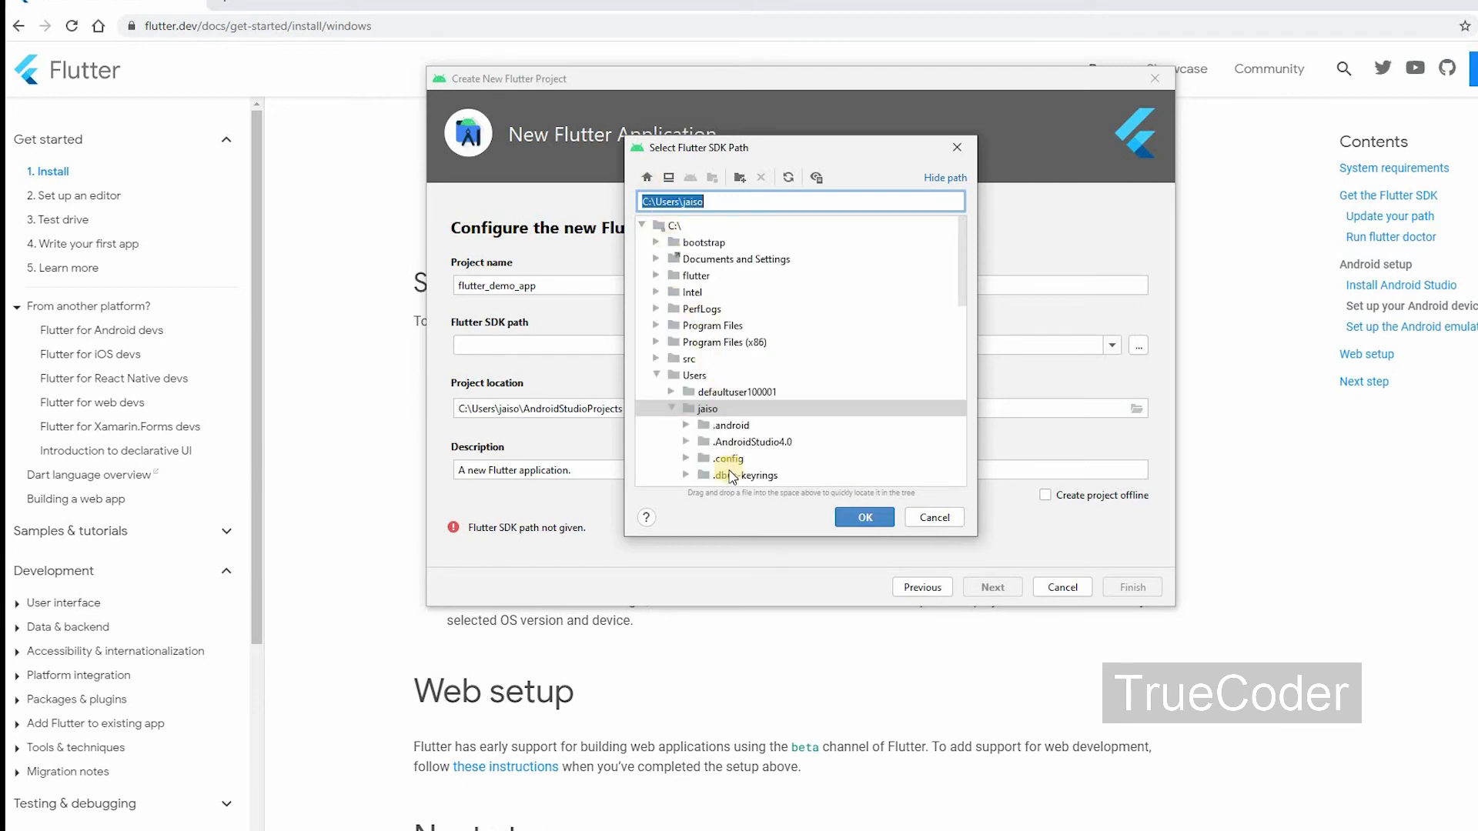
{"action": "double_click", "coordinate": [674, 360]}
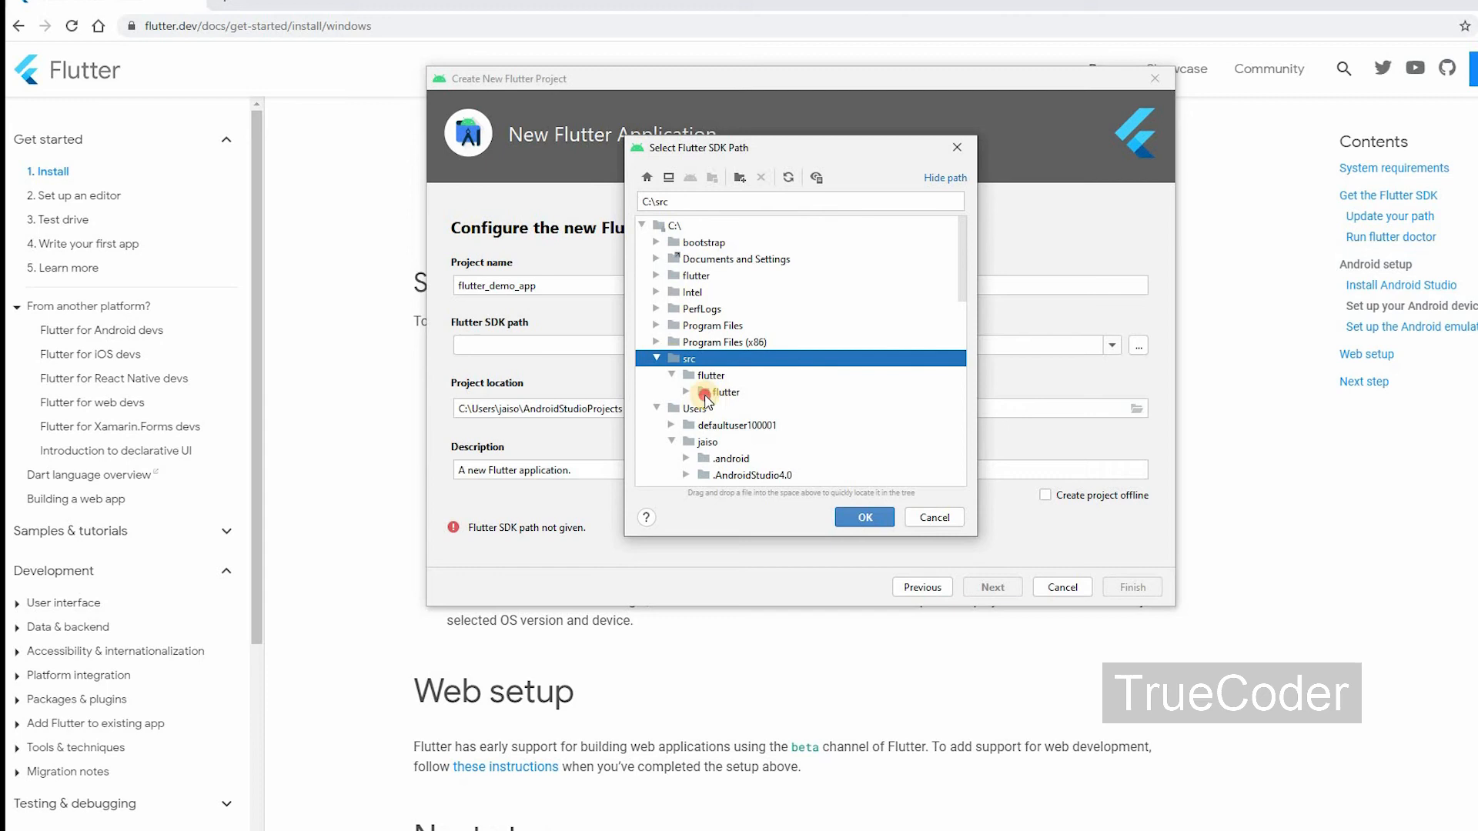
{"action": "double_click", "coordinate": [725, 393]}
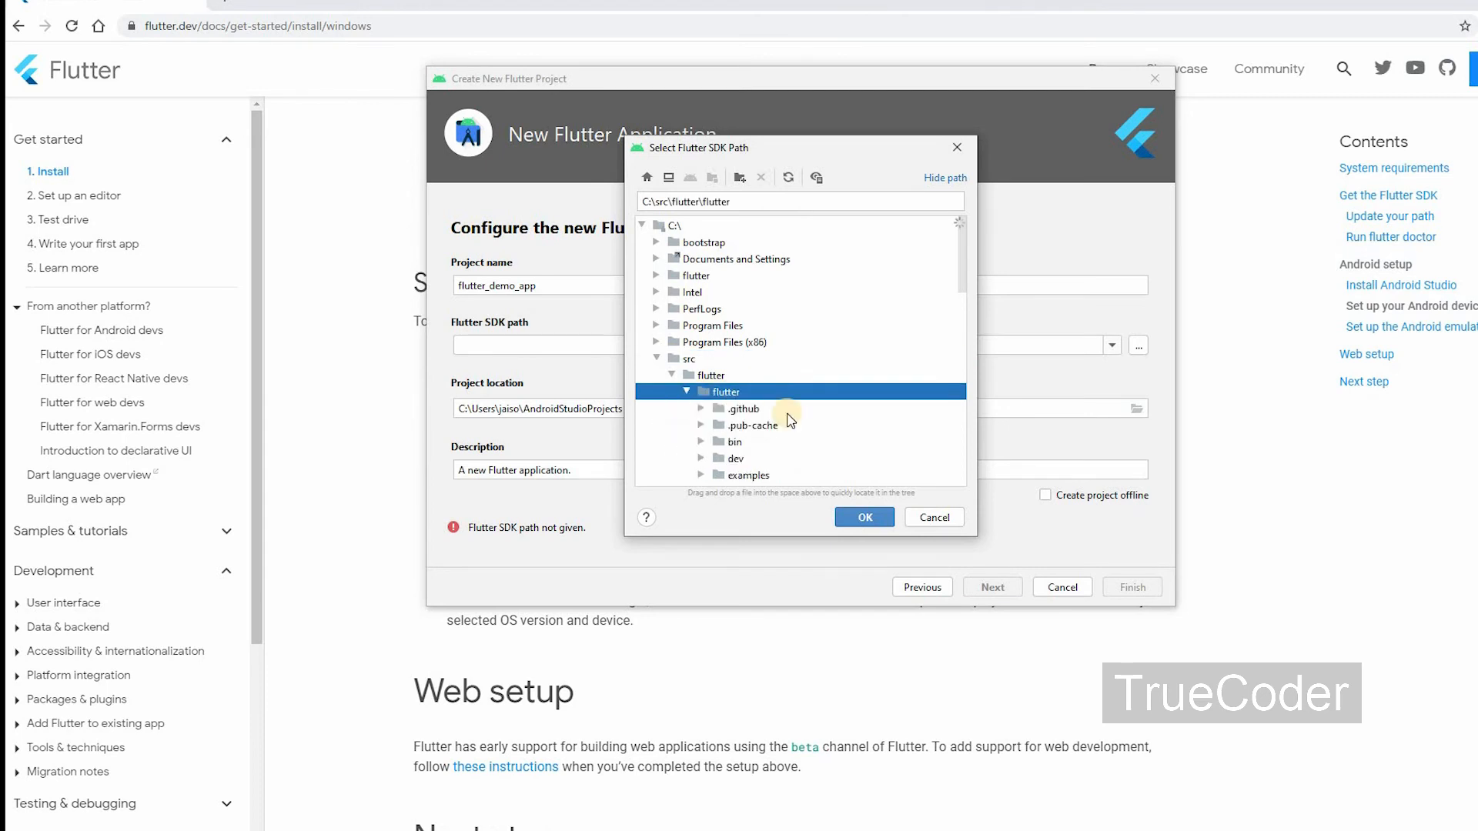
{"action": "left_click", "coordinate": [866, 520]}
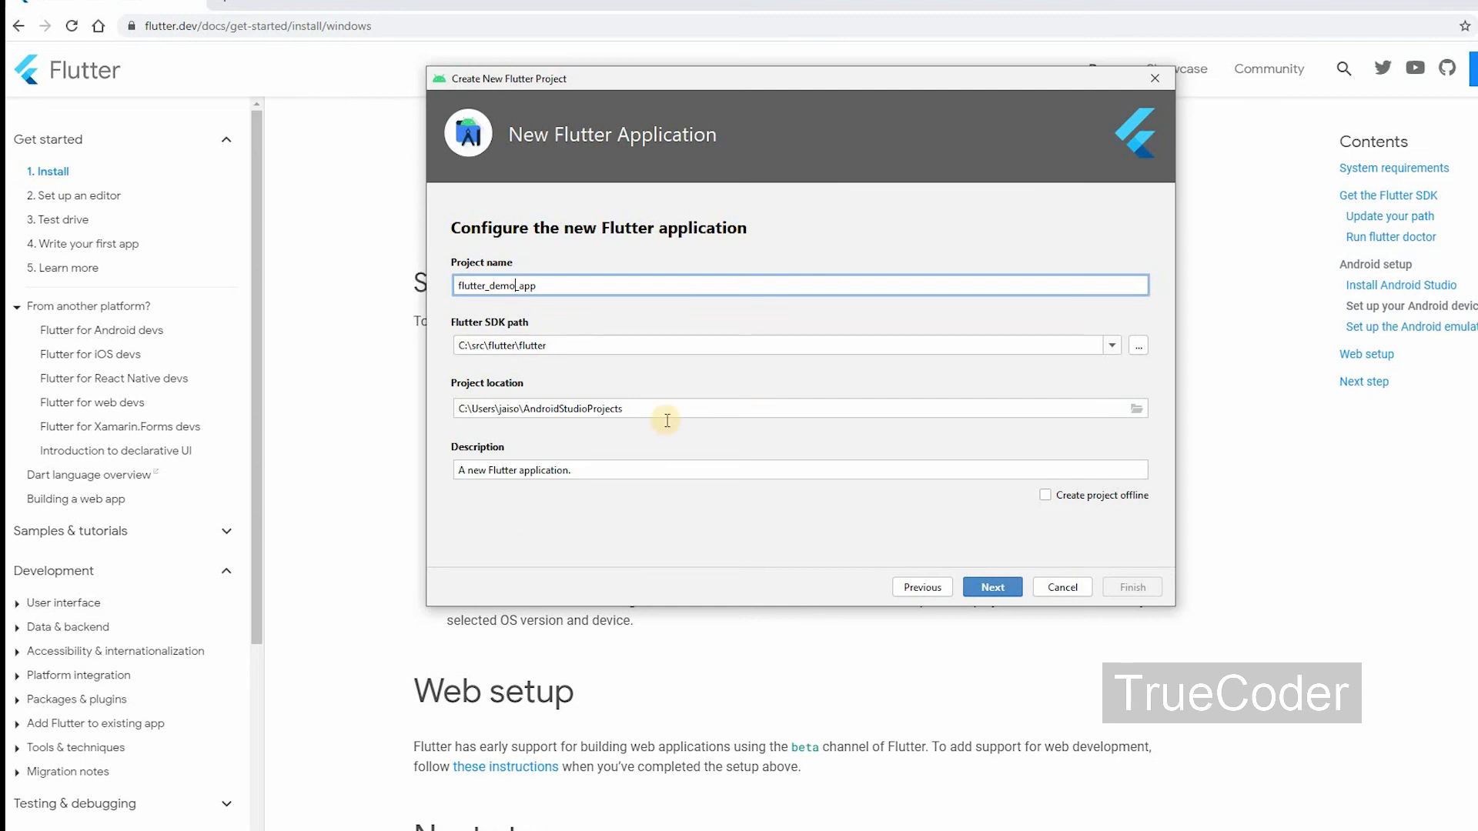
Step: Set the project location to D:\Projects\flutter and create the project with the package name com.example.flutterdemoapp, keeping Kotlin and Swift support
{"action": "left_click", "coordinate": [1136, 408]}
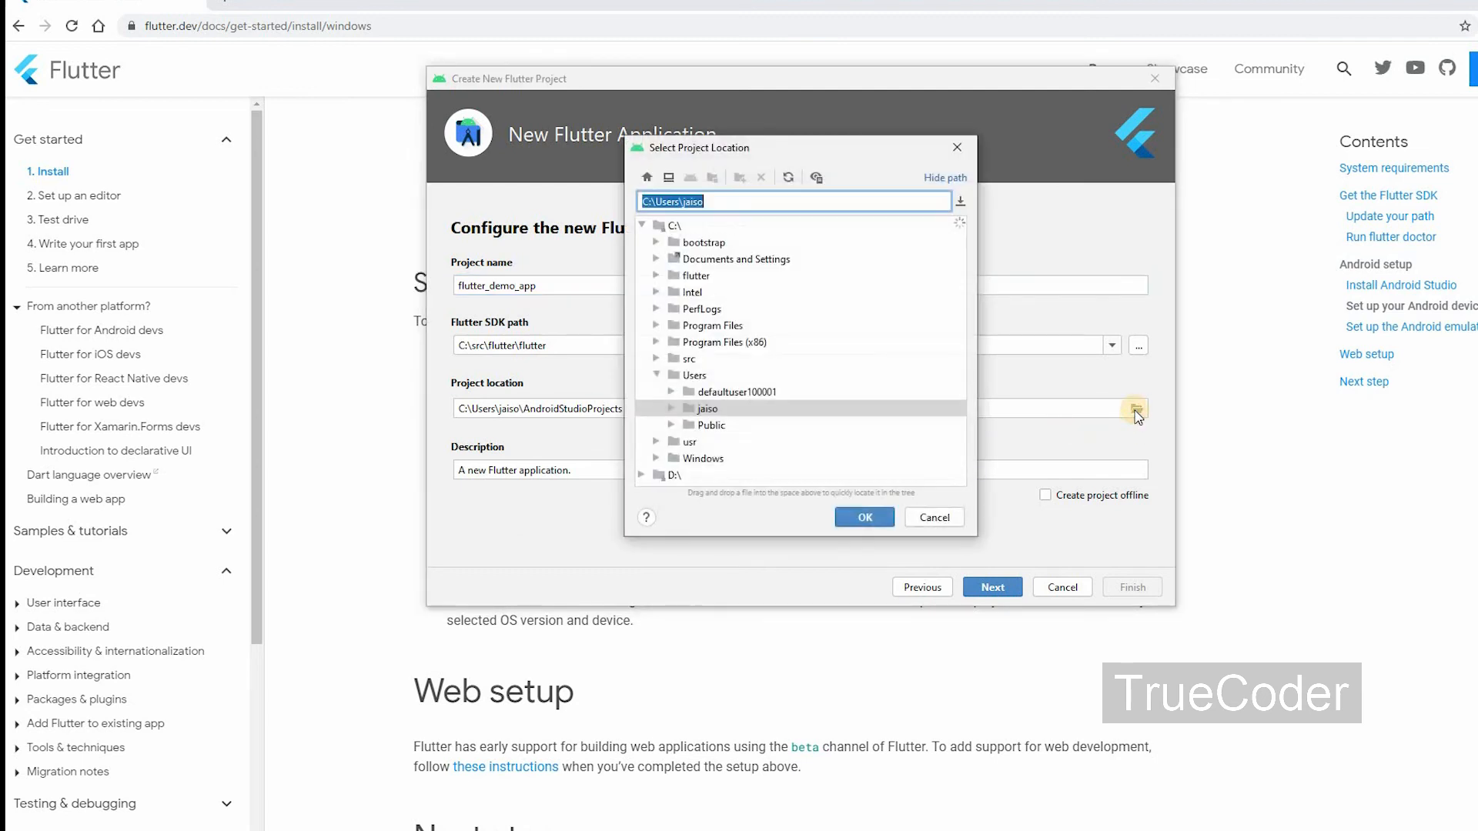
{"action": "left_click", "coordinate": [639, 475]}
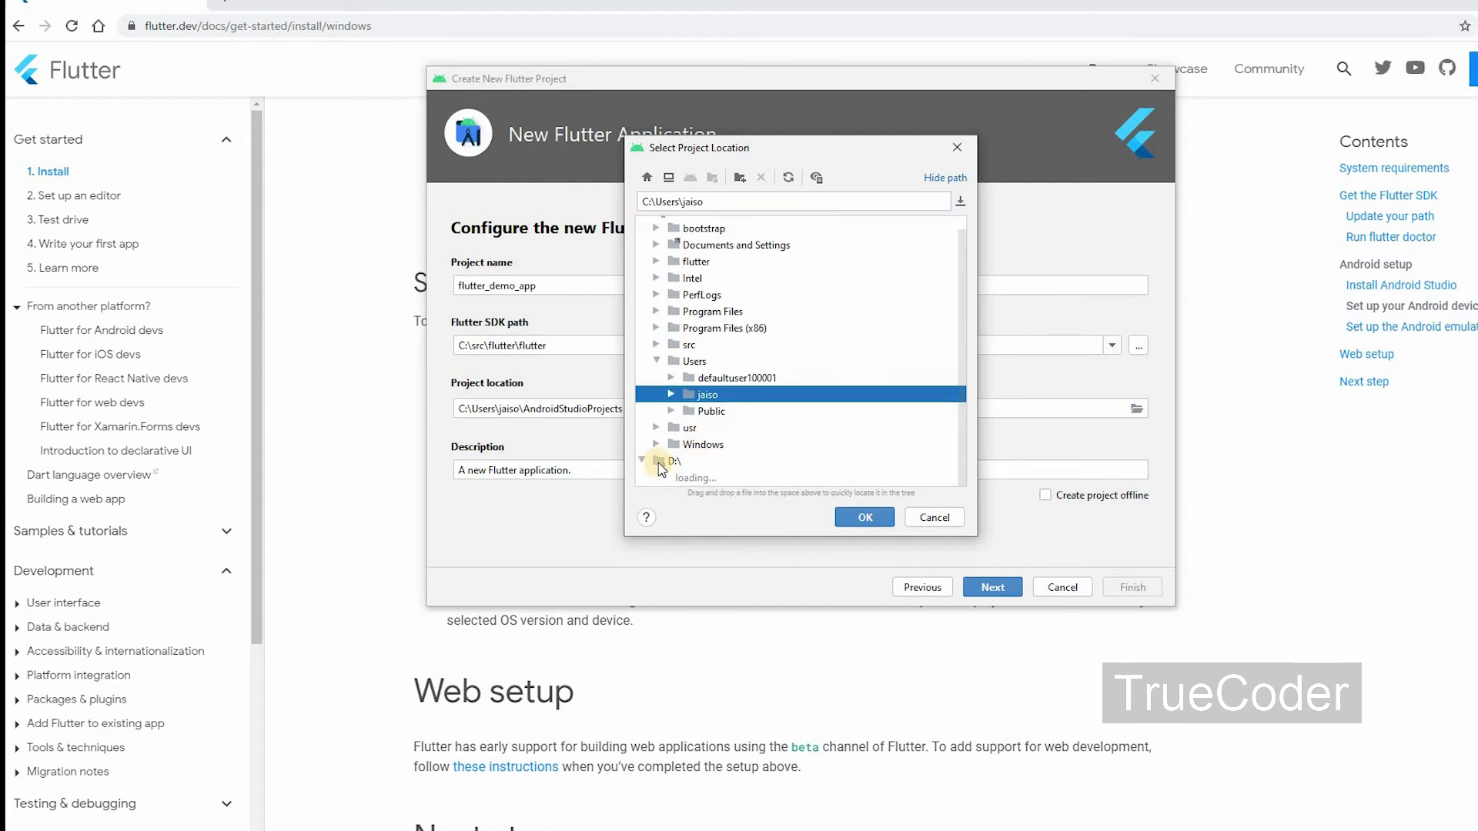
{"action": "left_click", "coordinate": [662, 461]}
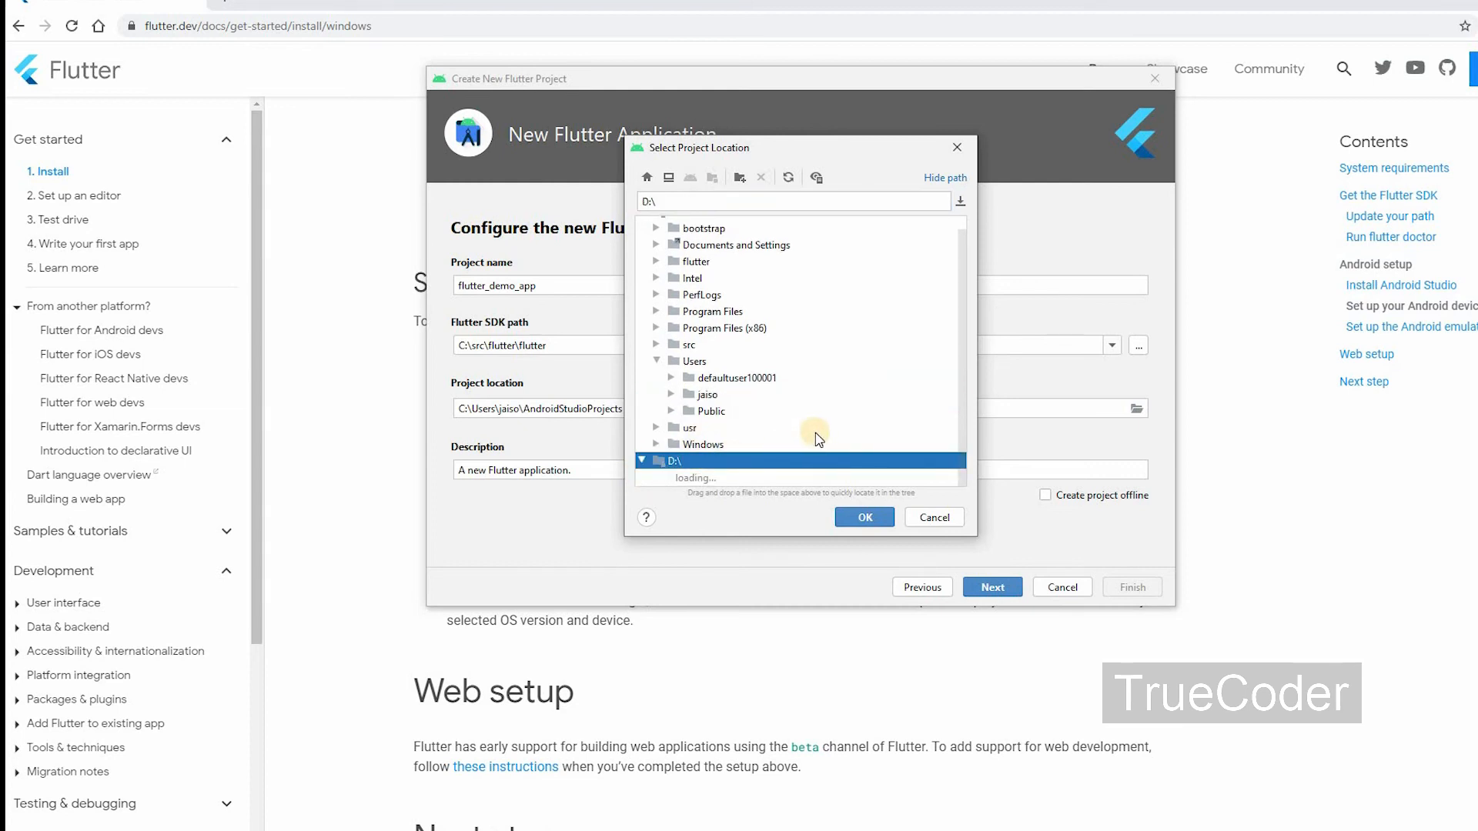
{"action": "left_click", "coordinate": [962, 427]}
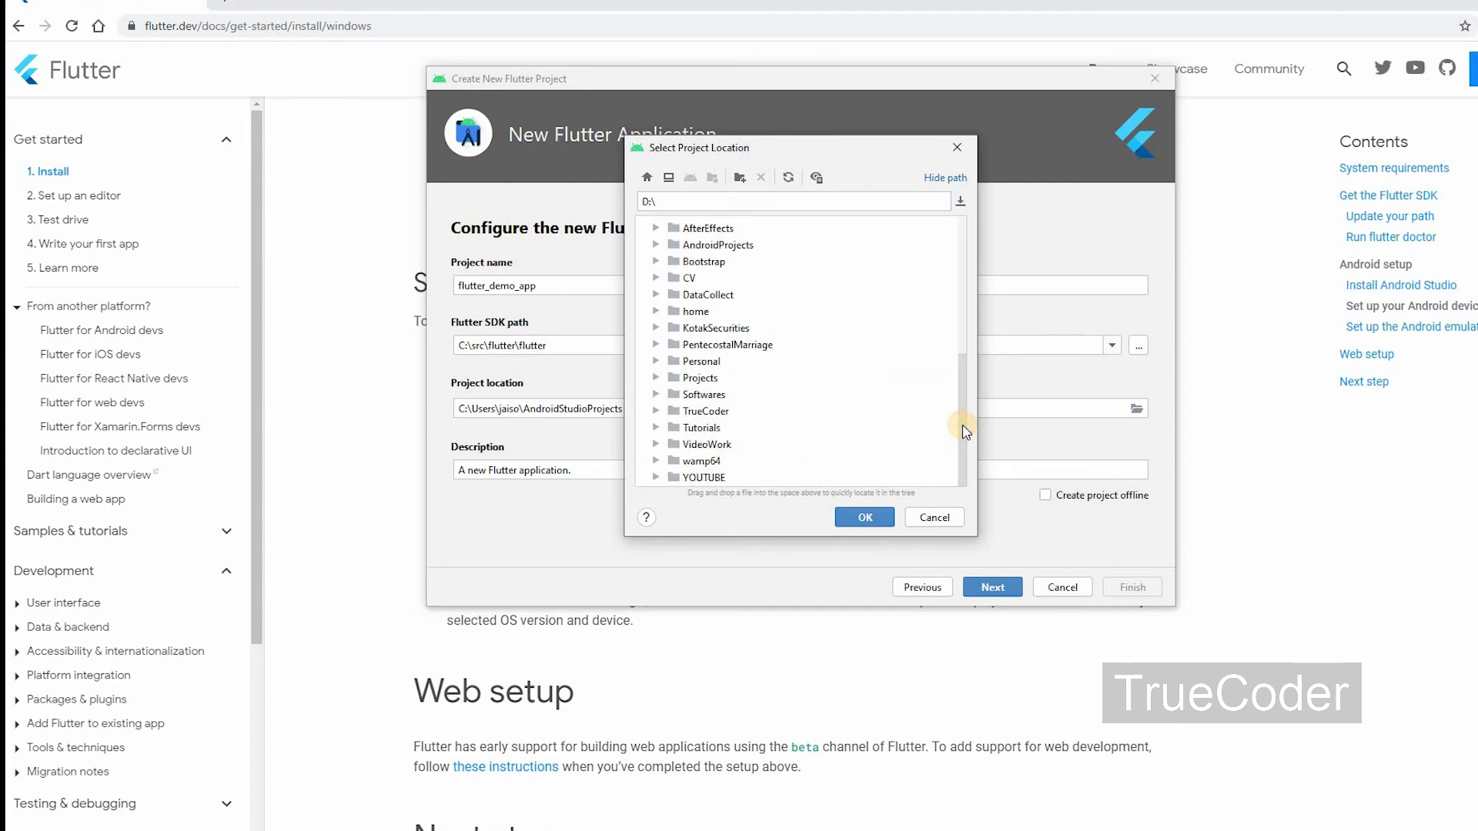
{"action": "double_click", "coordinate": [688, 378]}
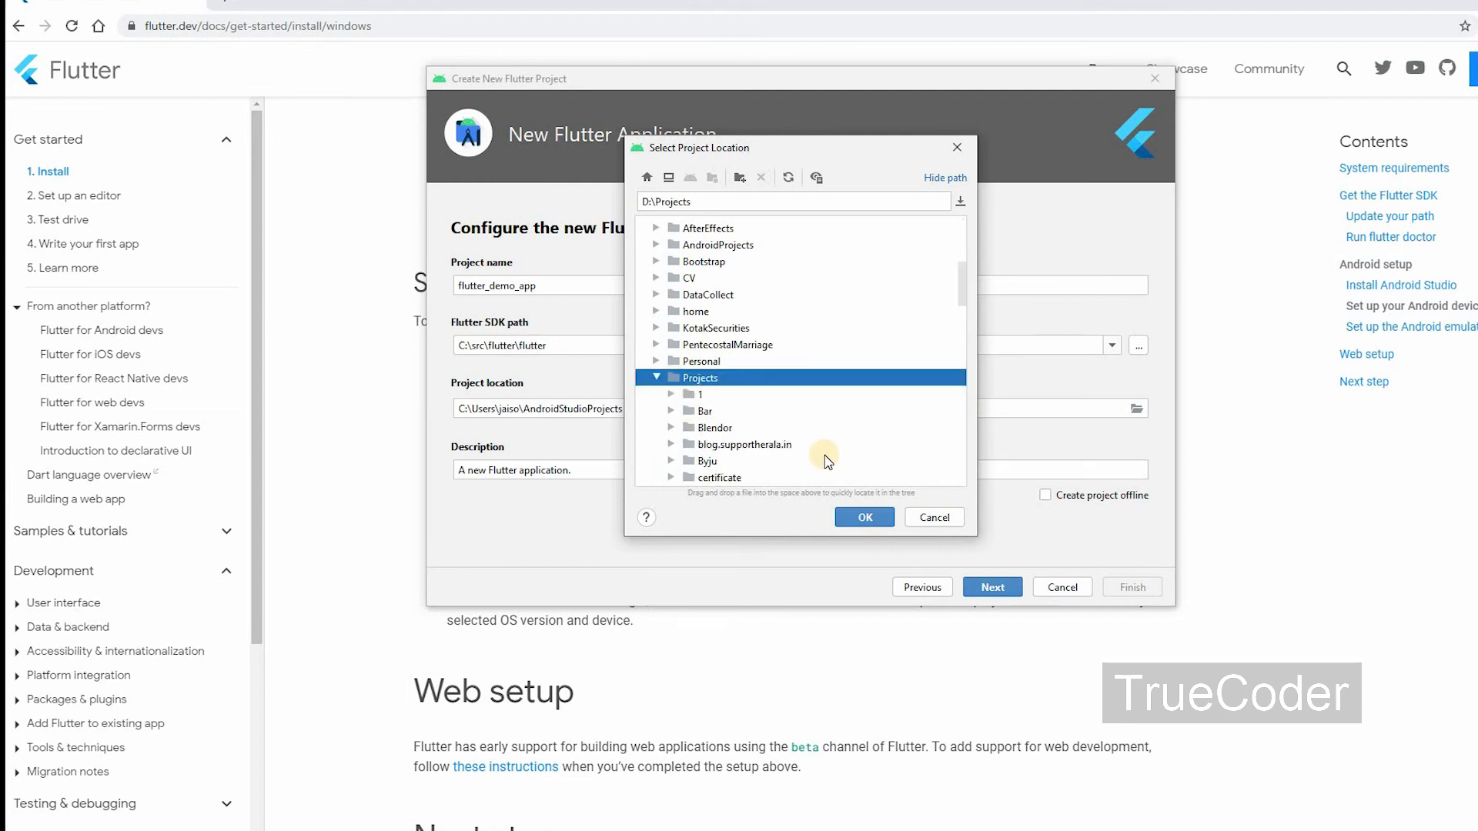
{"action": "scroll", "coordinate": [851, 416], "scroll_direction": "down", "scroll_amount": 3}
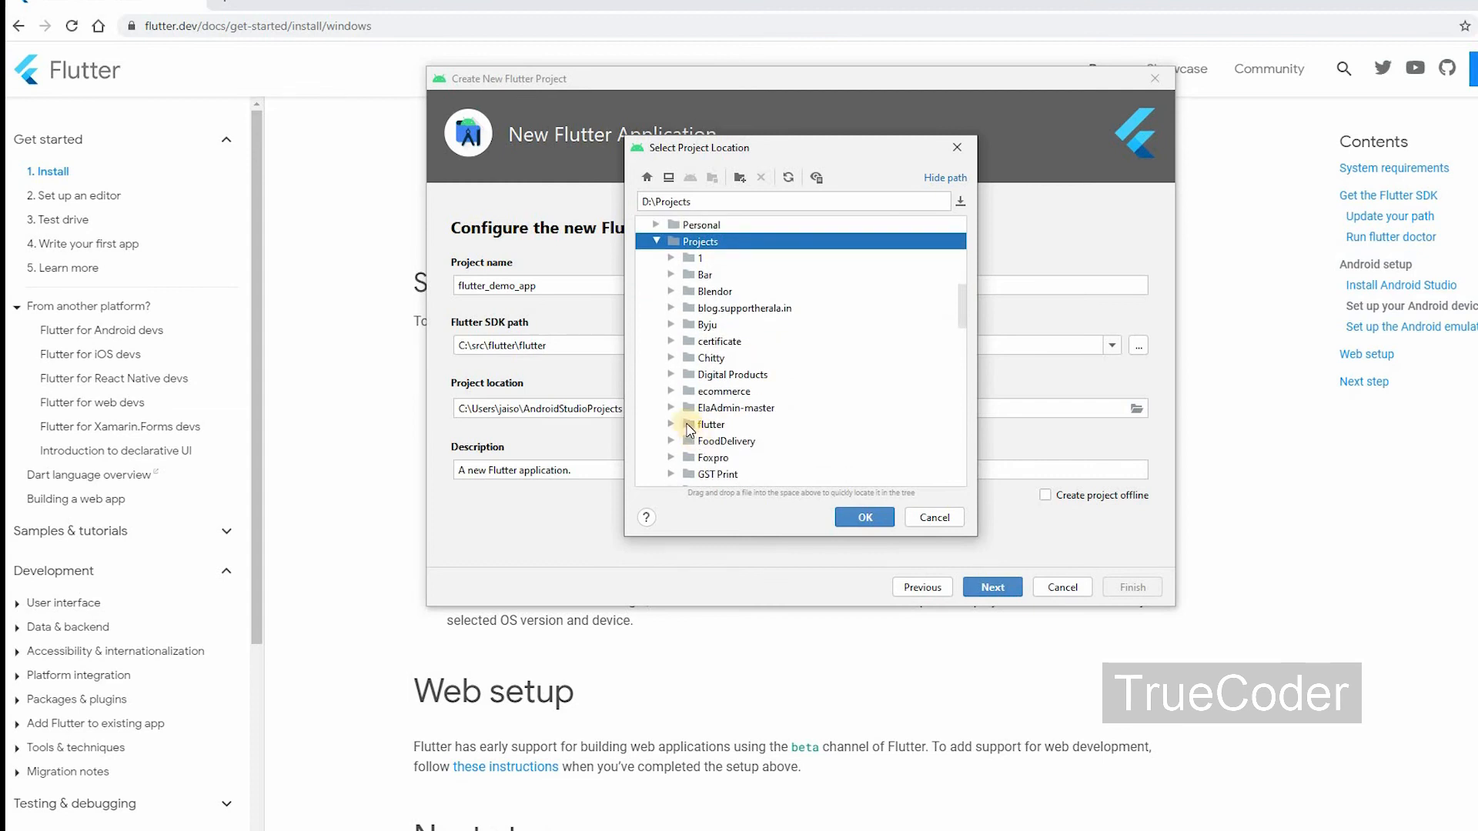
{"action": "double_click", "coordinate": [951, 421]}
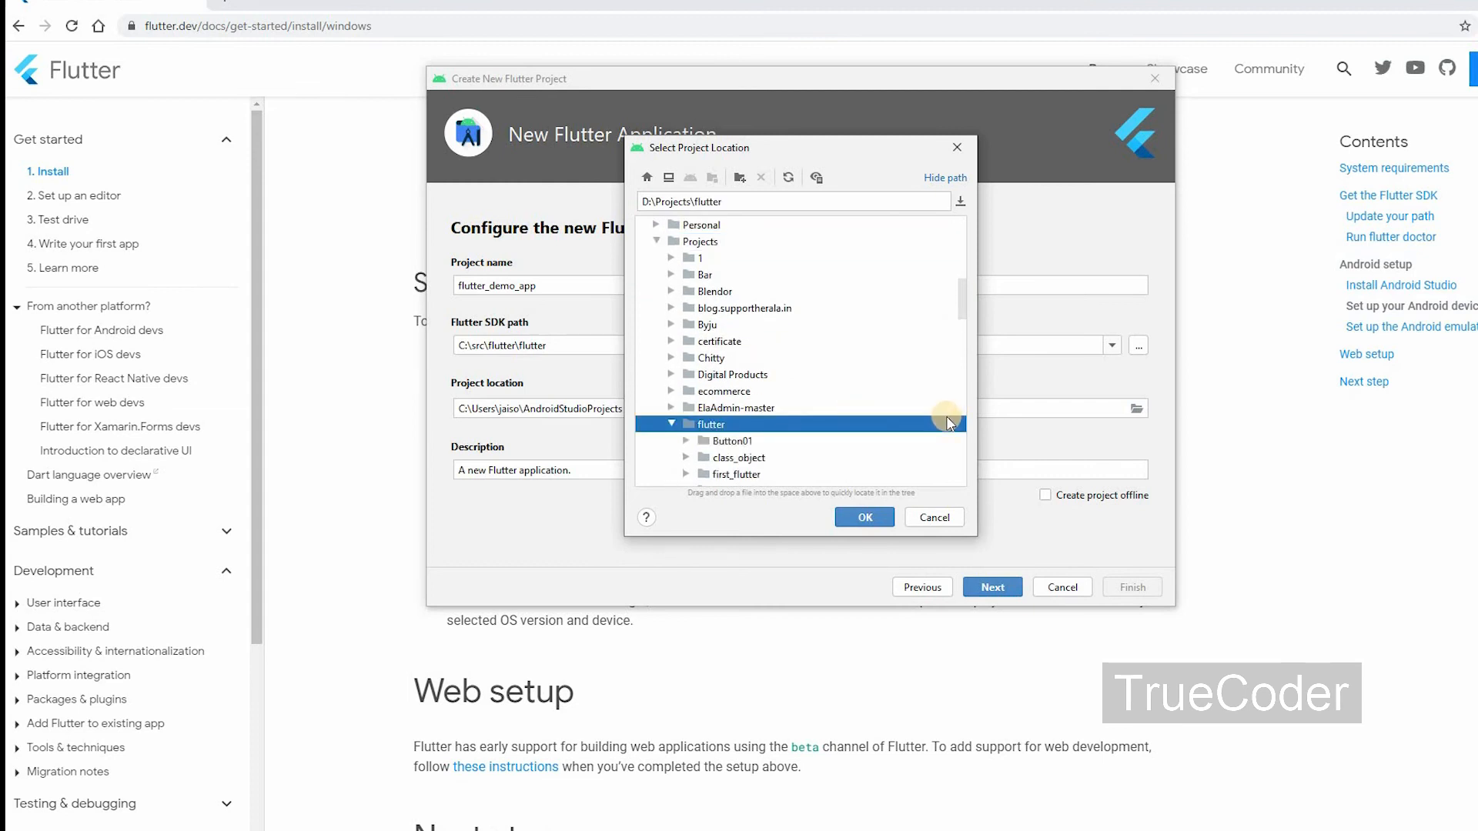
{"action": "scroll", "coordinate": [953, 419], "scroll_direction": "down", "scroll_amount": 5}
{"action": "scroll", "coordinate": [866, 418], "scroll_direction": "up", "scroll_amount": 3}
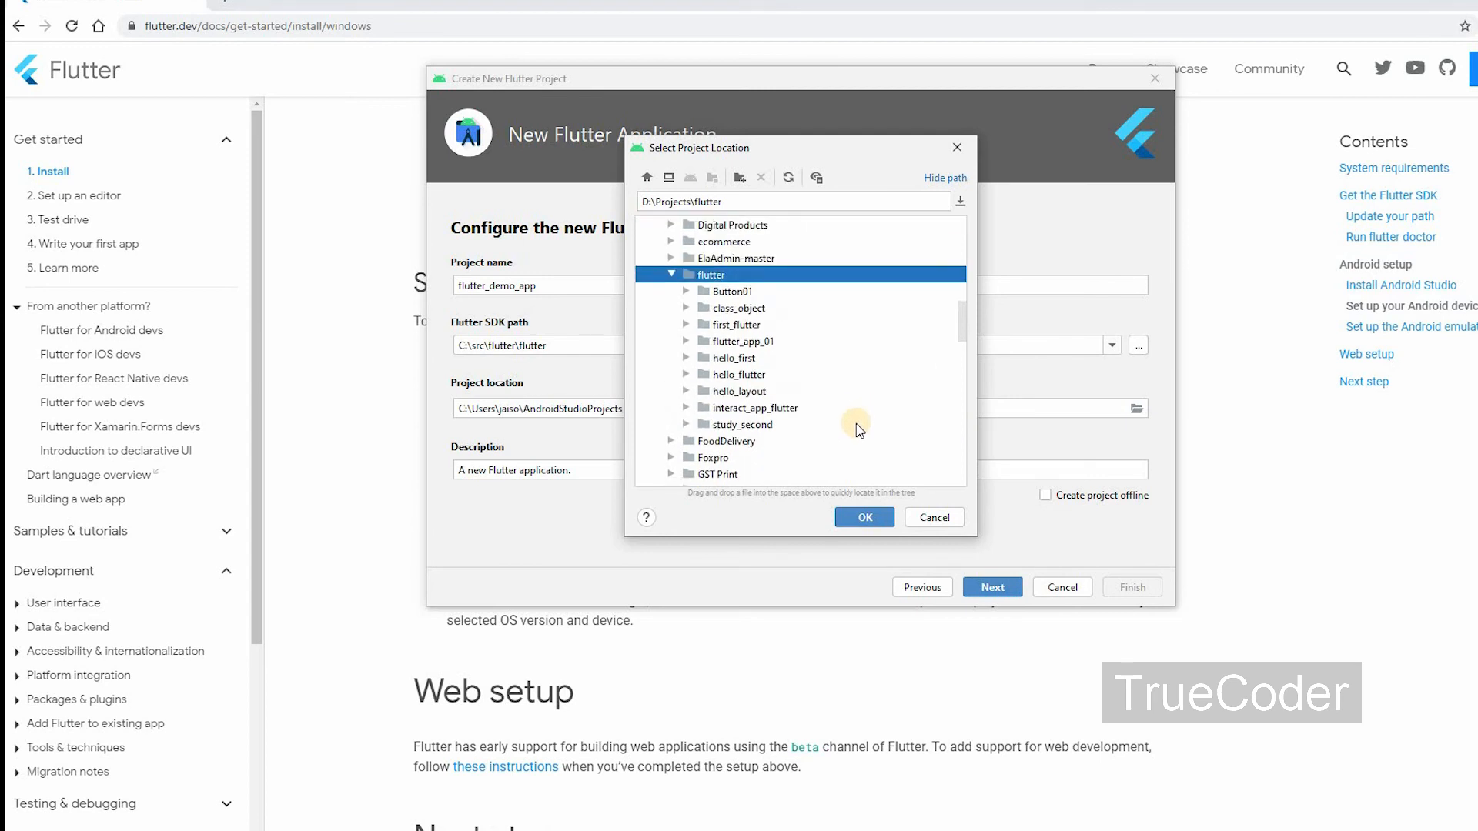
{"action": "left_click", "coordinate": [865, 517]}
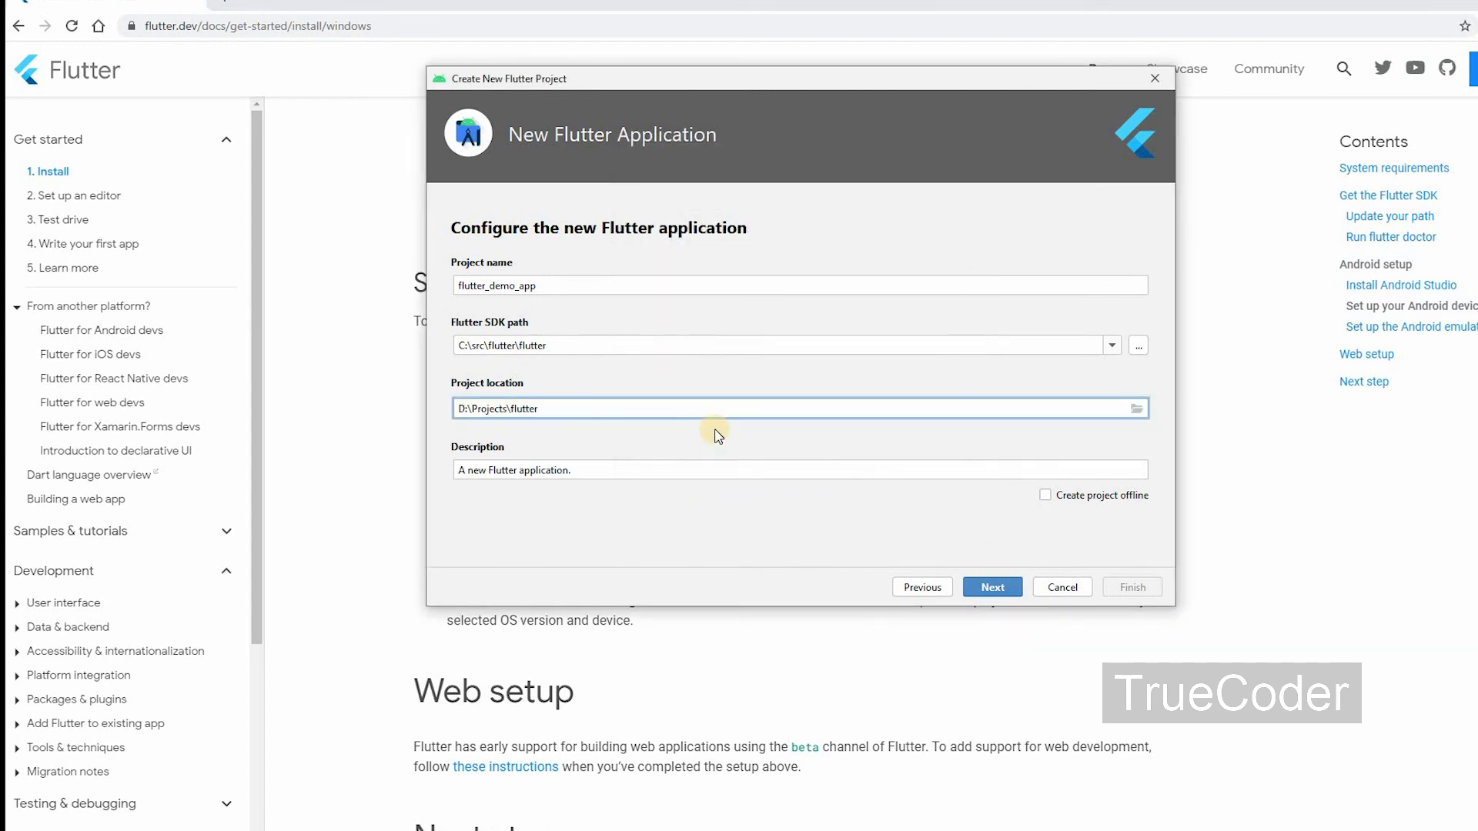
{"action": "left_click", "coordinate": [1001, 587]}
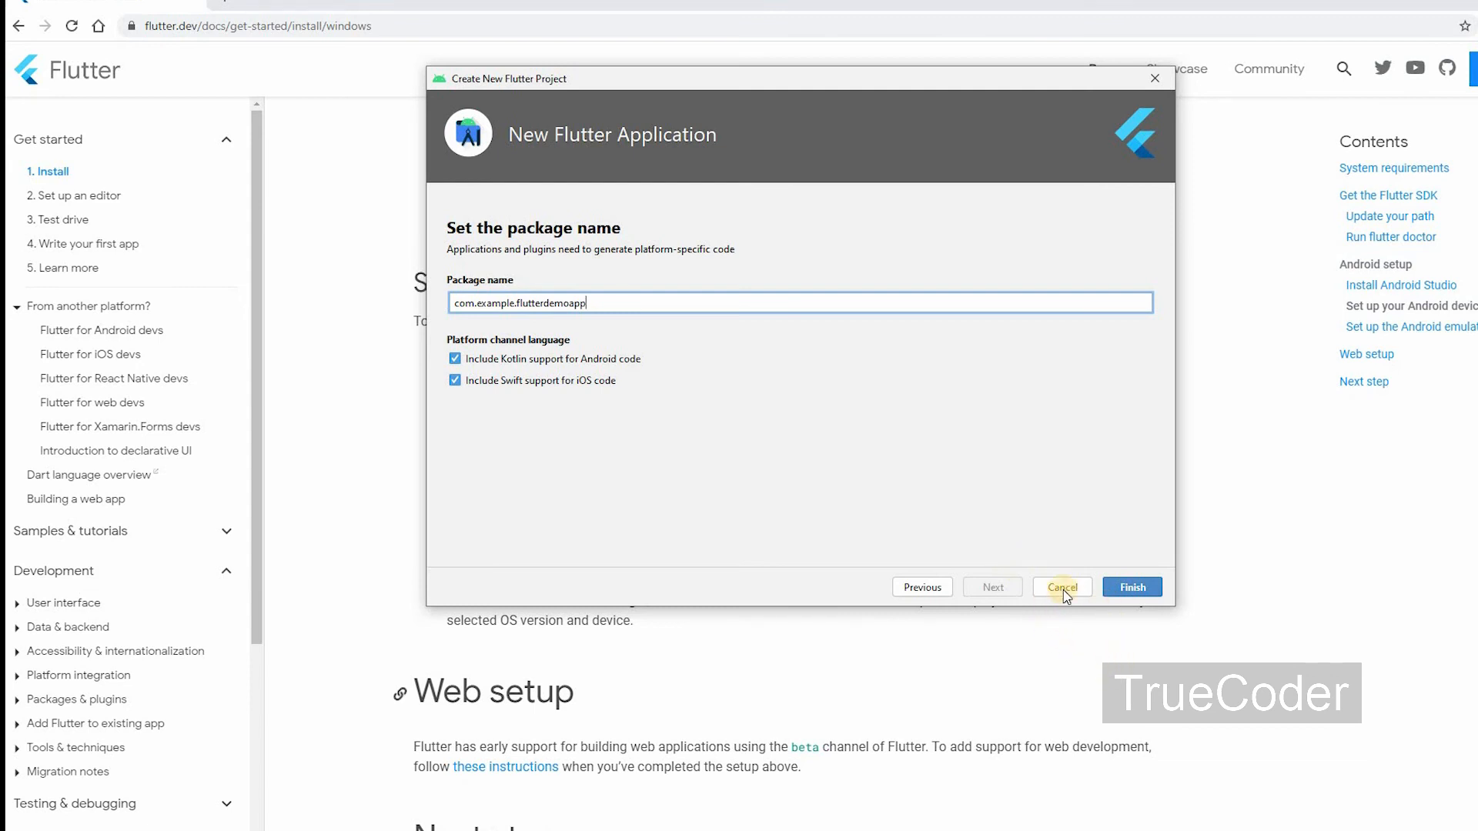
{"action": "left_click", "coordinate": [1134, 588]}
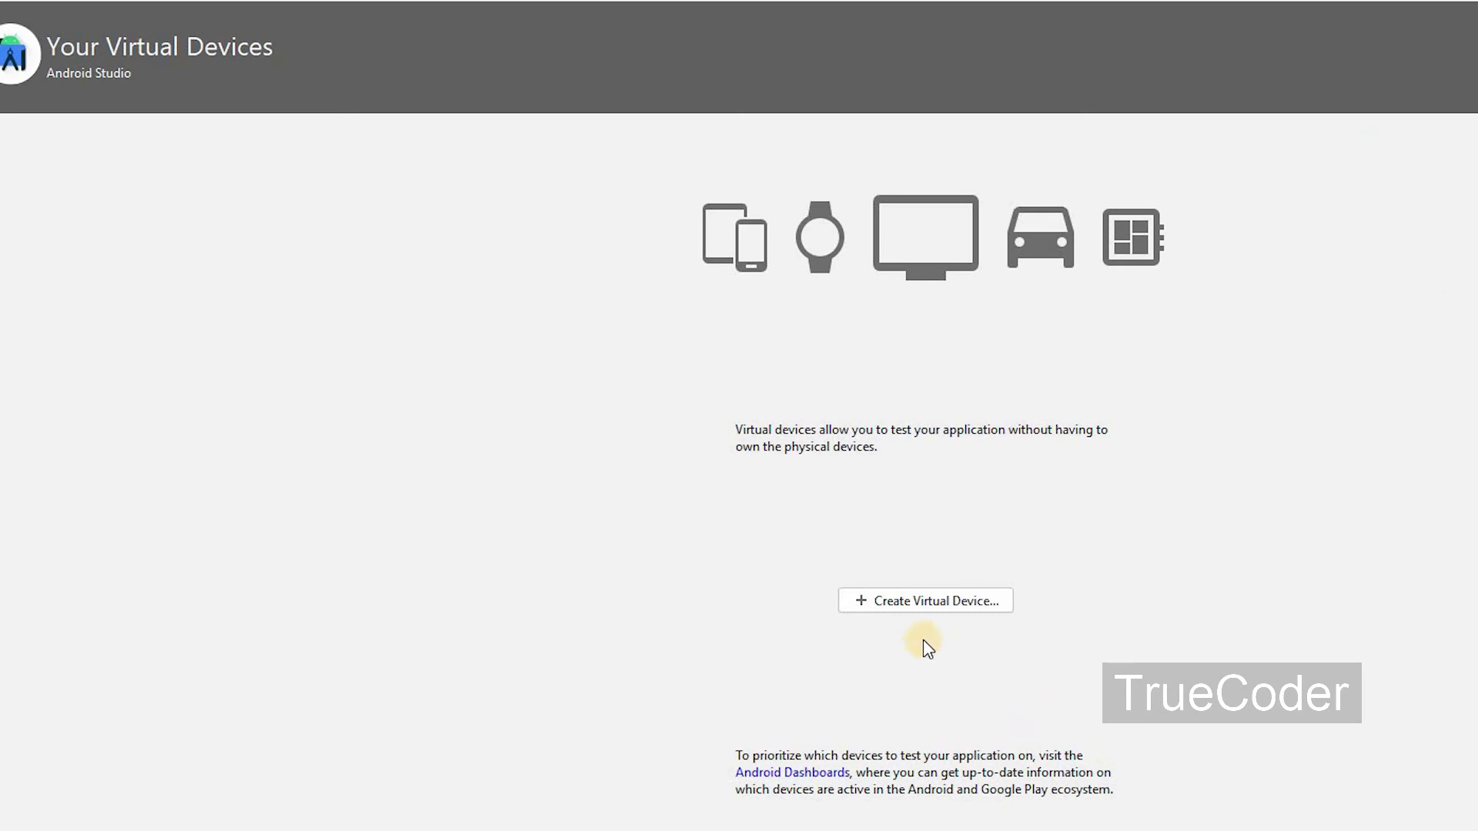
Step: Start a new virtual device with the Nexus 6 phone definition and the R system image, API level 30, x86
{"action": "left_click", "coordinate": [910, 606]}
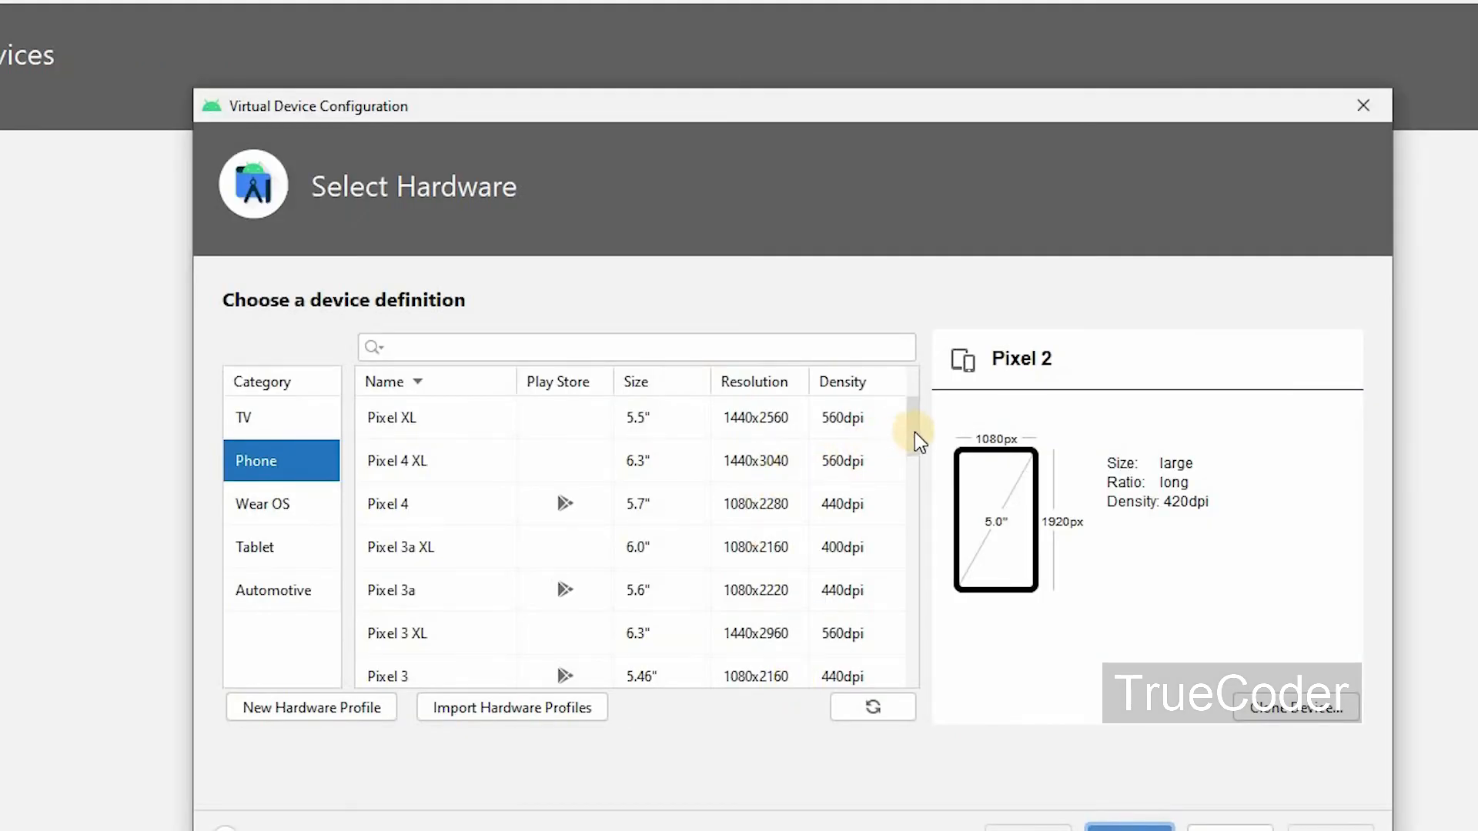
{"action": "left_click_drag", "start_coordinate": [914, 432], "coordinate": [917, 511]}
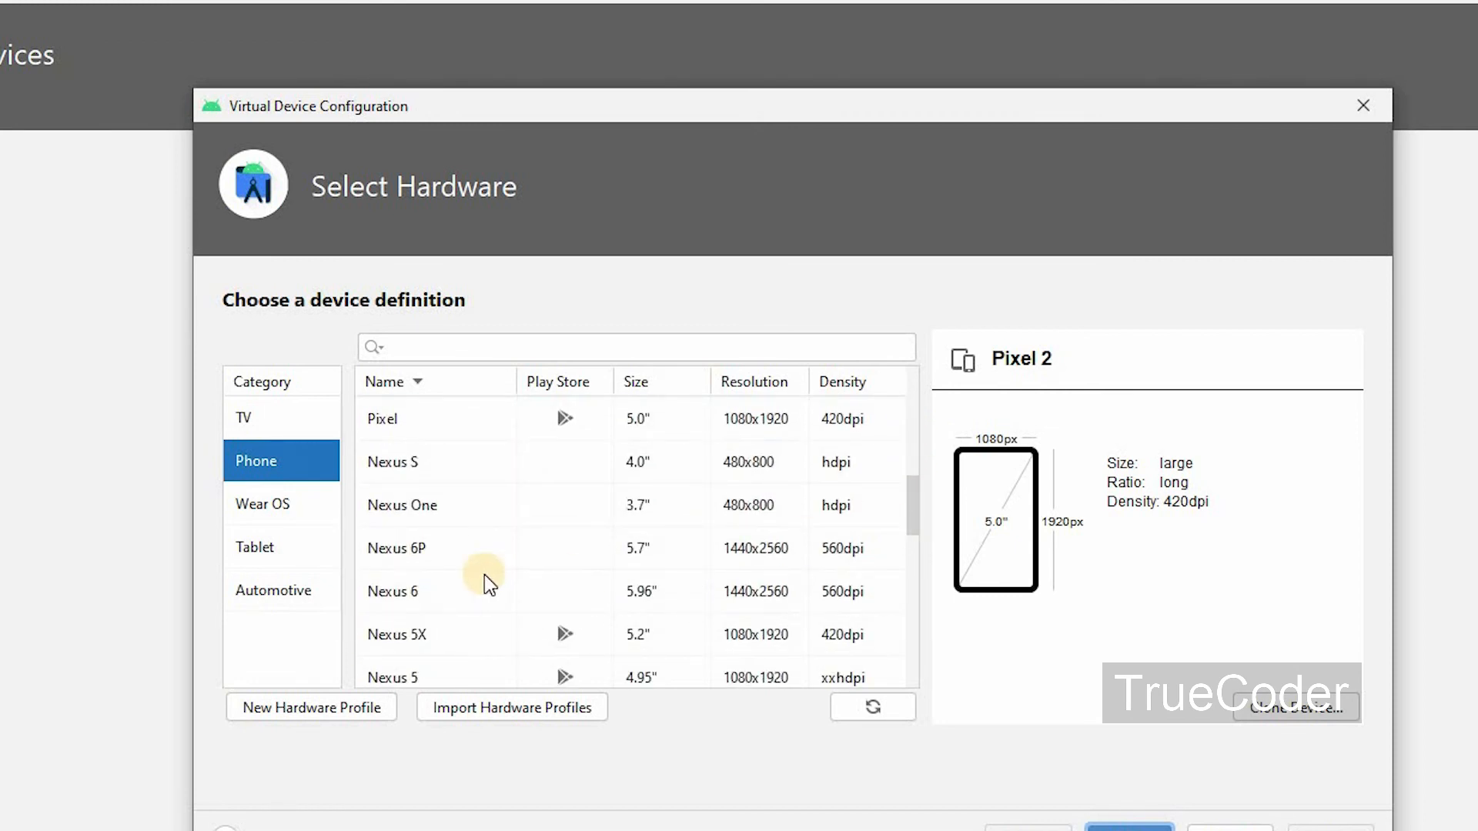
{"action": "left_click", "coordinate": [450, 595]}
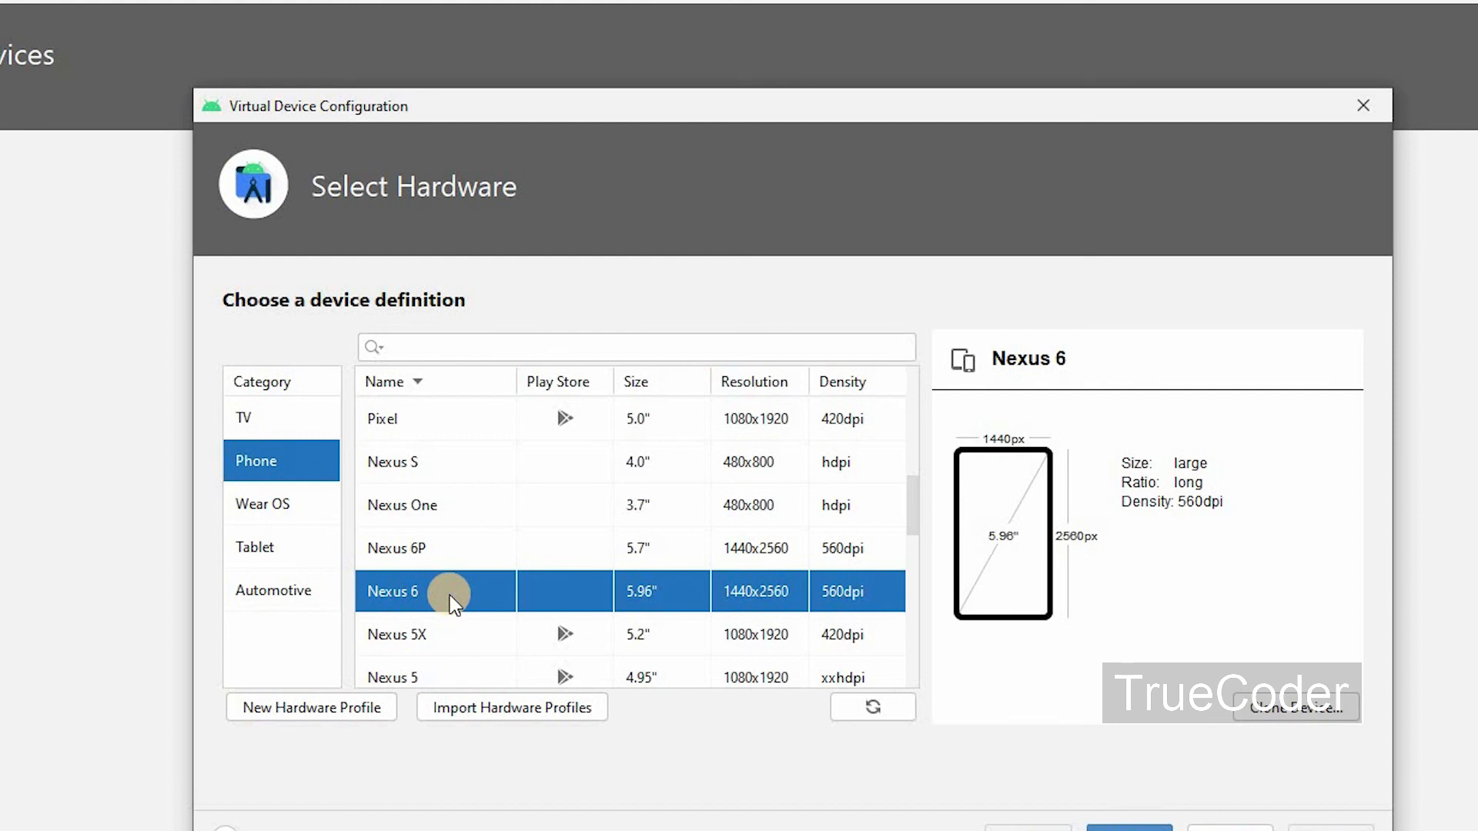
{"action": "left_click", "coordinate": [1130, 830]}
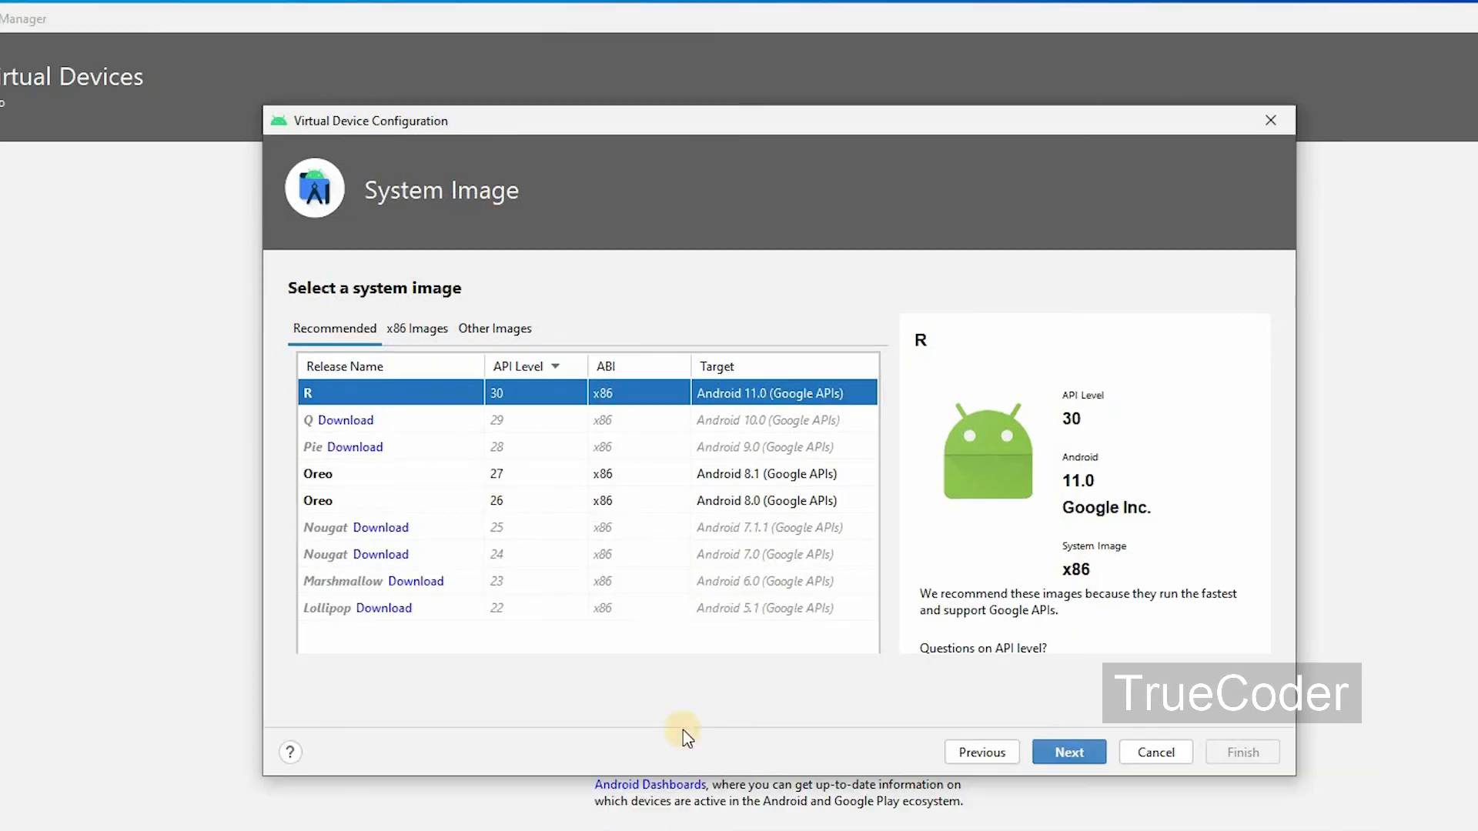
{"action": "left_click", "coordinate": [1086, 751]}
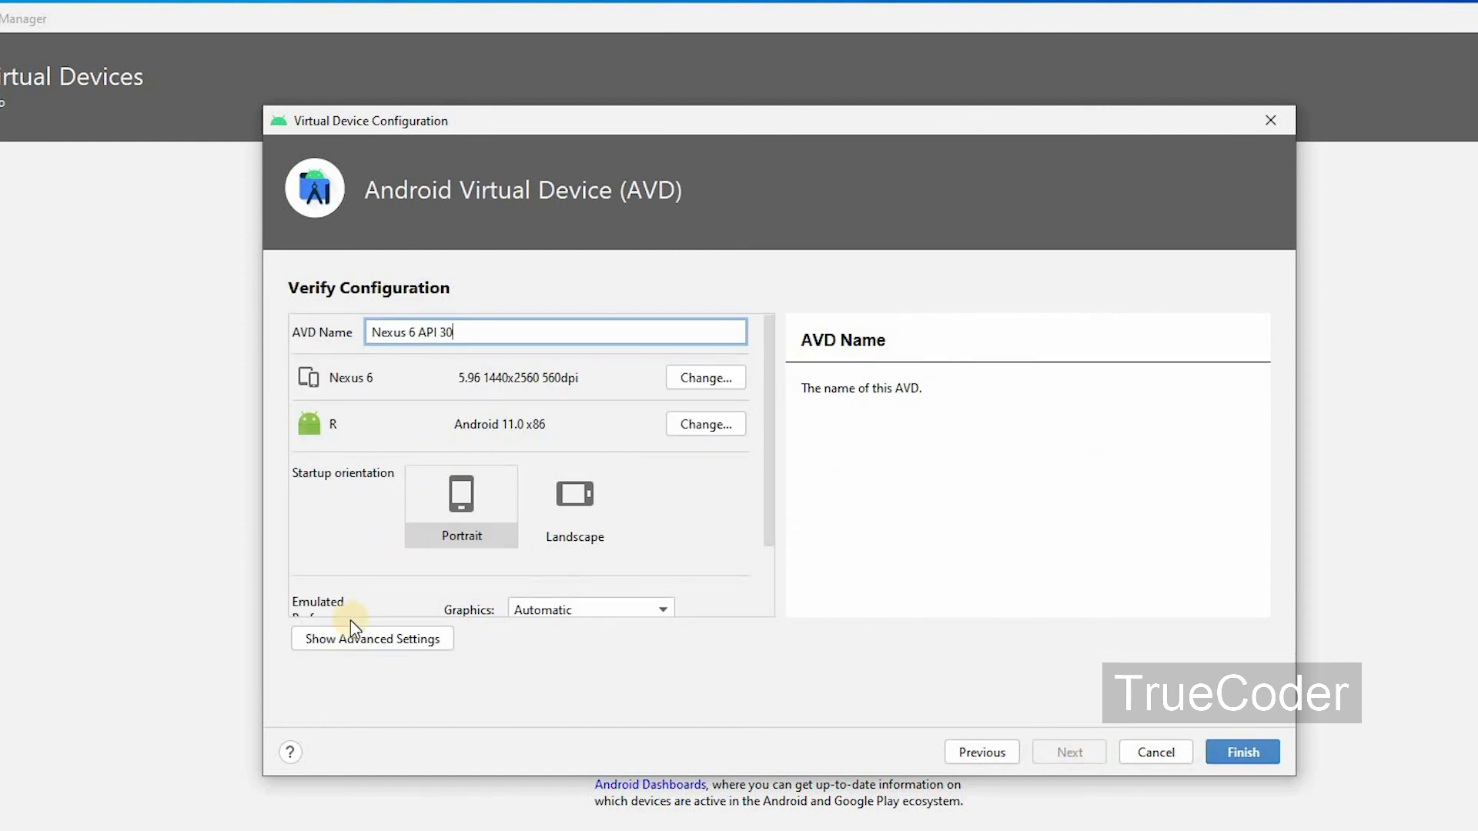
Step: Set the virtual device's emulated graphics to Hardware - GLES 2.0 and finish creating the device
{"action": "scroll", "coordinate": [516, 578], "scroll_direction": "down", "scroll_amount": 3}
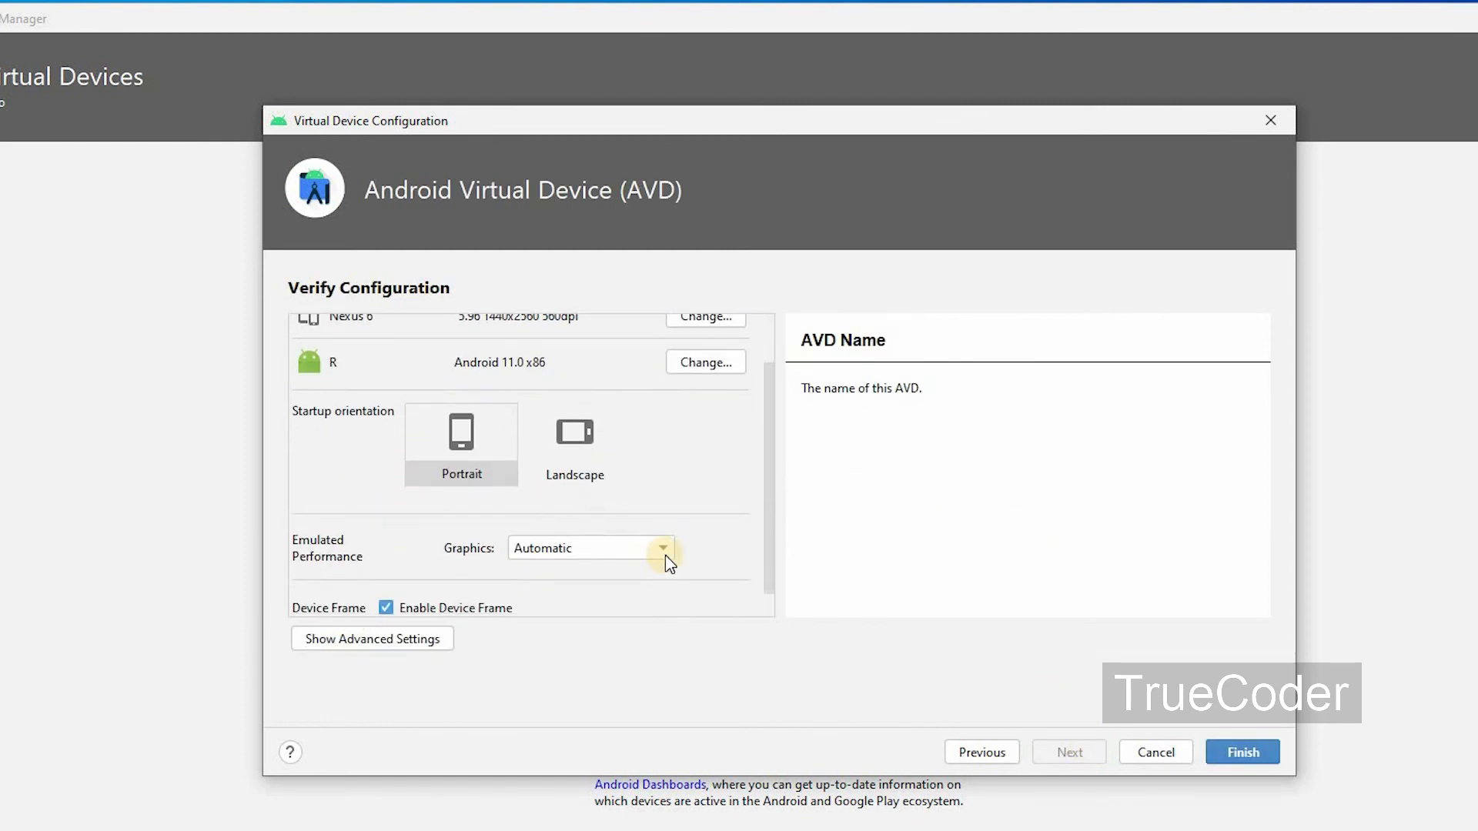
{"action": "scroll", "coordinate": [665, 556], "scroll_direction": "up", "scroll_amount": 3}
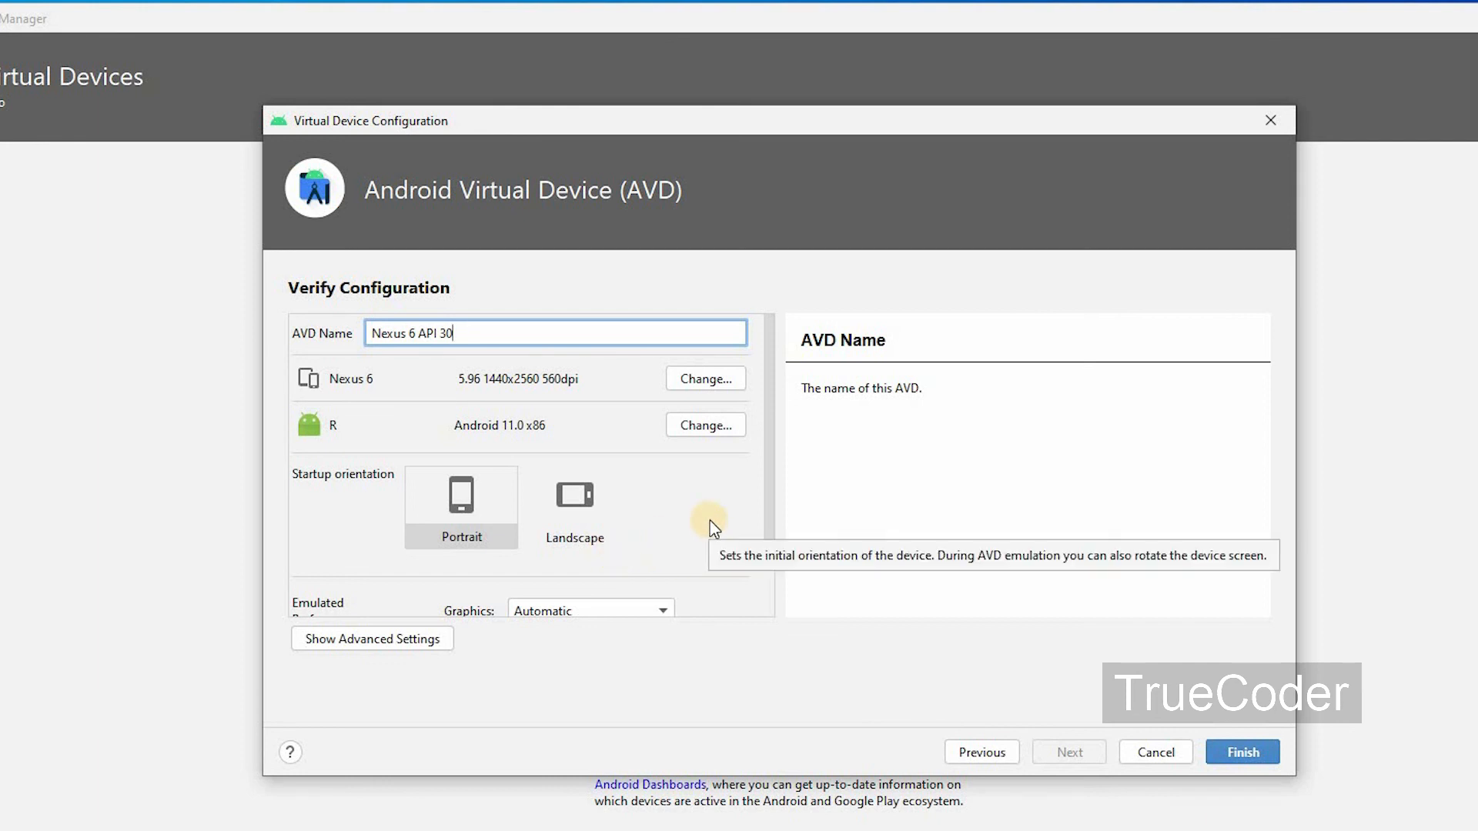
{"action": "scroll", "coordinate": [710, 520], "scroll_direction": "down", "scroll_amount": 1}
{"action": "scroll", "coordinate": [710, 520], "scroll_direction": "down", "scroll_amount": 2}
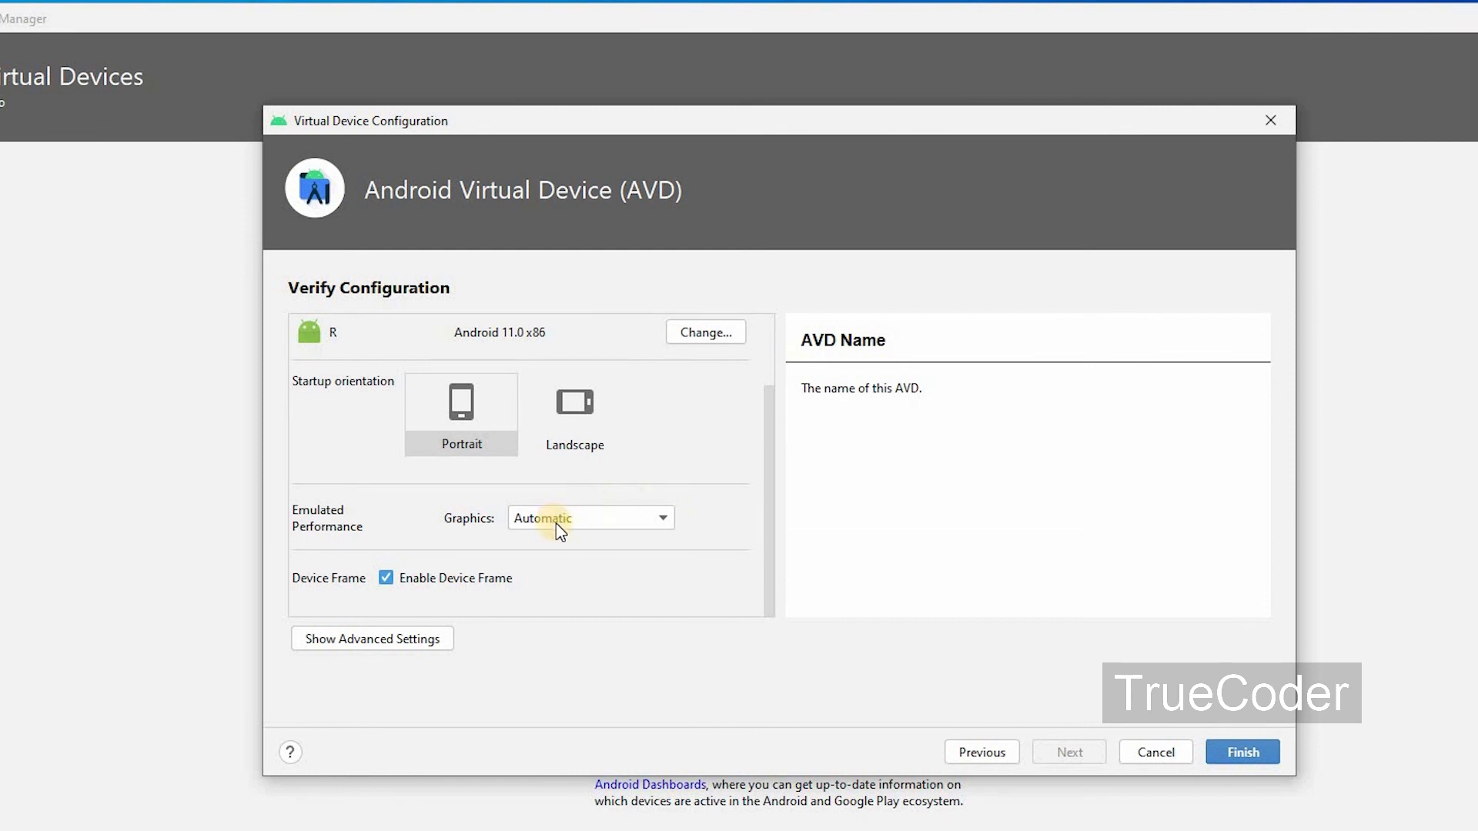
{"action": "left_click", "coordinate": [664, 521]}
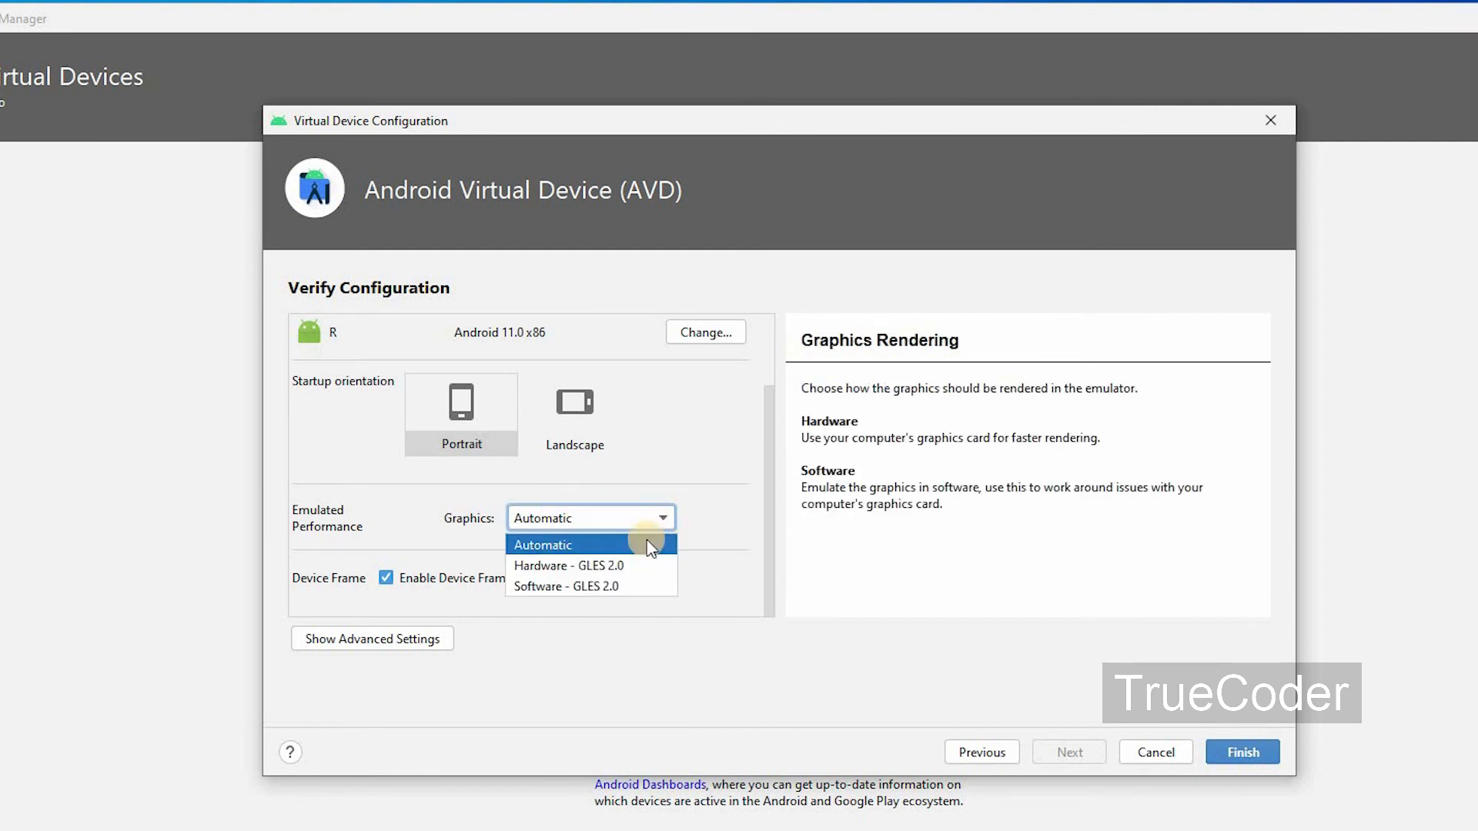
{"action": "left_click", "coordinate": [598, 569]}
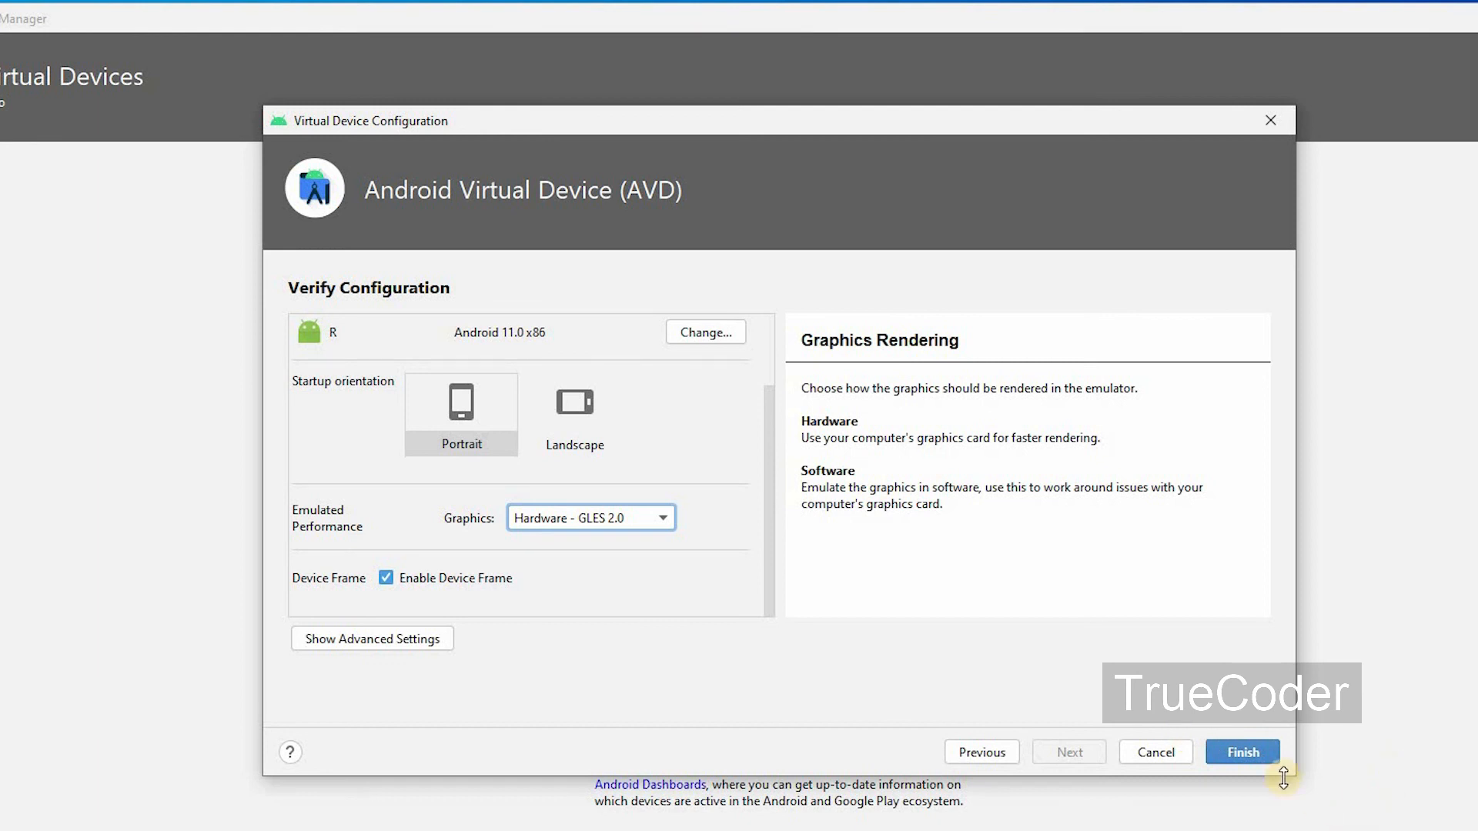
{"action": "left_click", "coordinate": [1244, 752]}
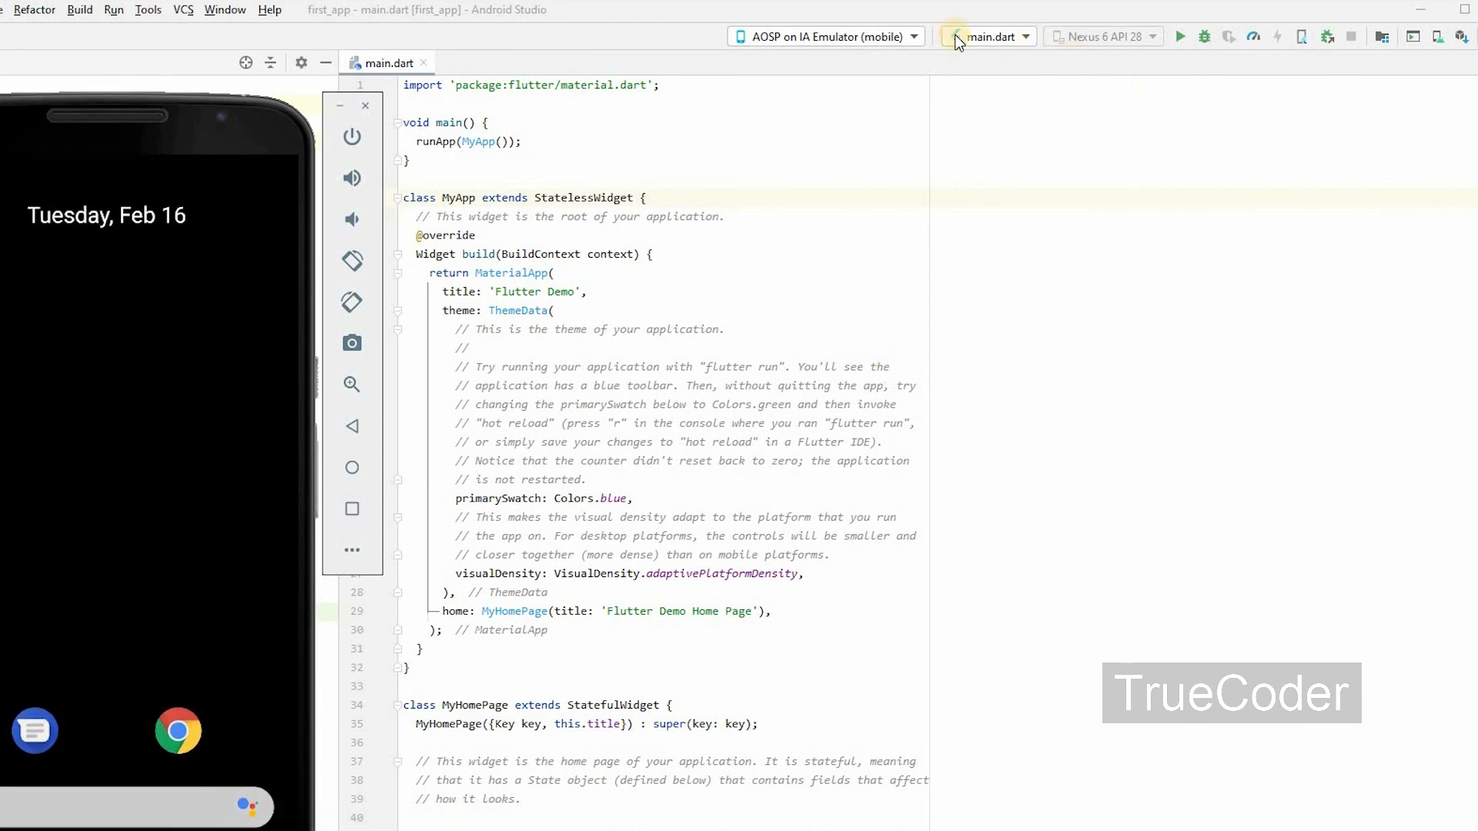
Step: Check the available target devices, run main.dart on AOSP on IA Emulator (mobile) and reposition the emulator window
{"action": "left_click", "coordinate": [886, 36]}
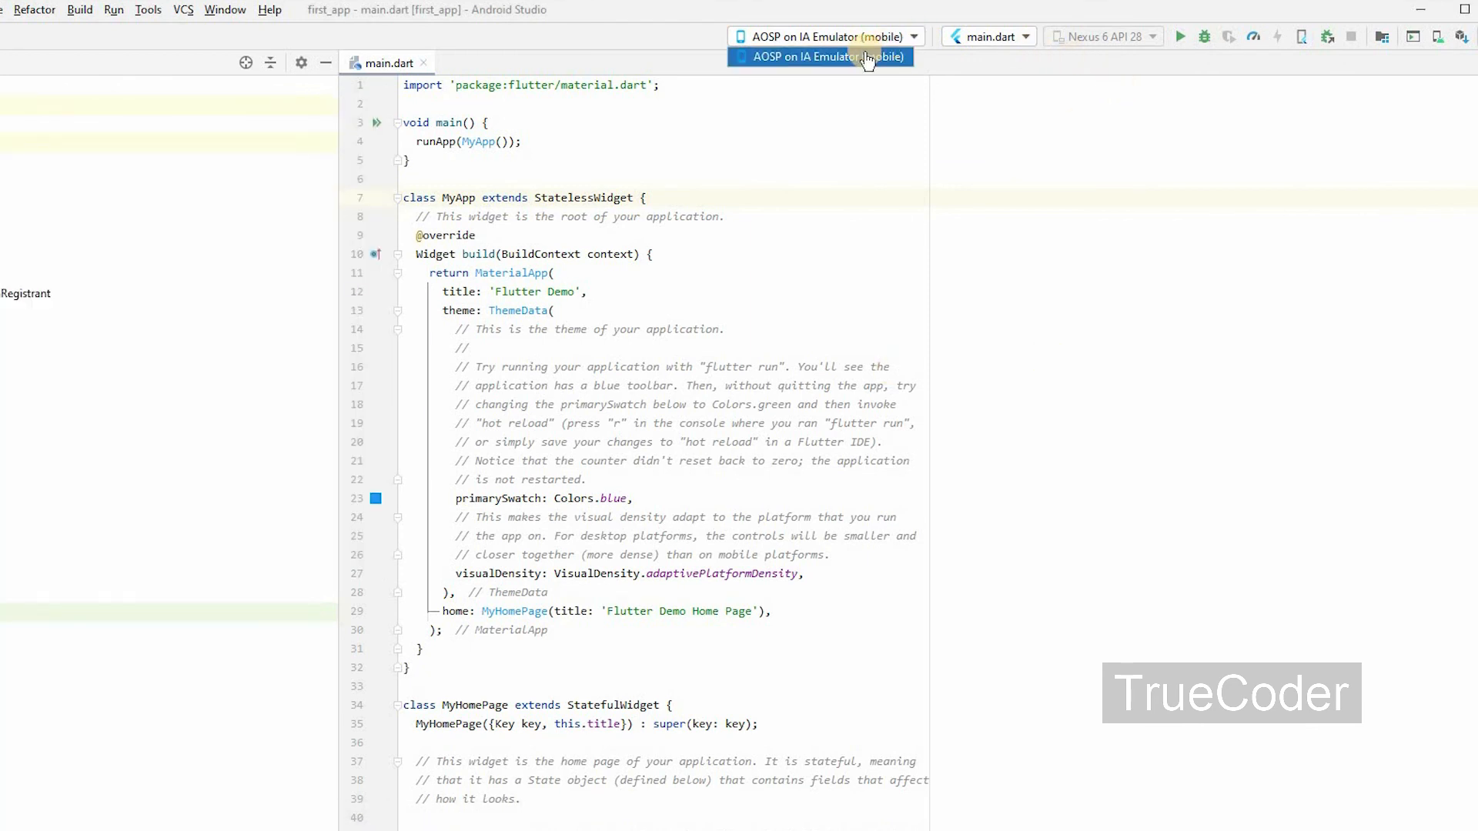
{"action": "left_click", "coordinate": [1000, 129]}
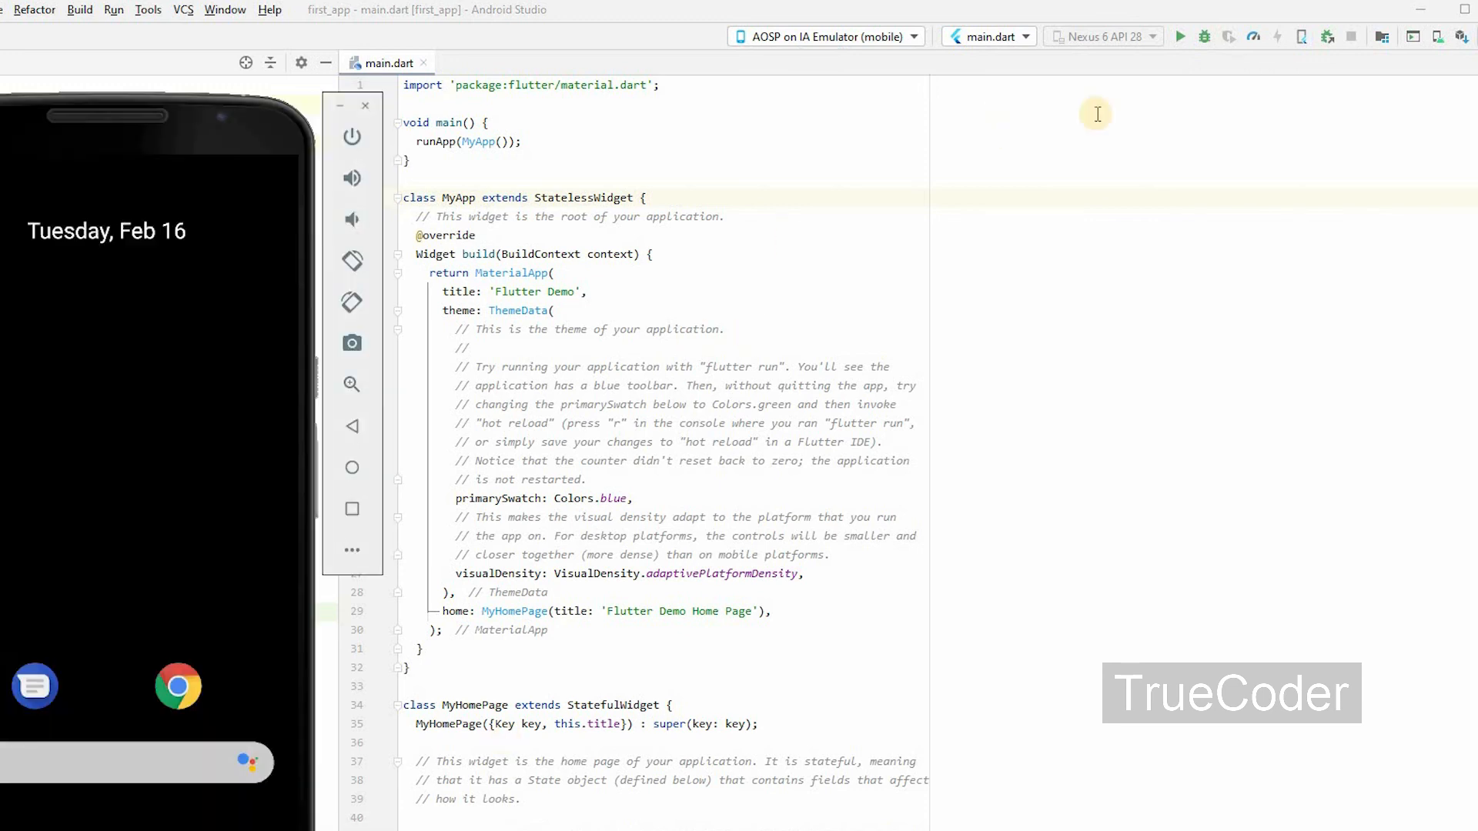
{"action": "left_click", "coordinate": [1180, 39]}
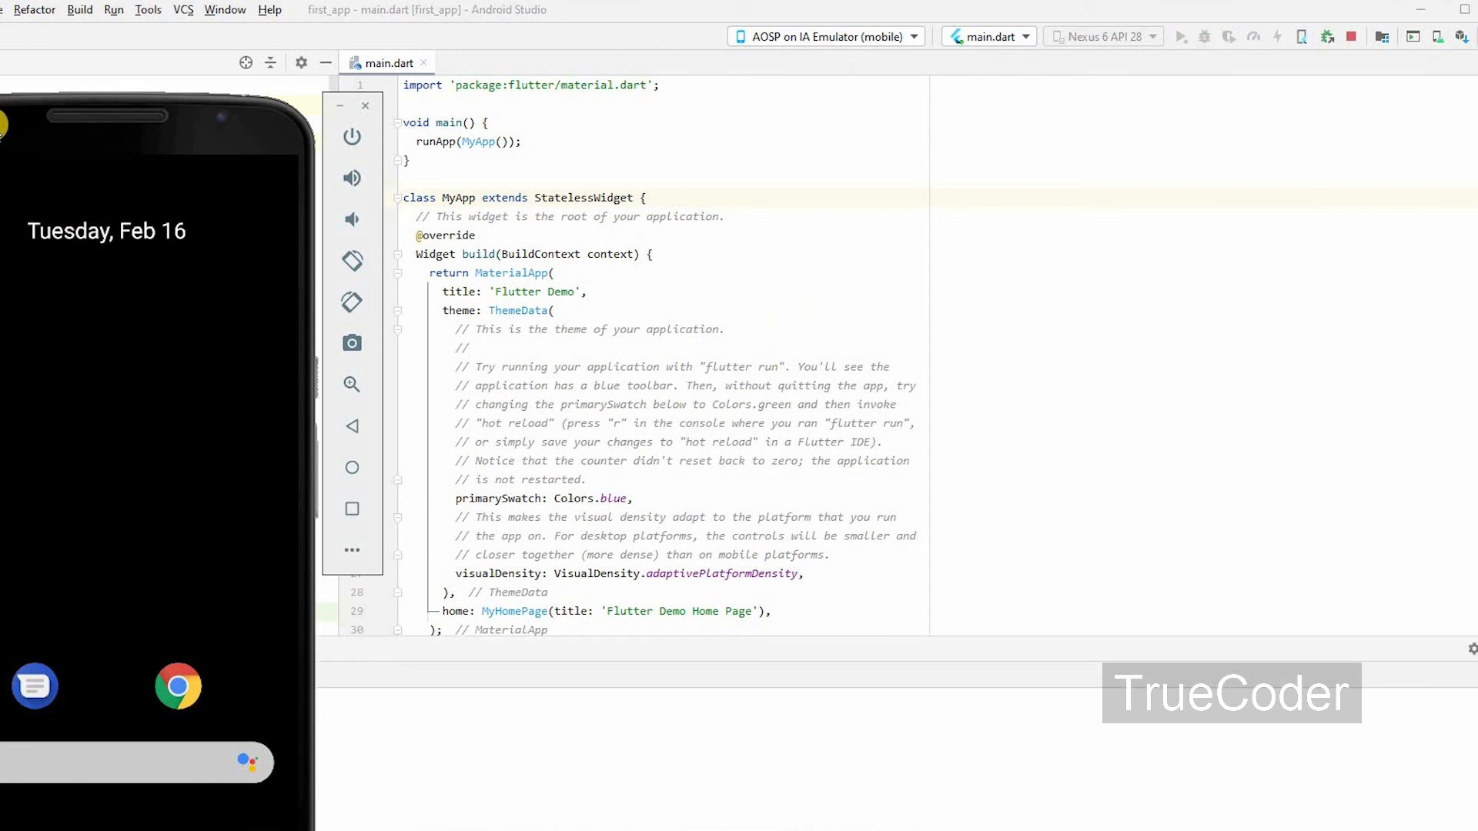
{"action": "left_click_drag", "start_coordinate": [121, 125], "coordinate": [740, 122]}
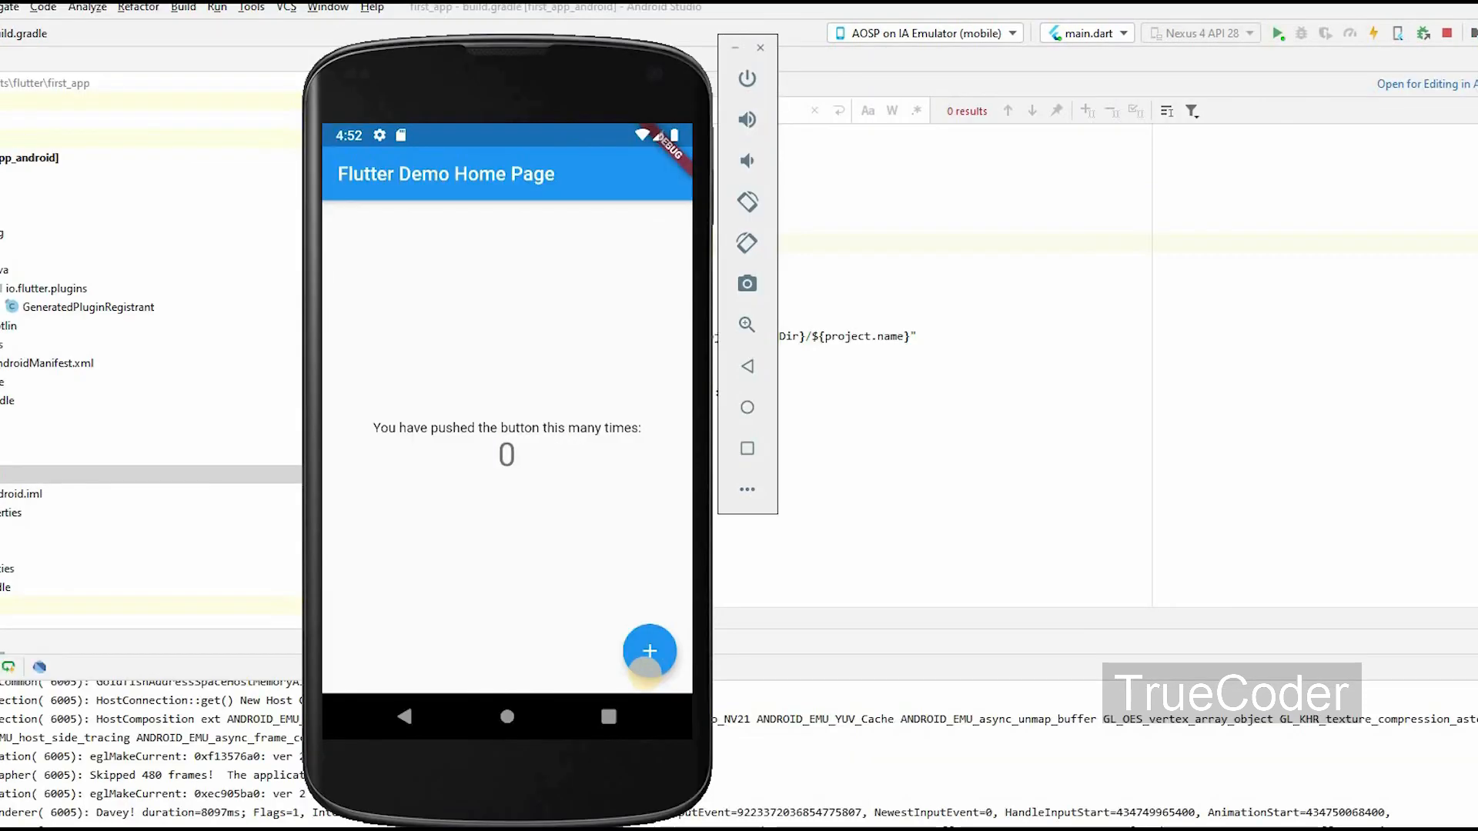
Step: Test the running demo app by incrementing its counter several times
{"action": "left_click", "coordinate": [647, 653]}
{"action": "left_click", "coordinate": [647, 652]}
{"action": "left_click", "coordinate": [646, 652]}
{"action": "left_click", "coordinate": [645, 653]}
{"action": "left_click", "coordinate": [645, 653]}
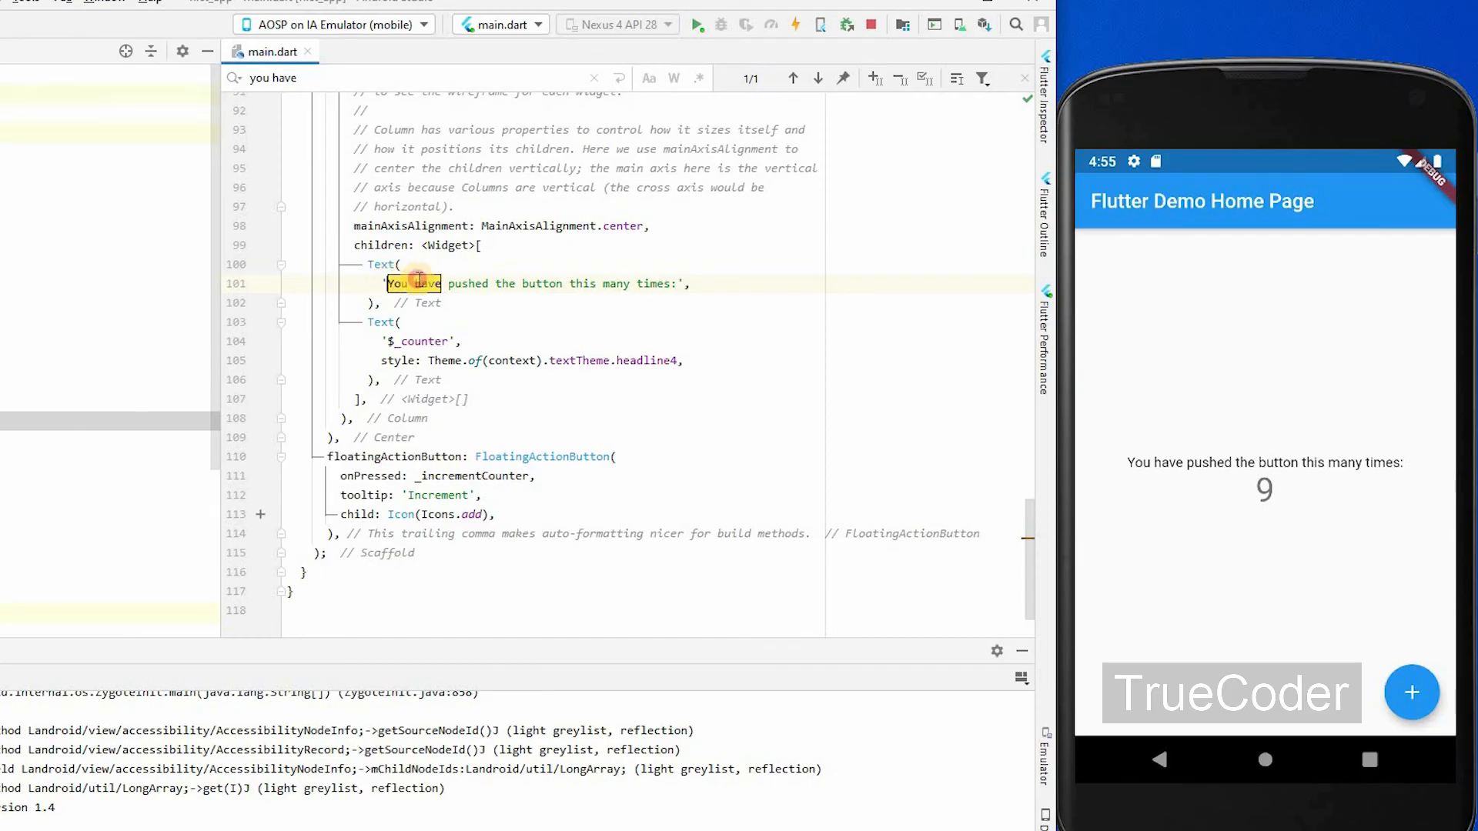
Step: Replace the counter's caption text in main.dart with 'Button Click:' and hot reload the running app
{"action": "left_click", "coordinate": [589, 285]}
{"action": "left_click_drag", "start_coordinate": [589, 285], "coordinate": [671, 285]}
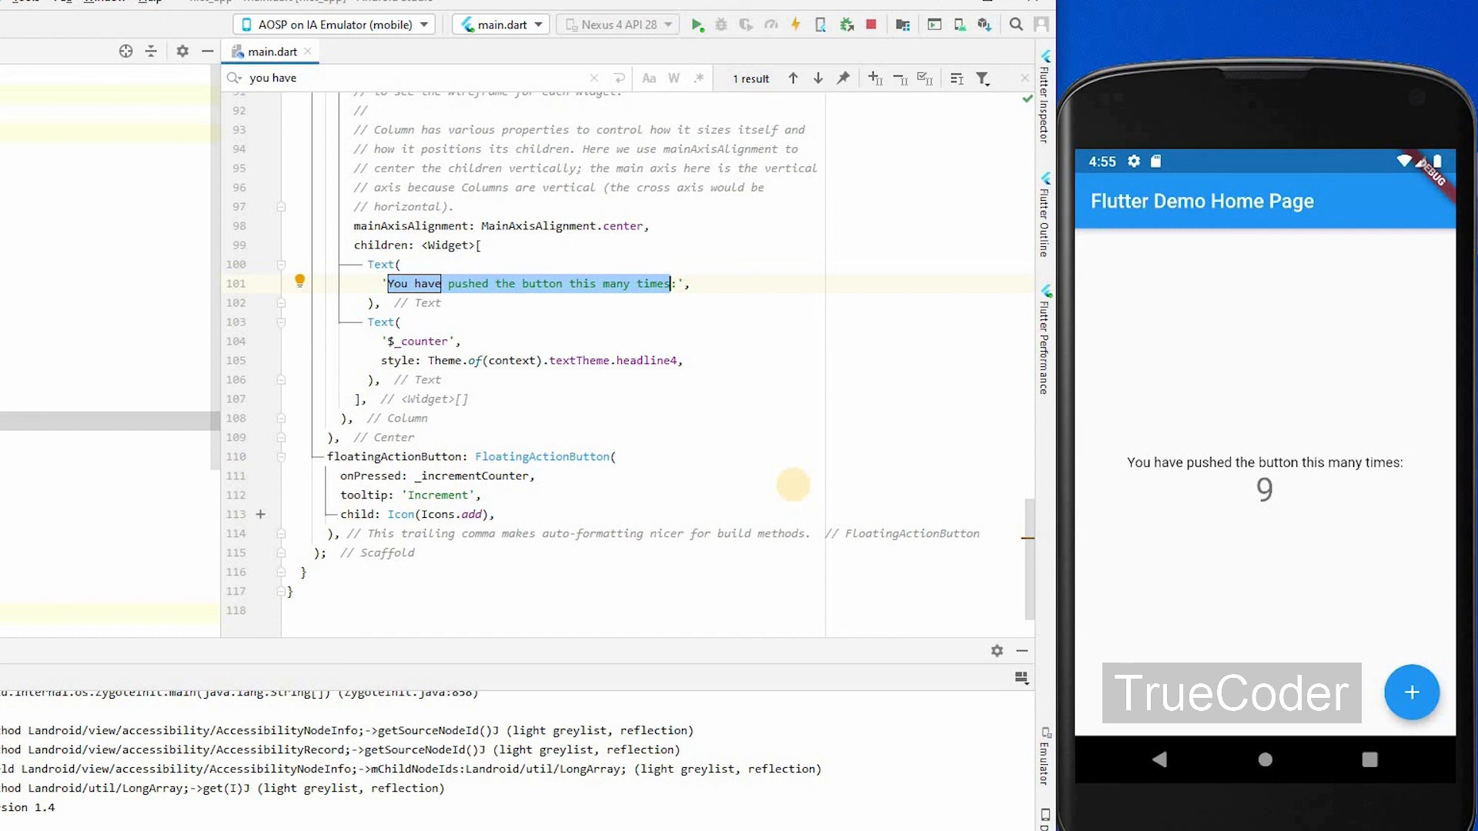
{"action": "type", "text": "Button Click"}
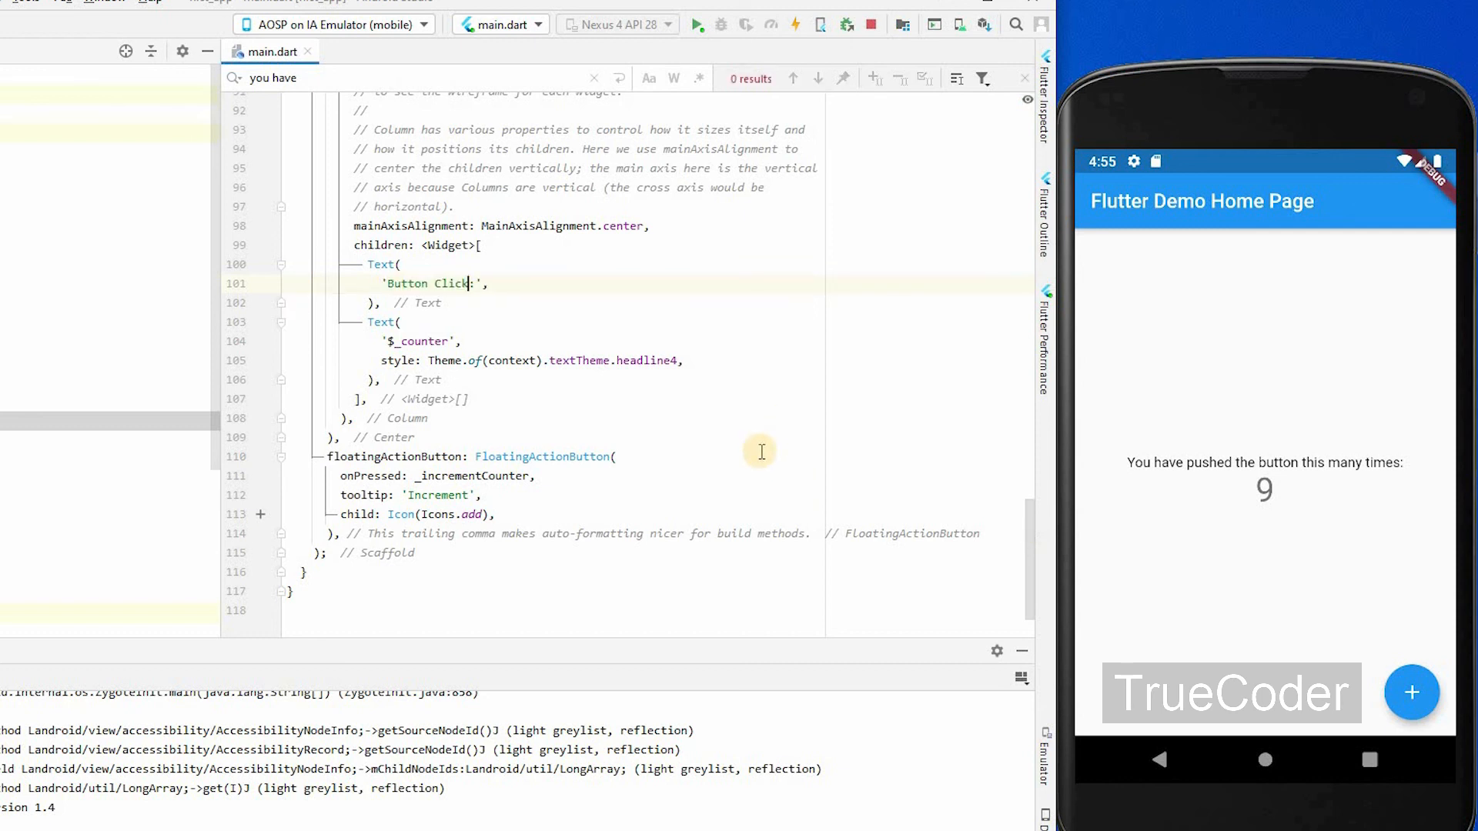
{"action": "left_click", "coordinate": [795, 25]}
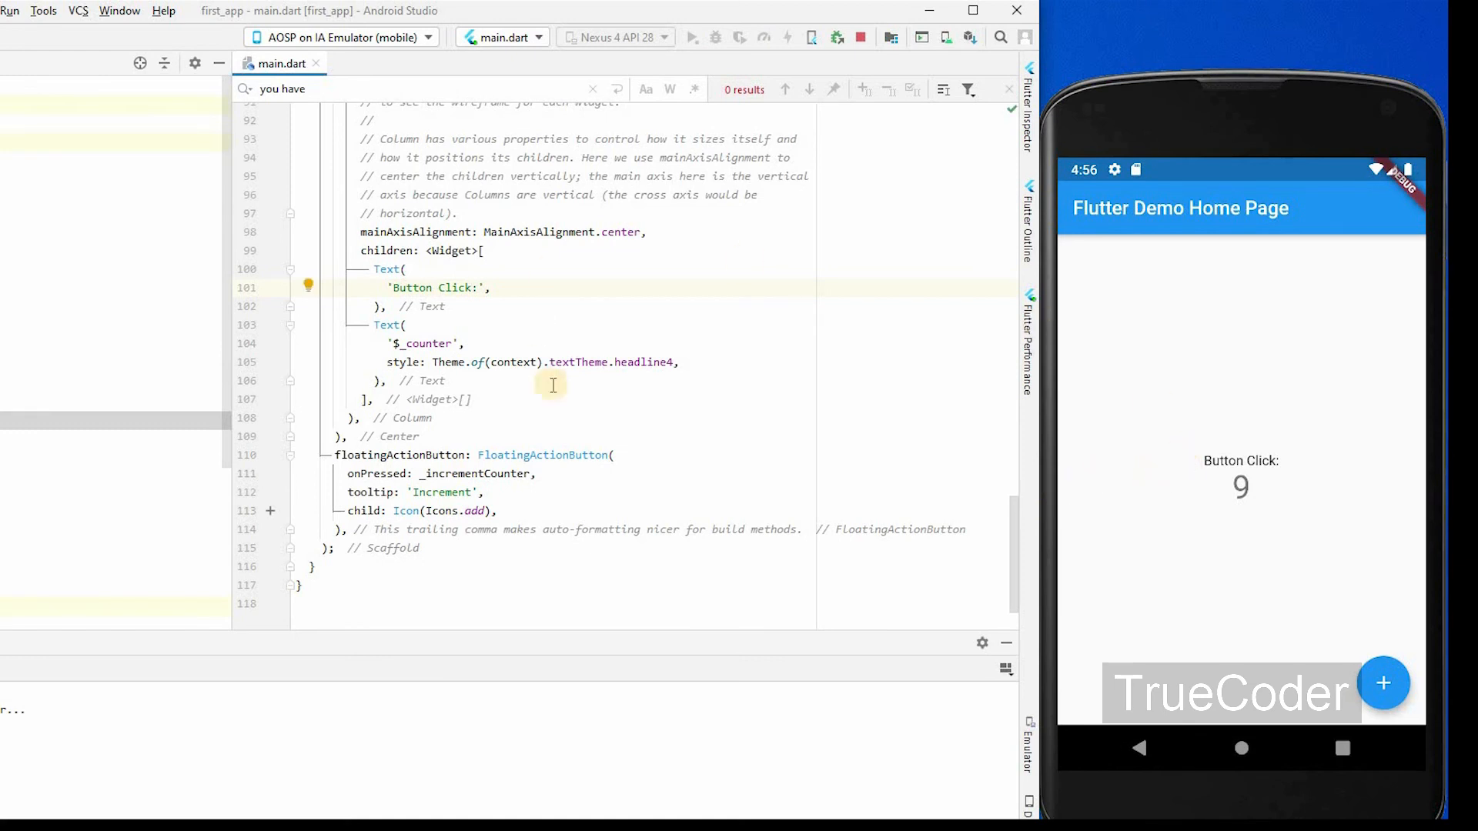